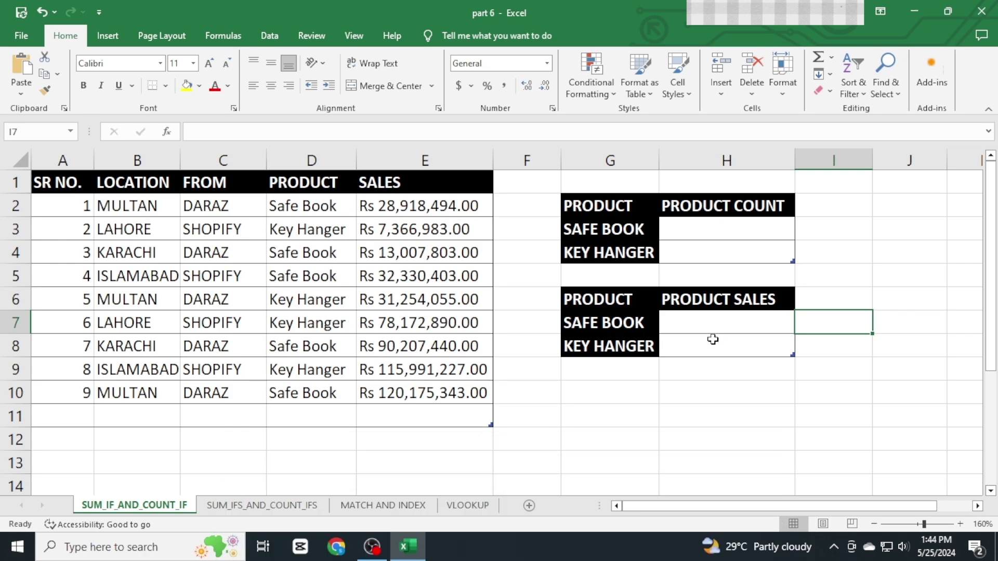
left_click(936, 373)
left_click(725, 431)
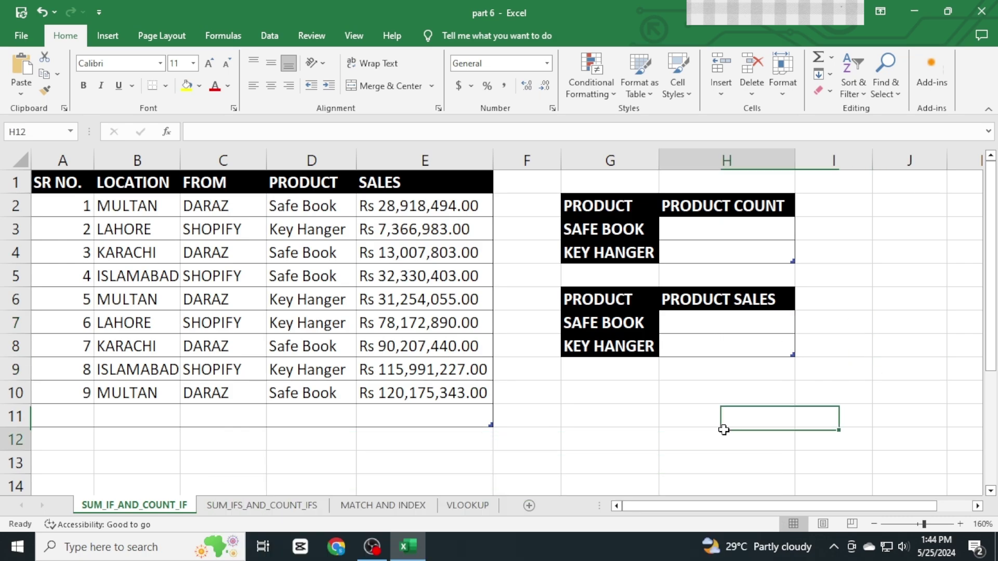
left_click(716, 234)
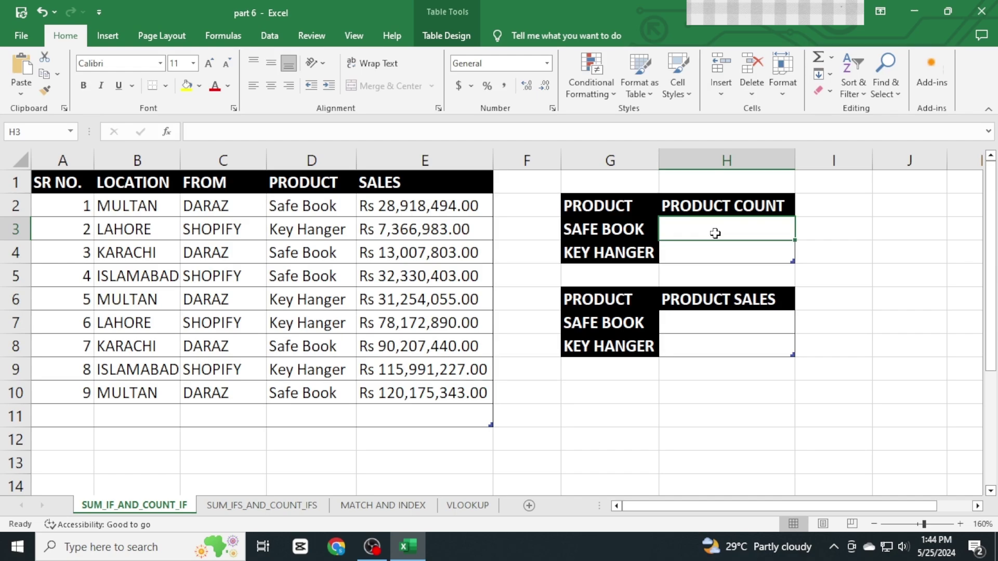
type("=countif")
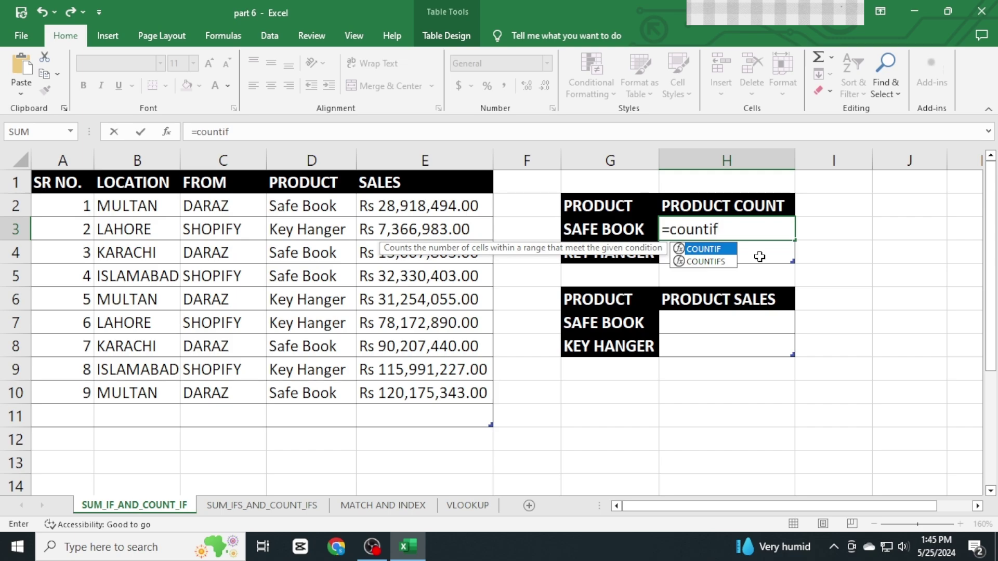
key("Tab")
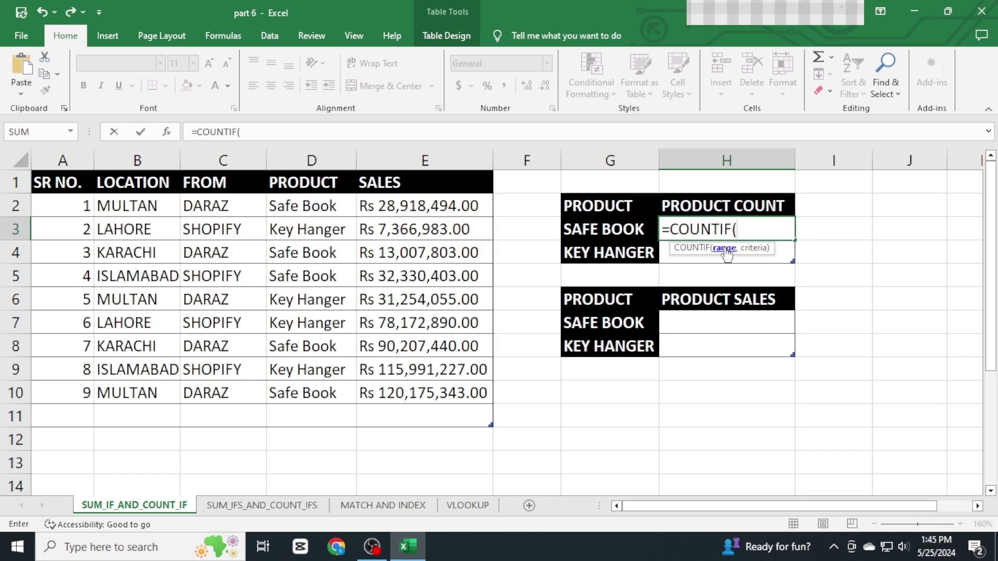
left_click_drag(314, 206, 311, 387)
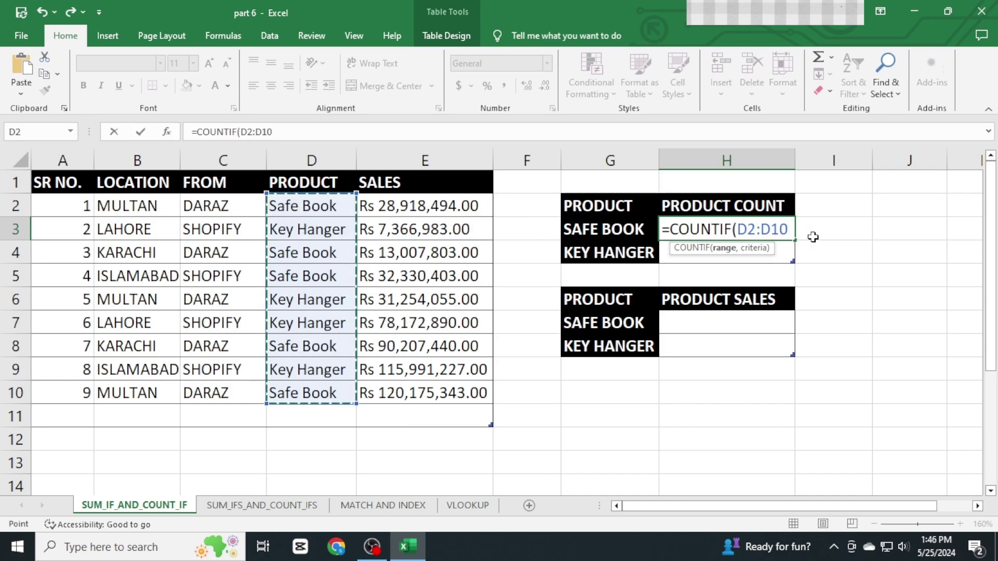
type(",")
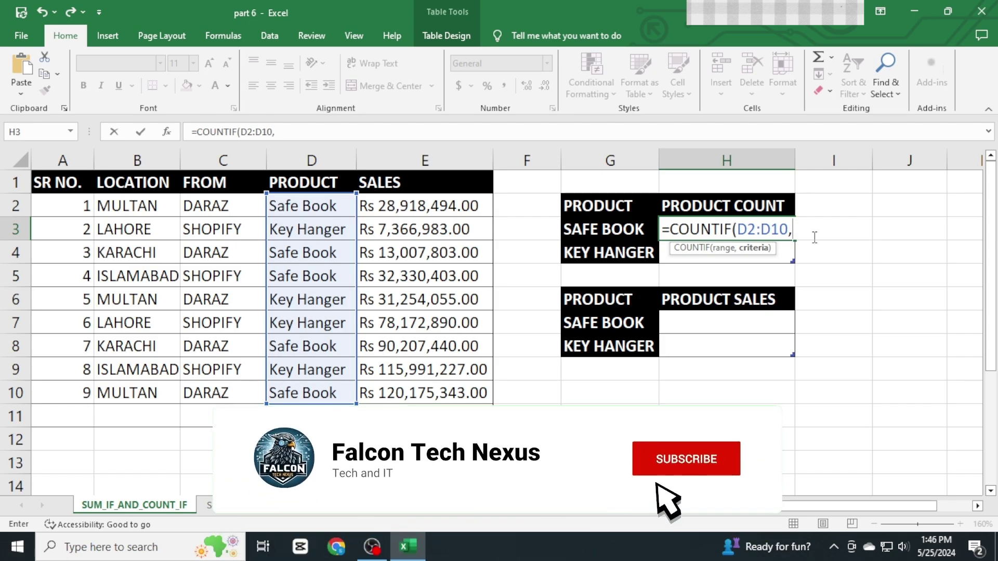
left_click(626, 230)
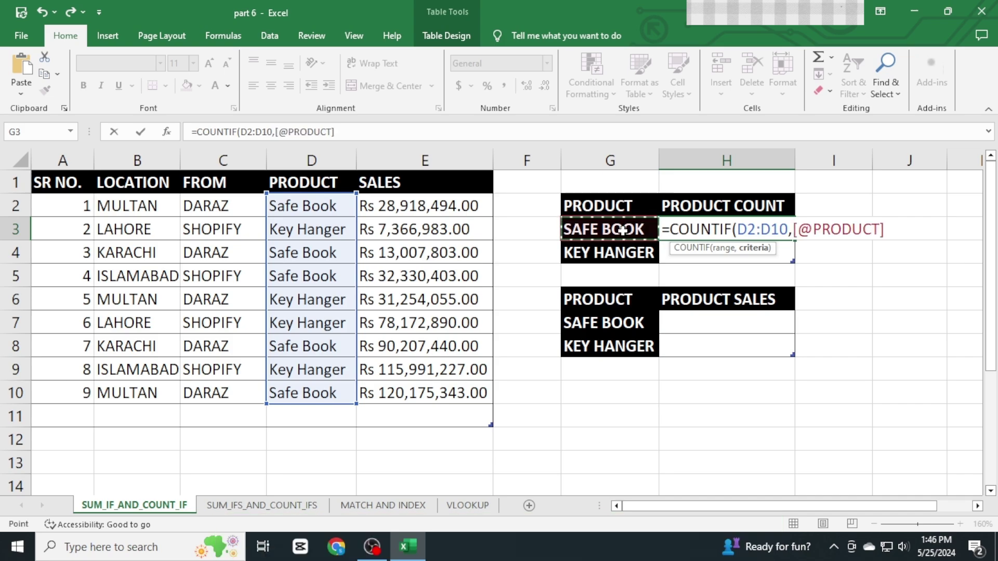
key("Return")
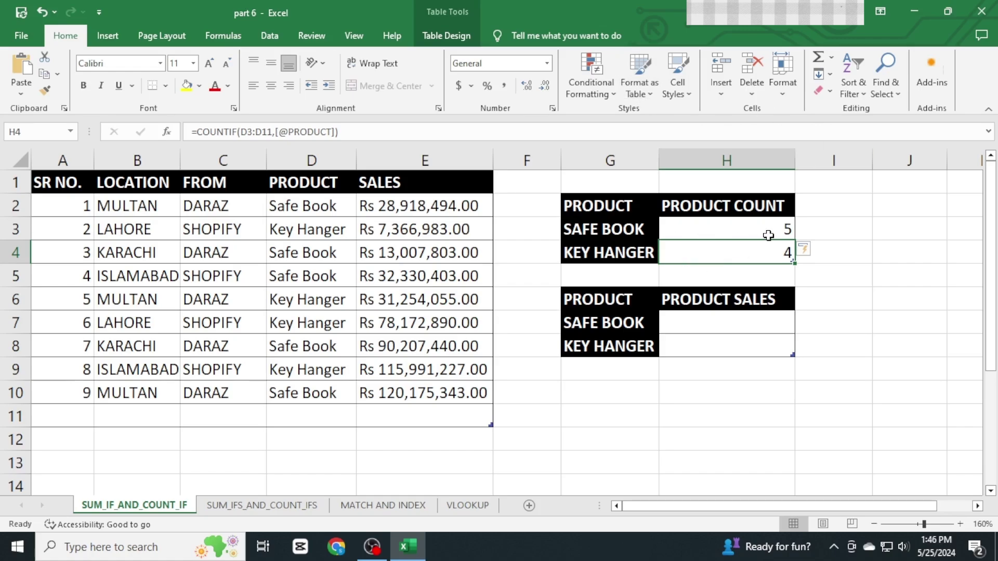
- Inspect the COUNTIF formulas for Safe Book and Key Hanger to compare the ranges they reference
left_click(789, 232)
double_click(752, 238)
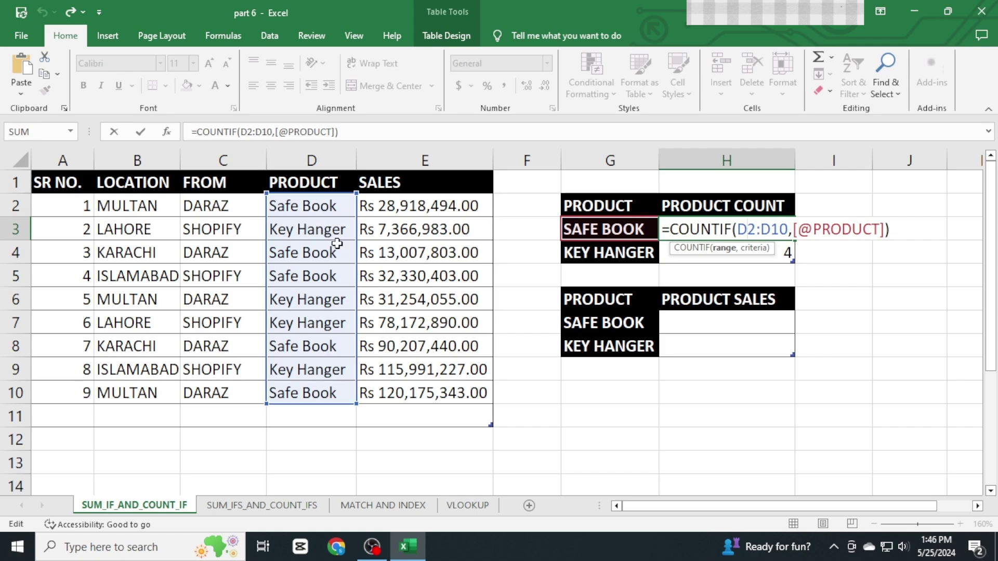
key("Return")
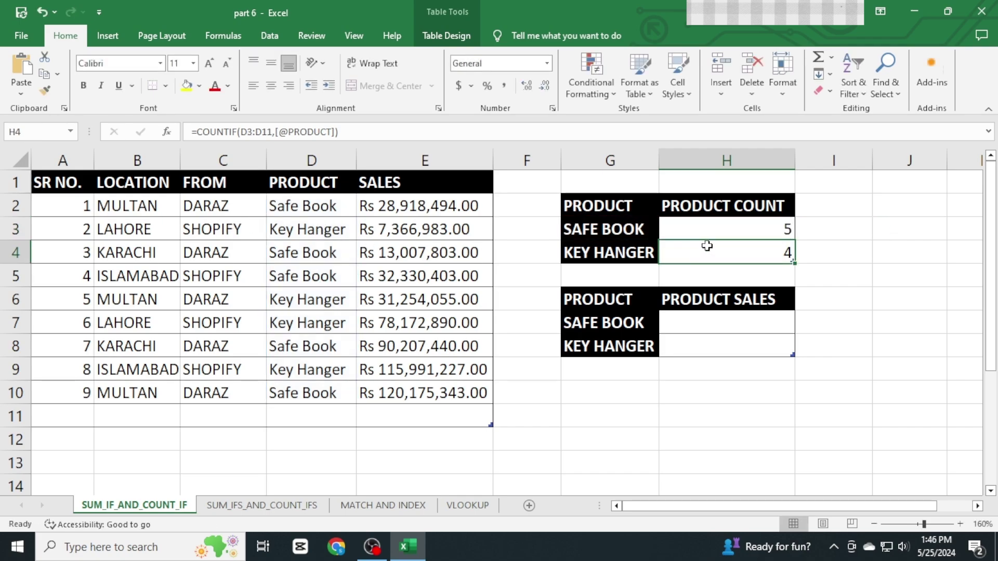
double_click(727, 256)
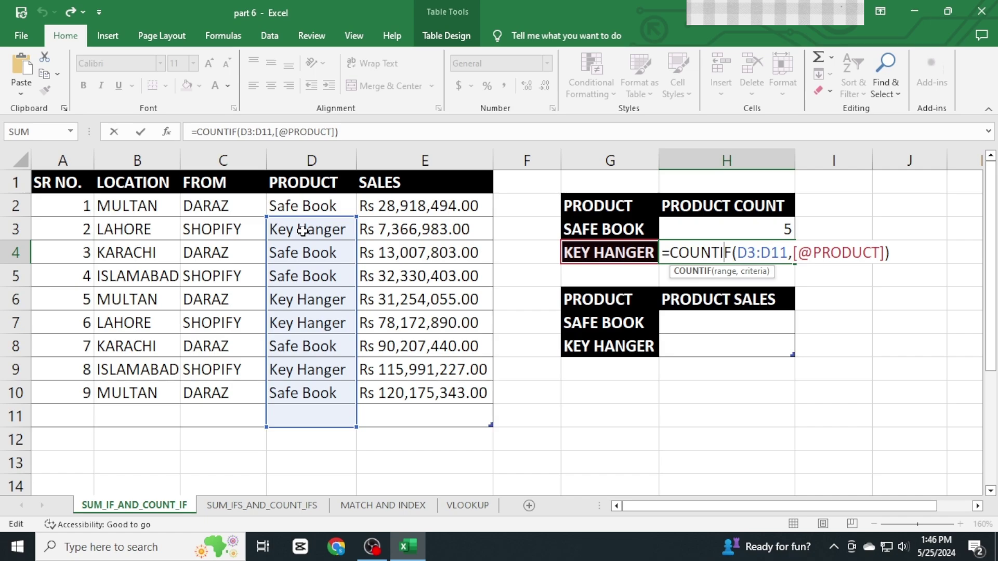
left_click(877, 300)
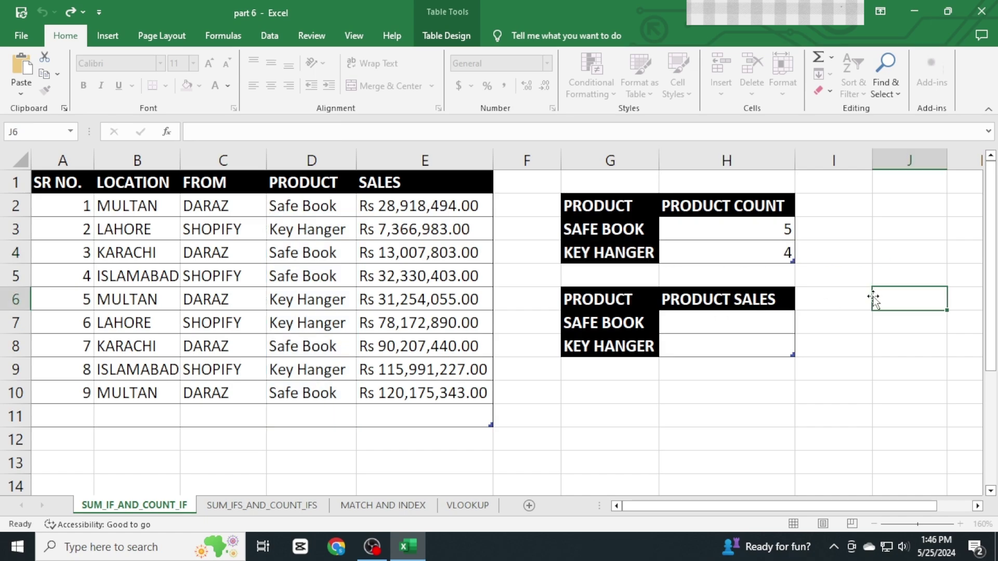
left_click(769, 257)
double_click(768, 256)
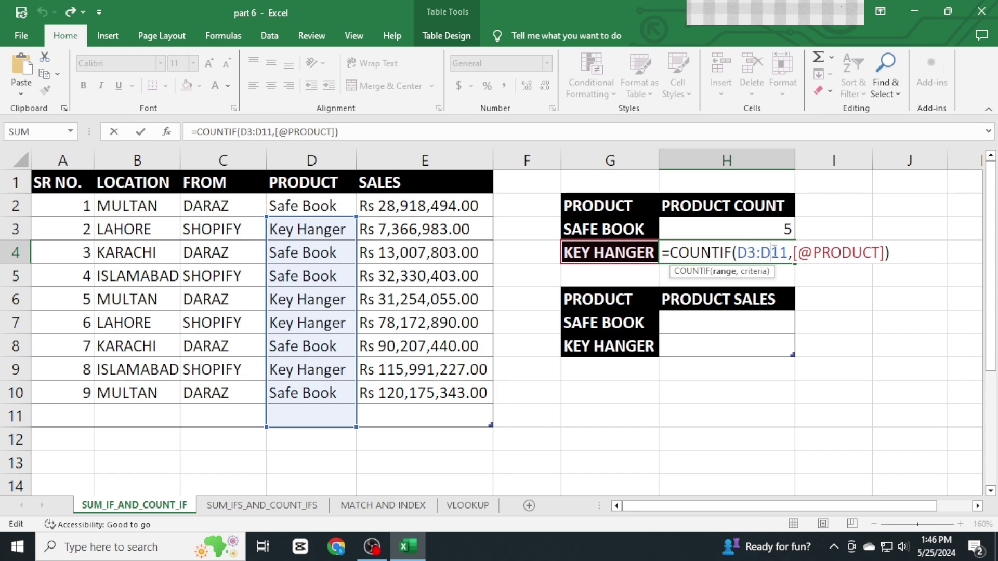
- Make the range in the Safe Book COUNTIF formula absolute, as $D$2:$D$10
double_click(789, 234)
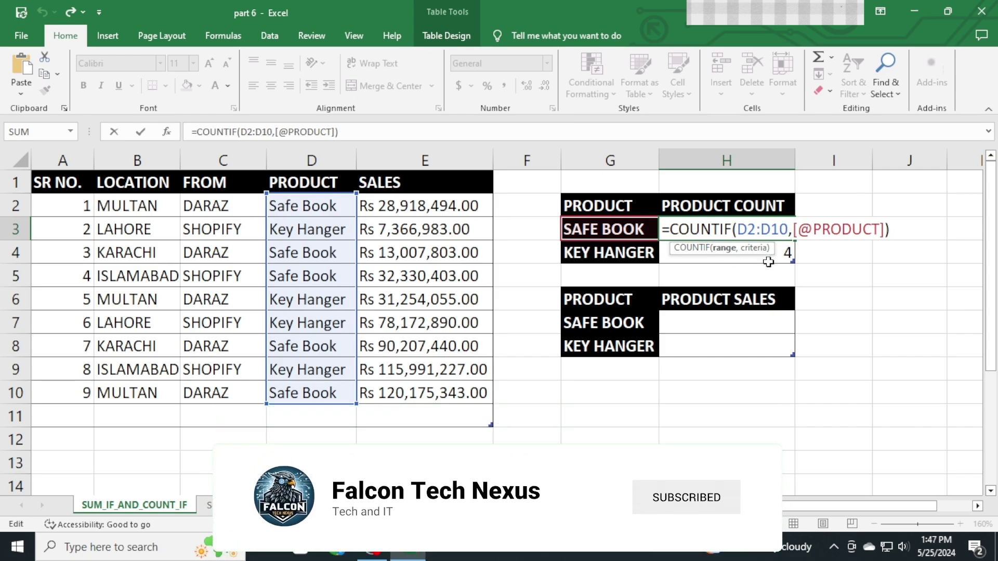
double_click(764, 229)
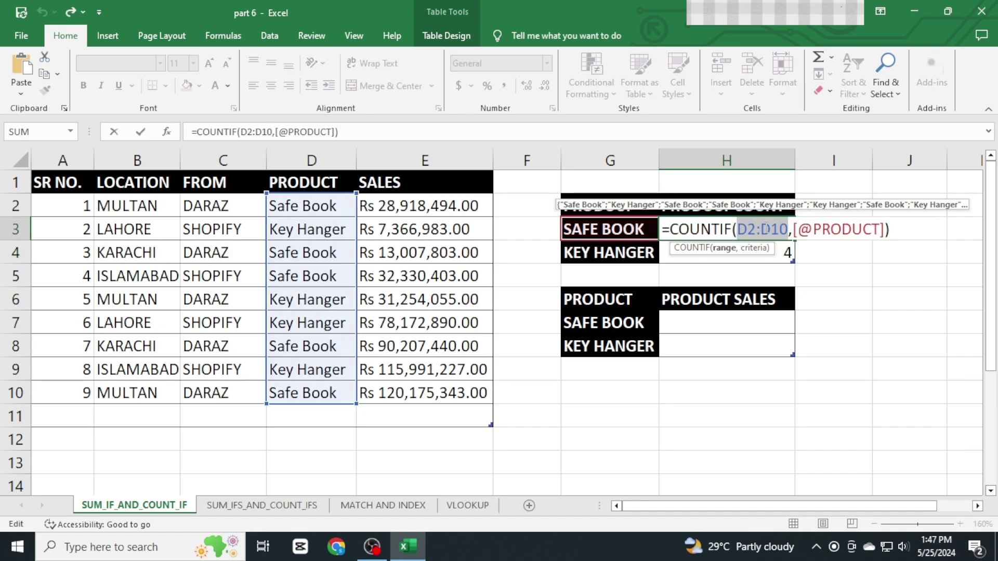
key("F4")
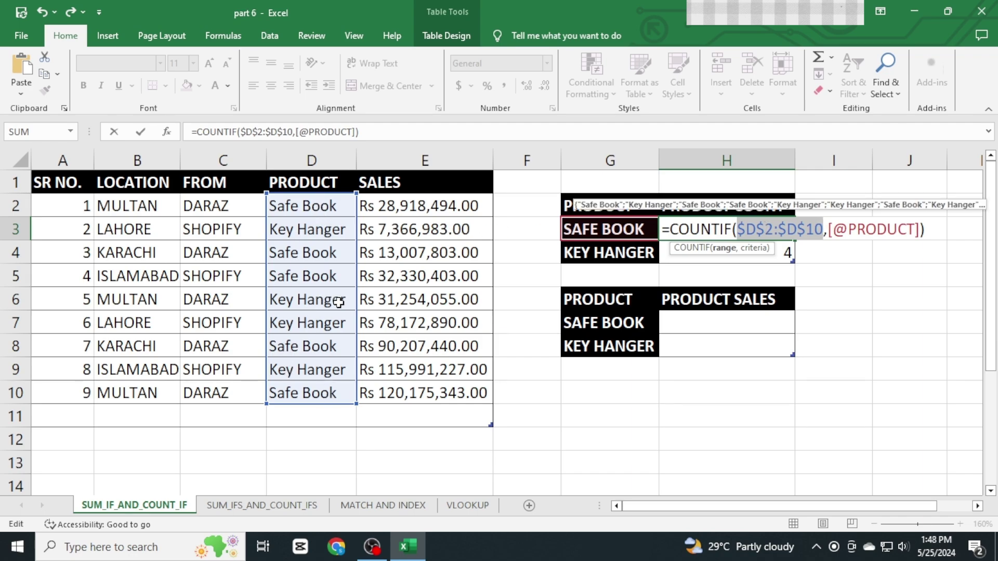
key("Return")
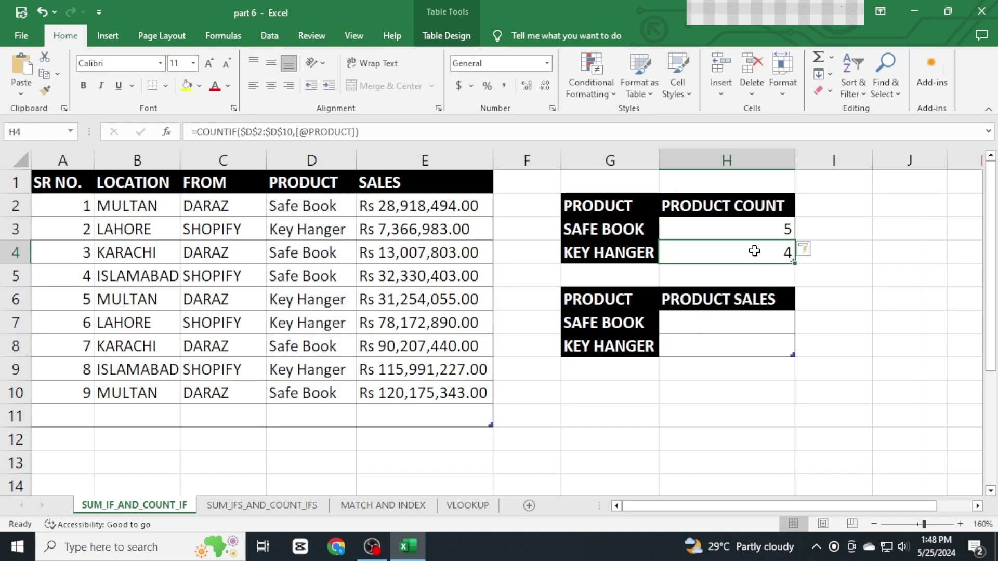
- Check that both product count formulas reference the same locked product range
left_click(757, 229)
double_click(759, 230)
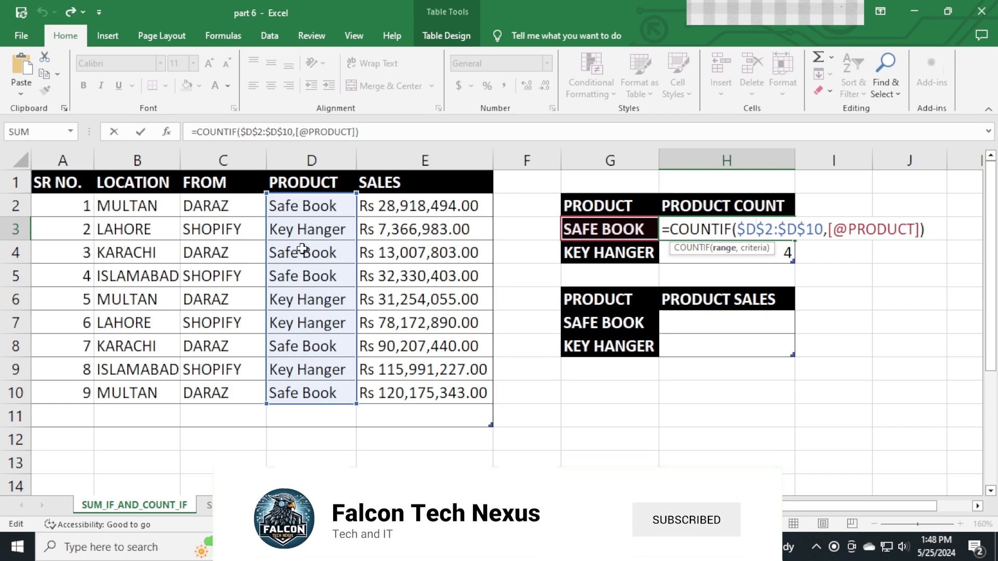
left_click(763, 260)
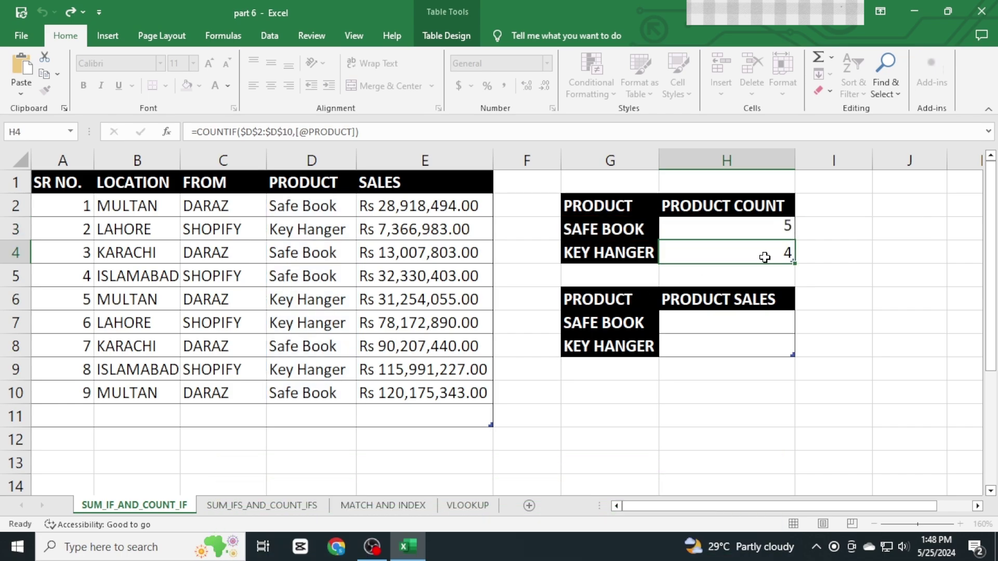
double_click(765, 257)
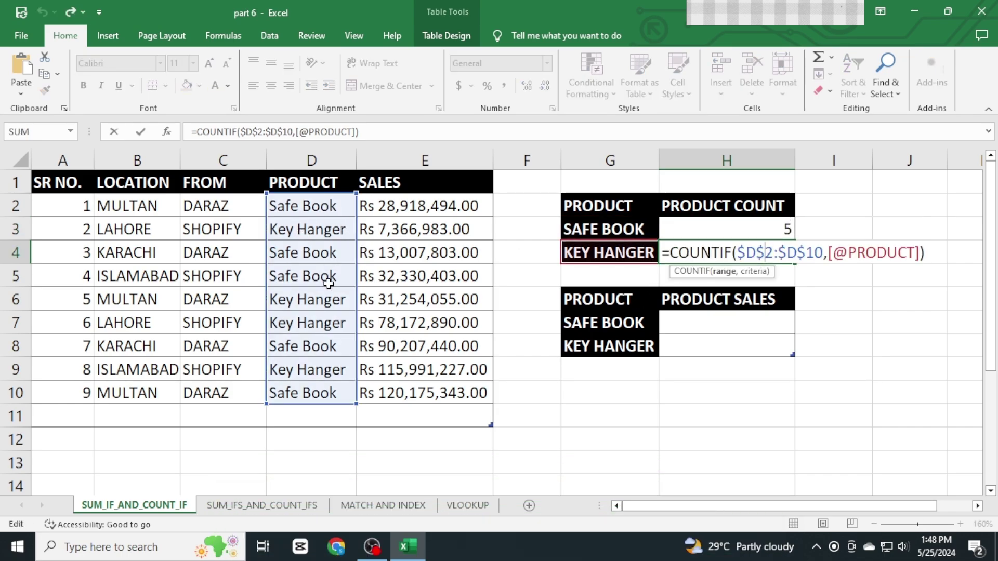
key("Escape")
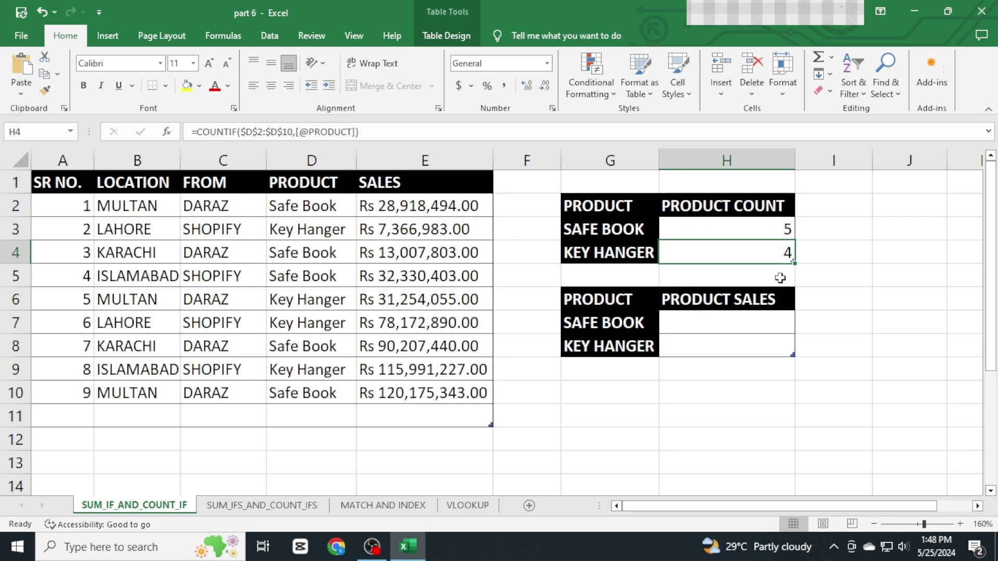
- Begin a SUMIF formula in H7 with the absolute range $D$2:$D$10 and the Safe Book product cell as criteria
left_click(730, 324)
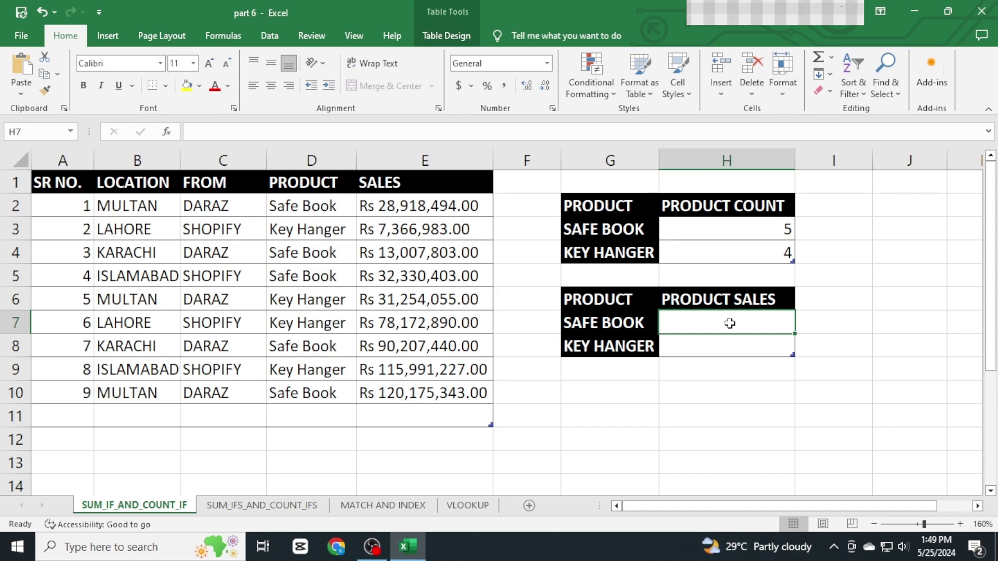
type("=")
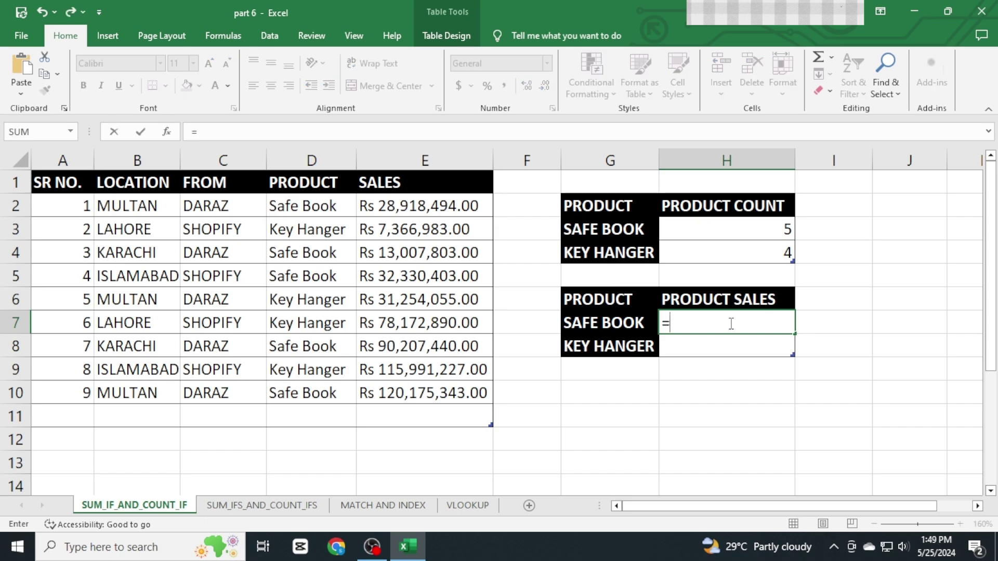
type("sumif")
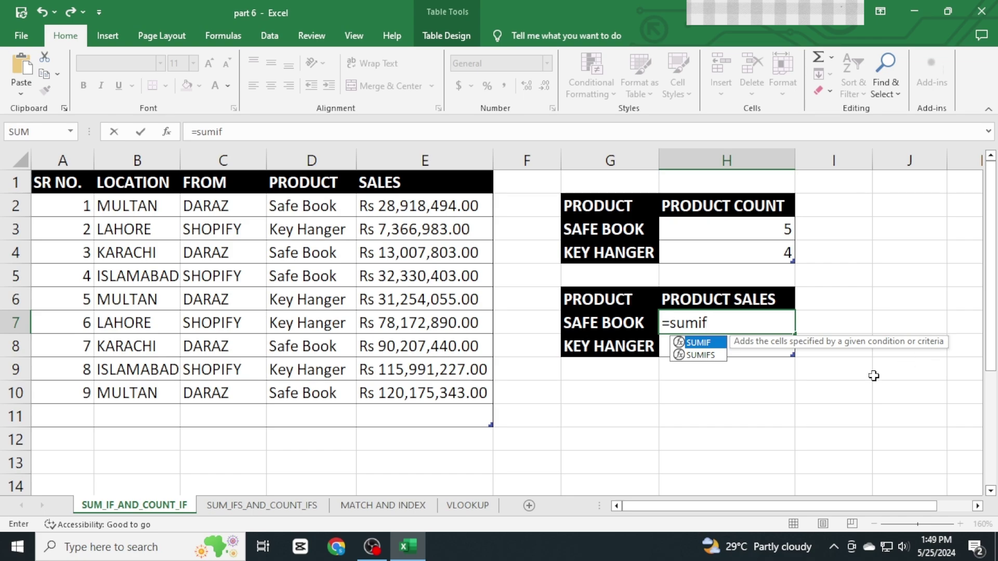
key("Tab")
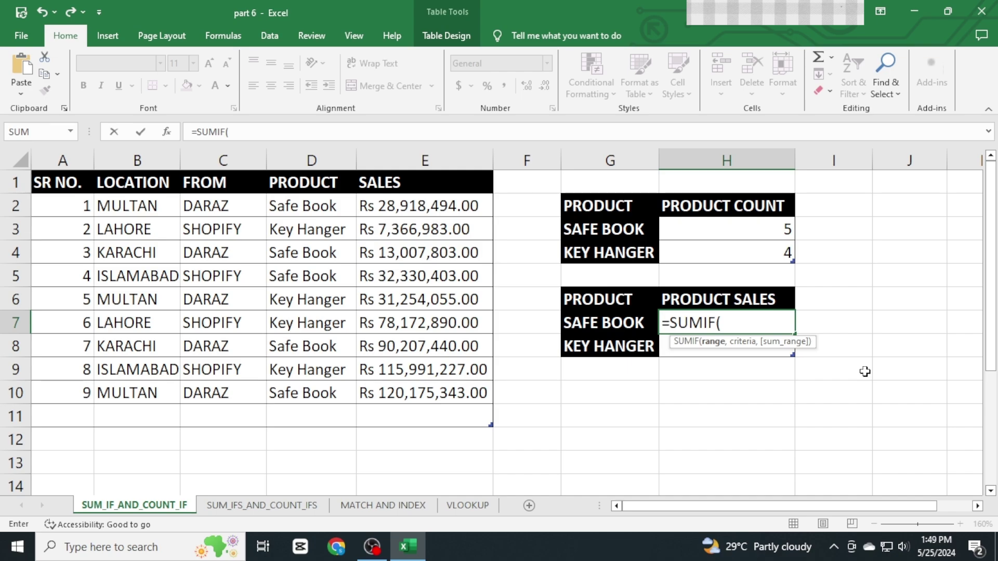
key("F2")
left_click_drag(322, 204, 312, 383)
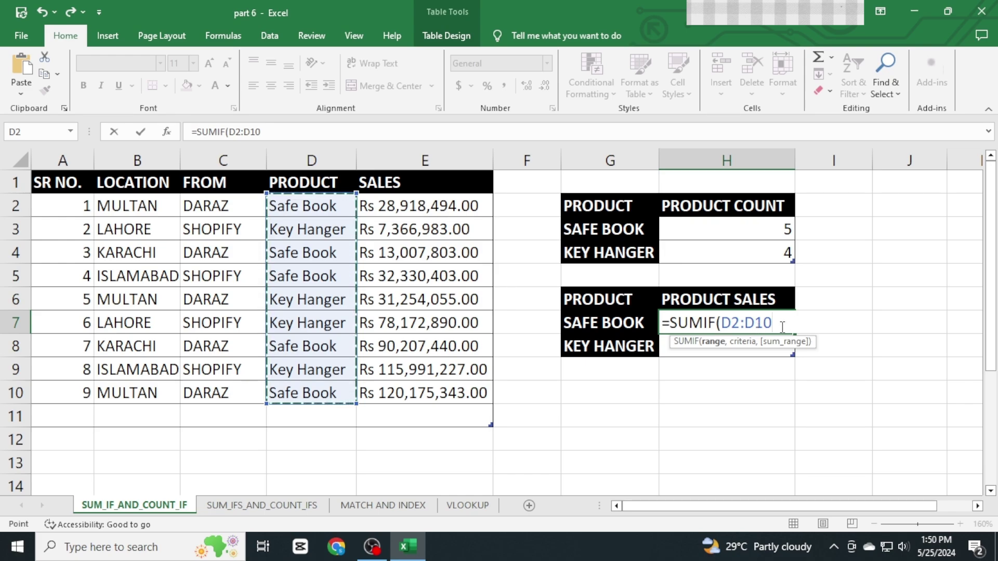
type(",")
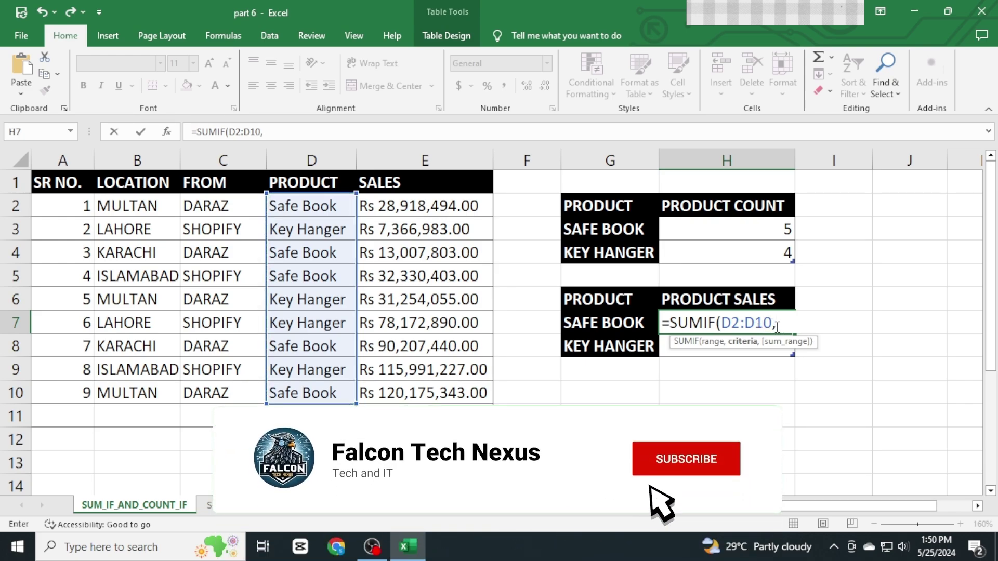
left_click(622, 325)
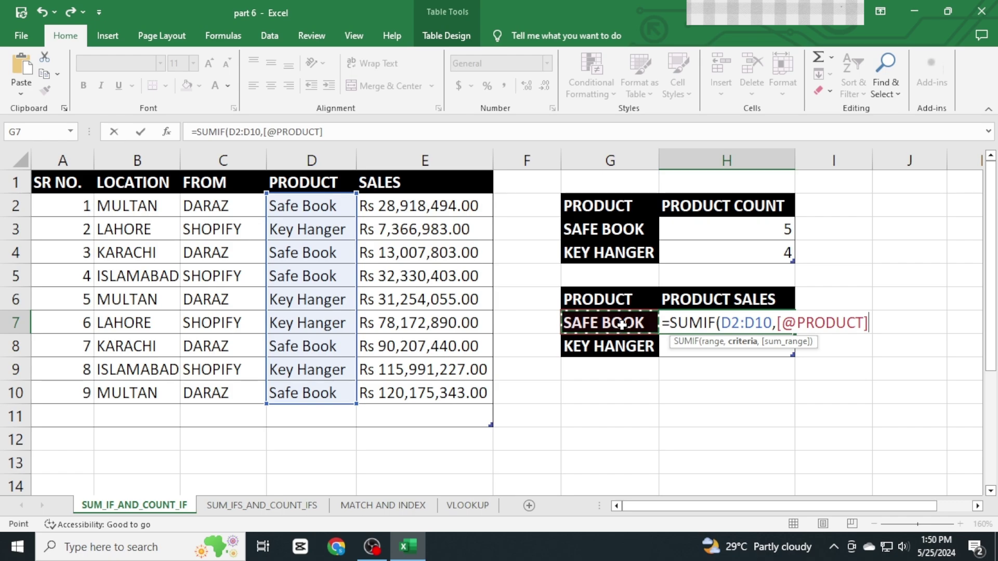
double_click(740, 325)
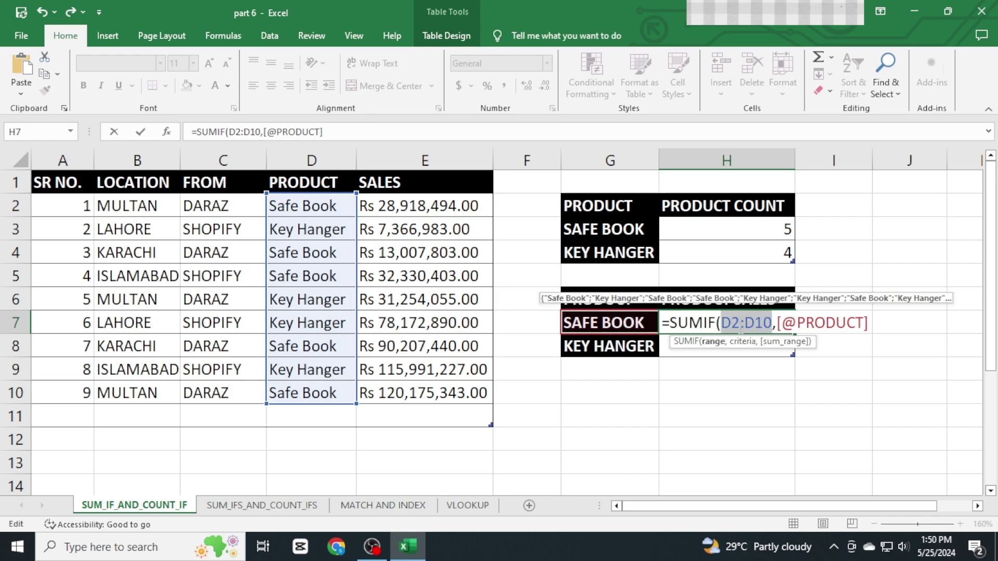
key("F4")
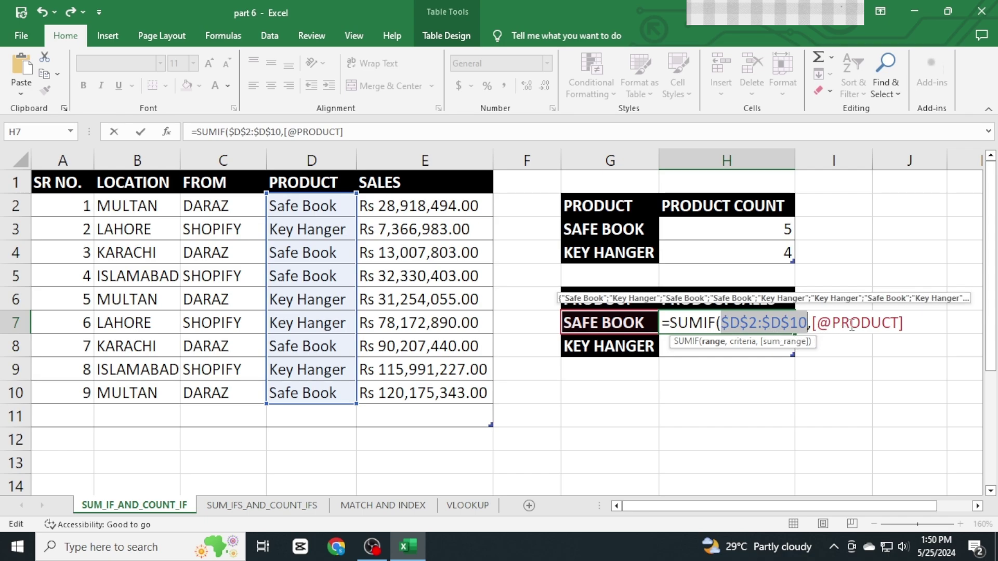
- Complete the Safe Book SUMIF formula with the absolute sum range $E$2:$E$10 and enter it
left_click(911, 323)
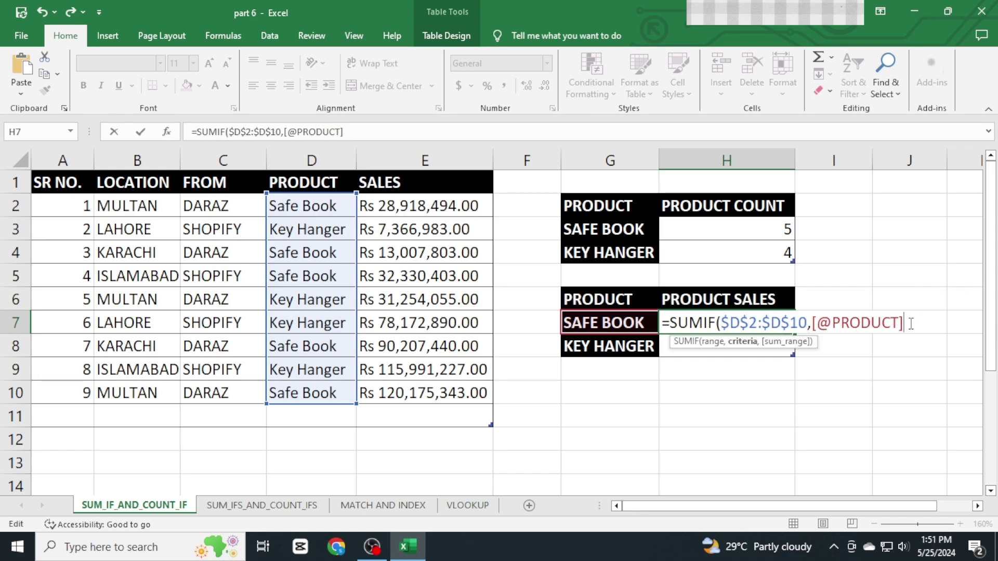
type(",")
left_click_drag(406, 205, 439, 388)
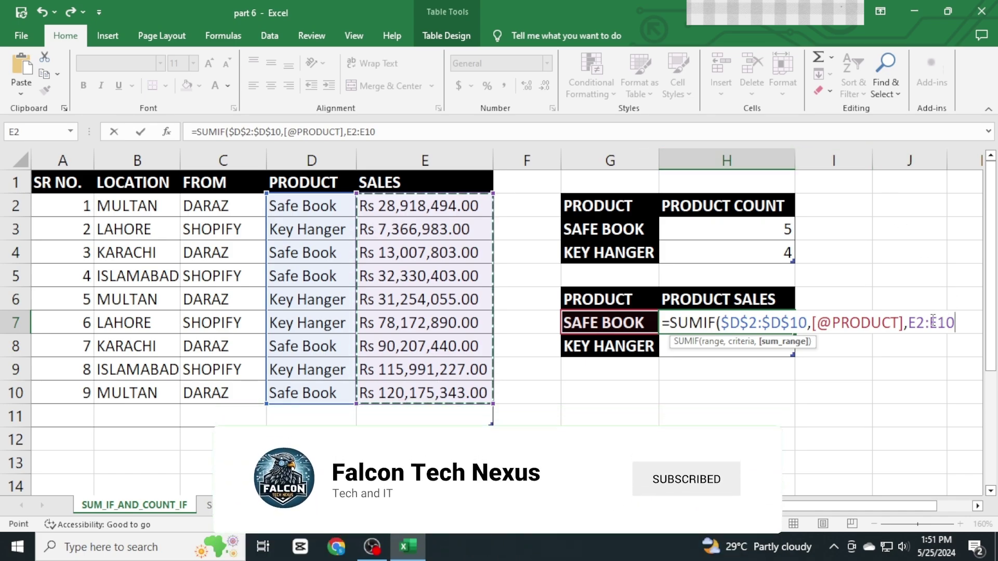
left_click_drag(908, 323, 955, 323)
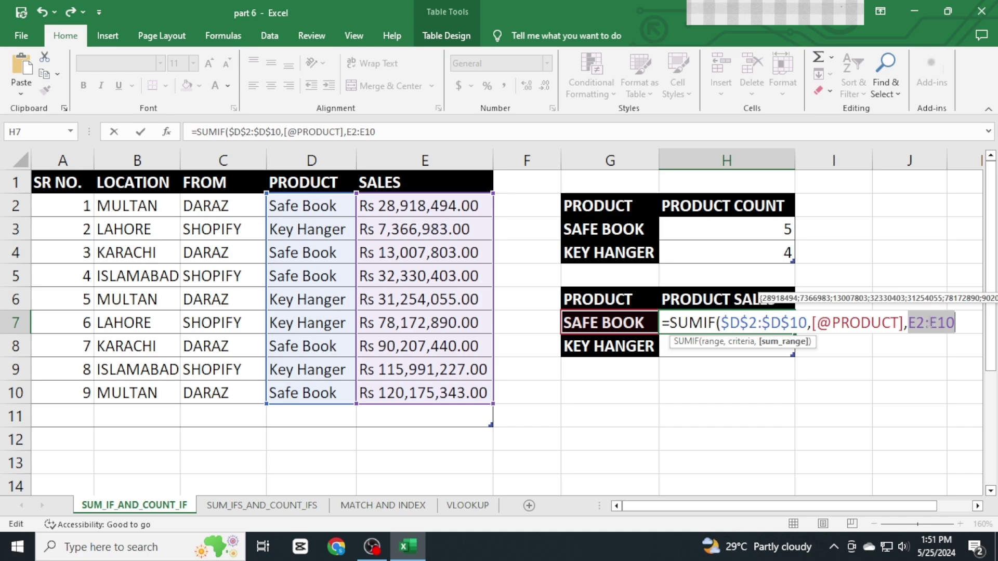
key("F4")
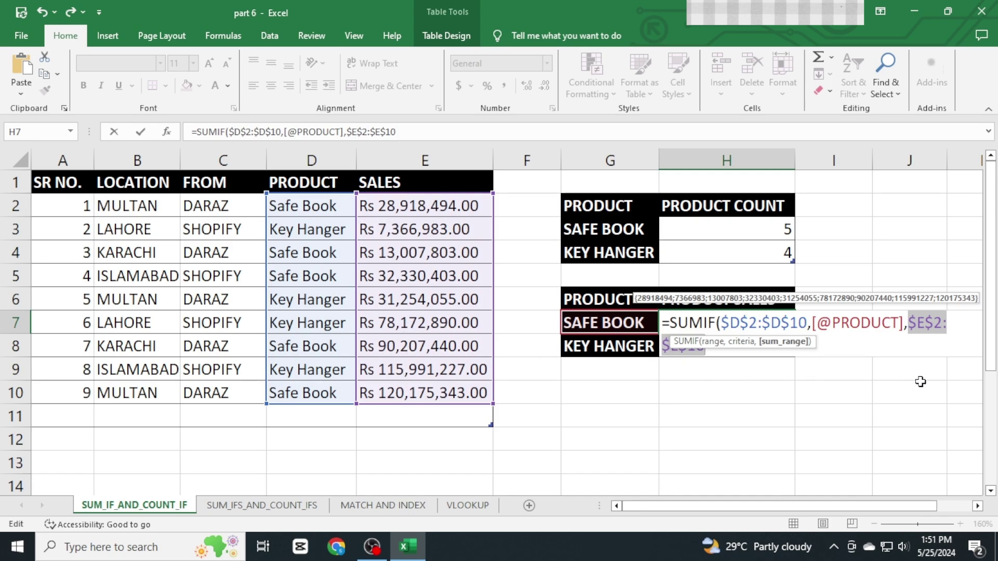
type(")")
key("Return")
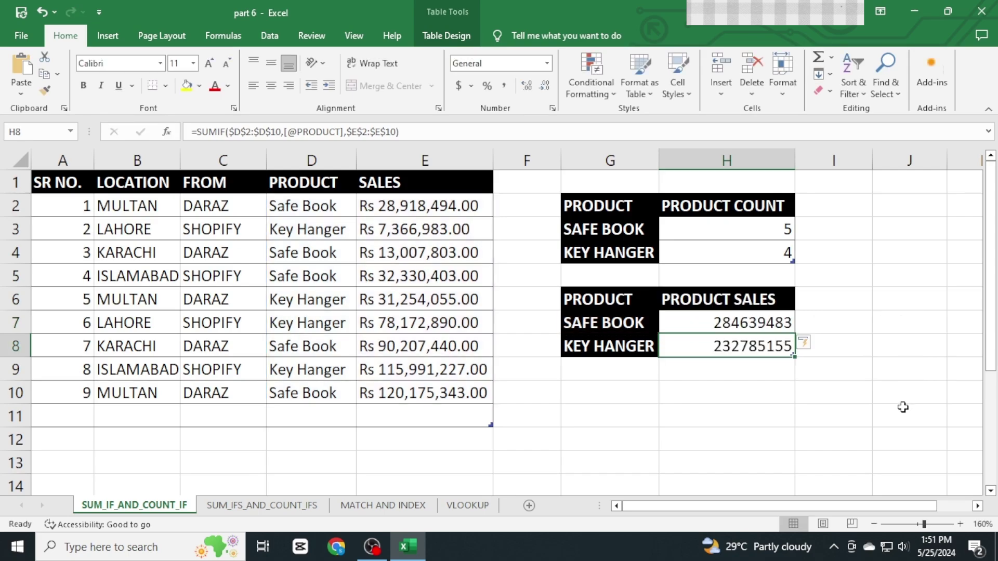
left_click(732, 422)
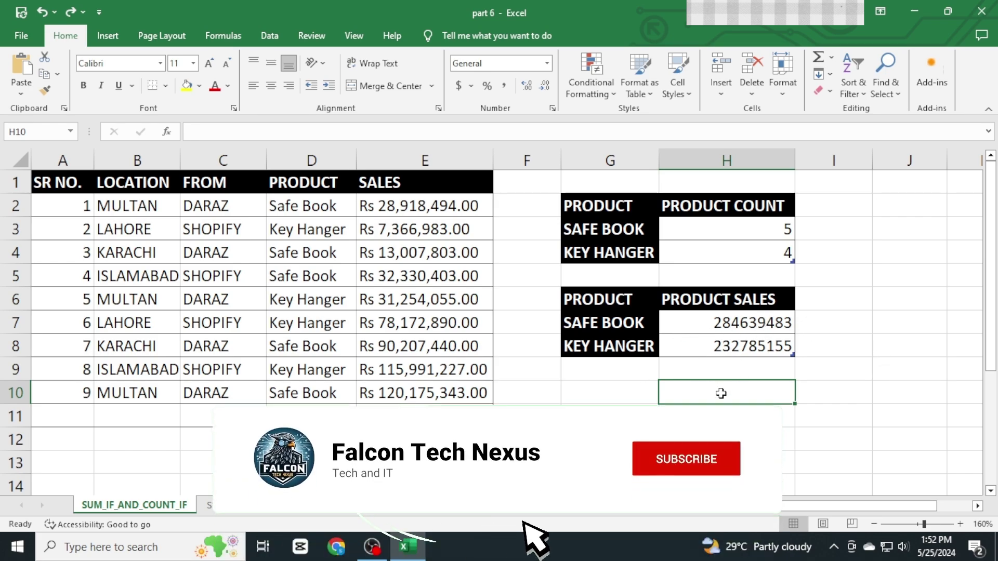
left_click(830, 352)
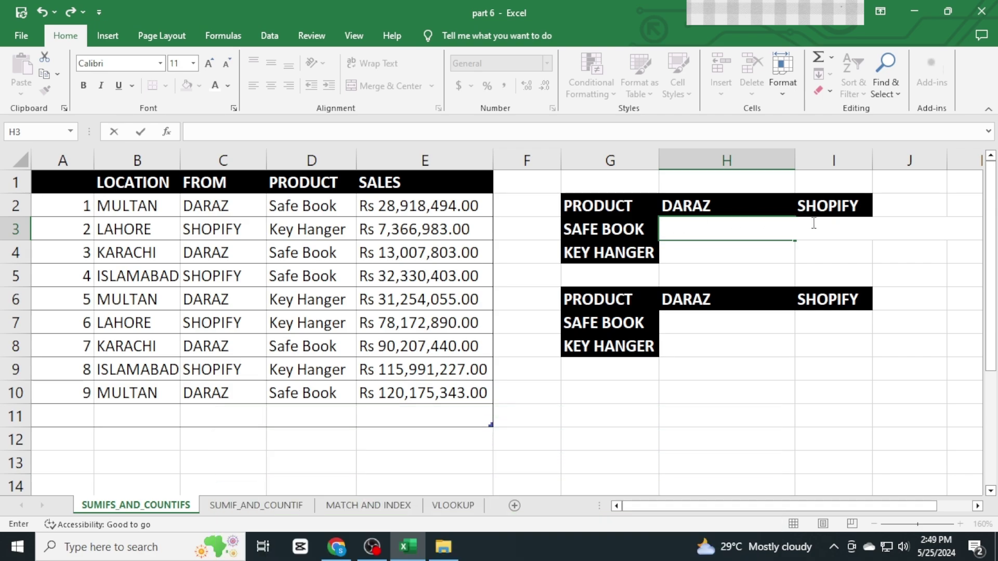
left_click(712, 247)
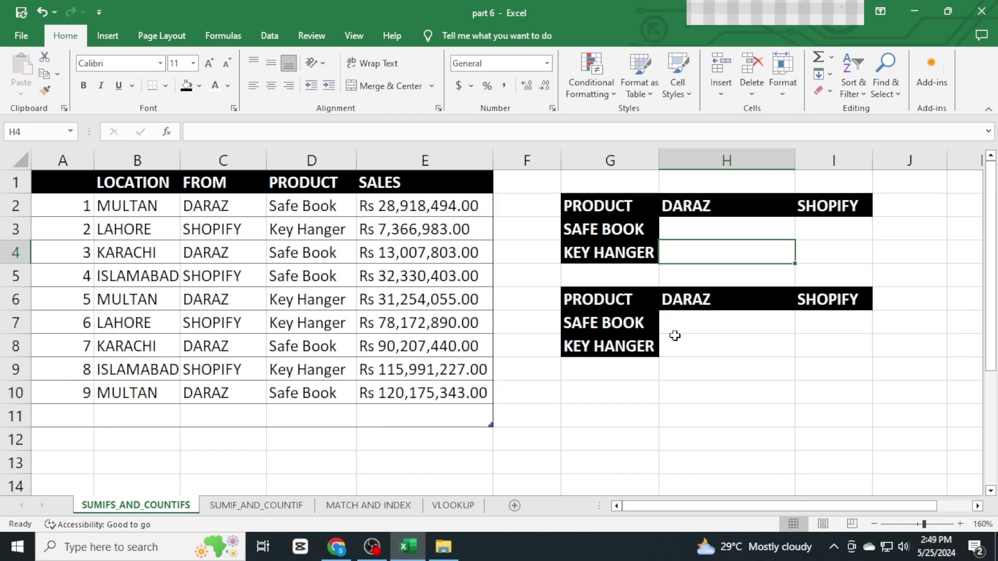
left_click(693, 326)
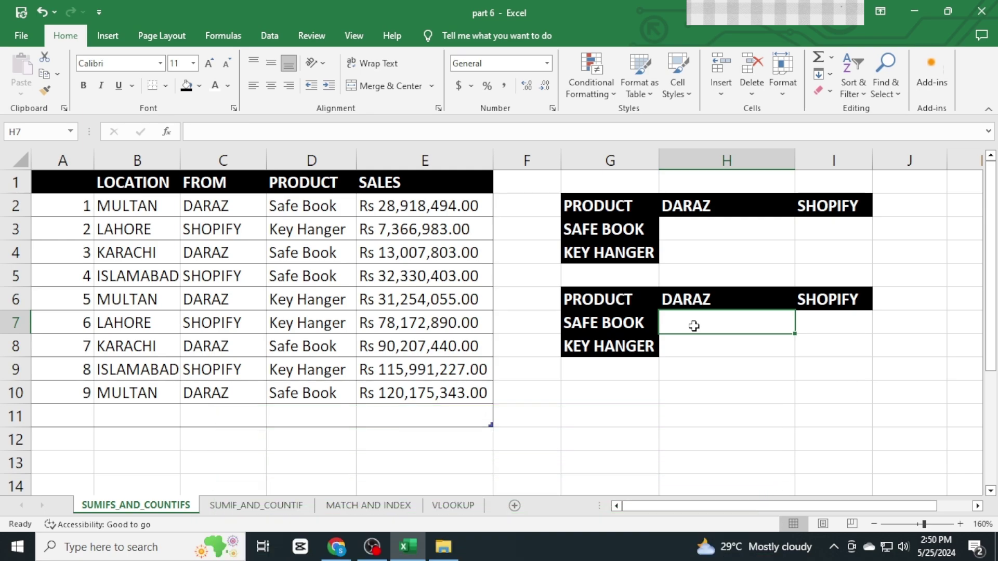
left_click(838, 318)
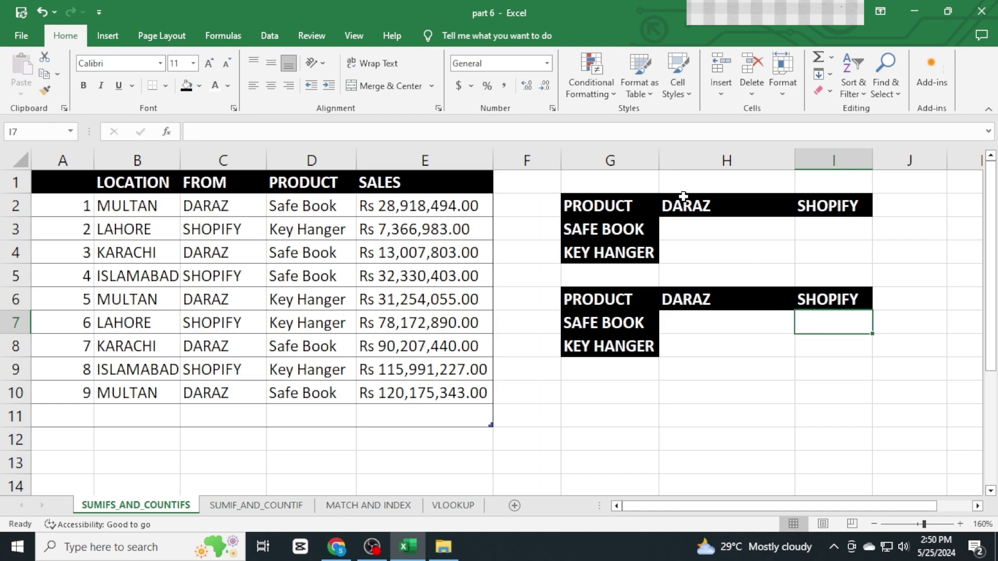
- Begin a COUNTIFS formula in H3 with the absolute product range $D$1:$D$10 and G3 as the first criterion
left_click(734, 230)
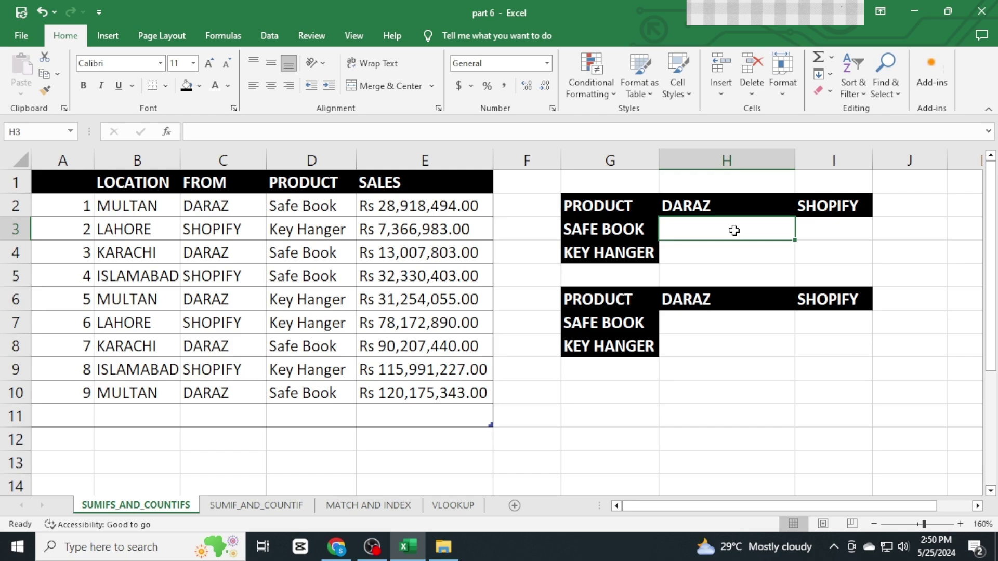
type("=C")
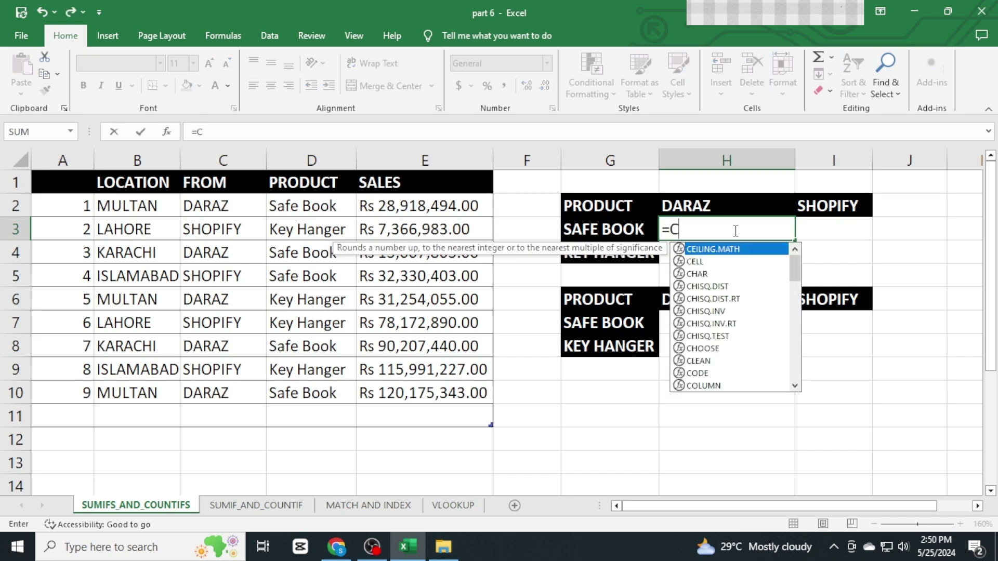
type("OUNTIF")
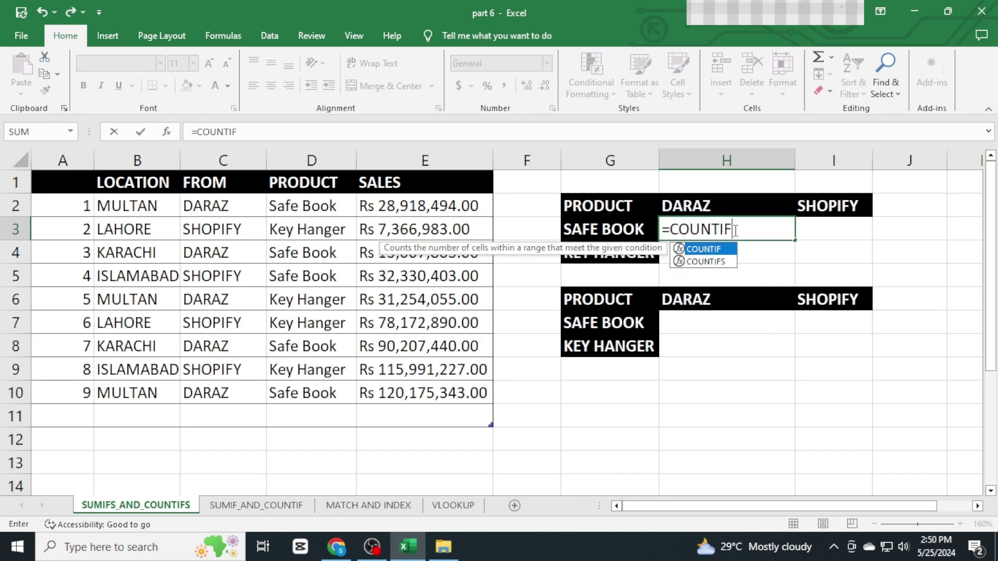
type("S")
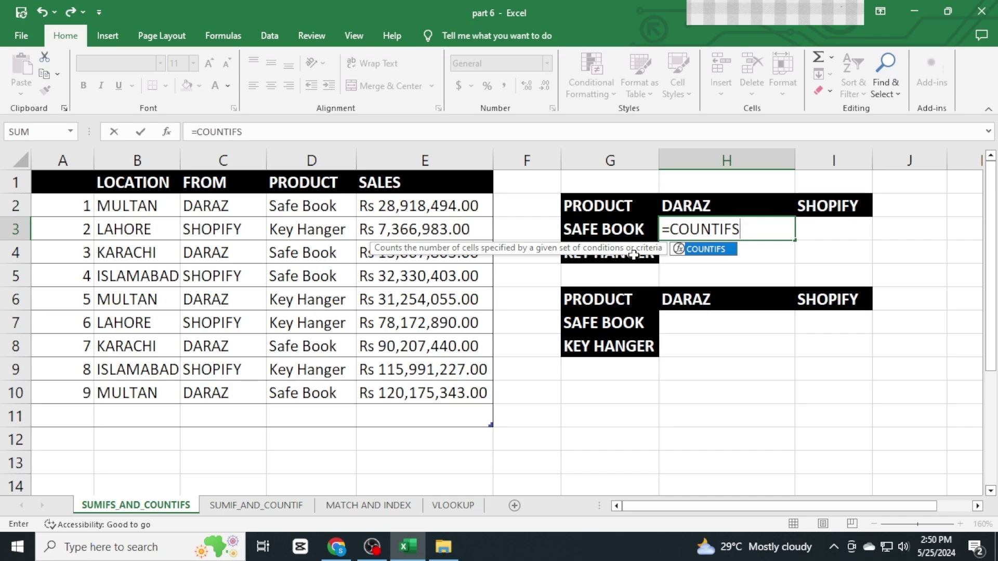
double_click(693, 250)
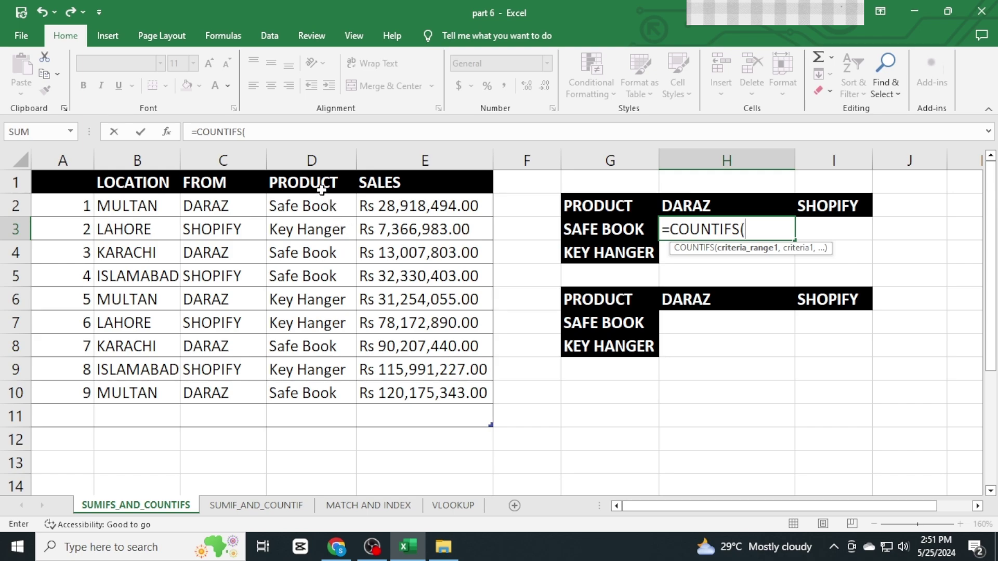
left_click_drag(329, 185, 324, 388)
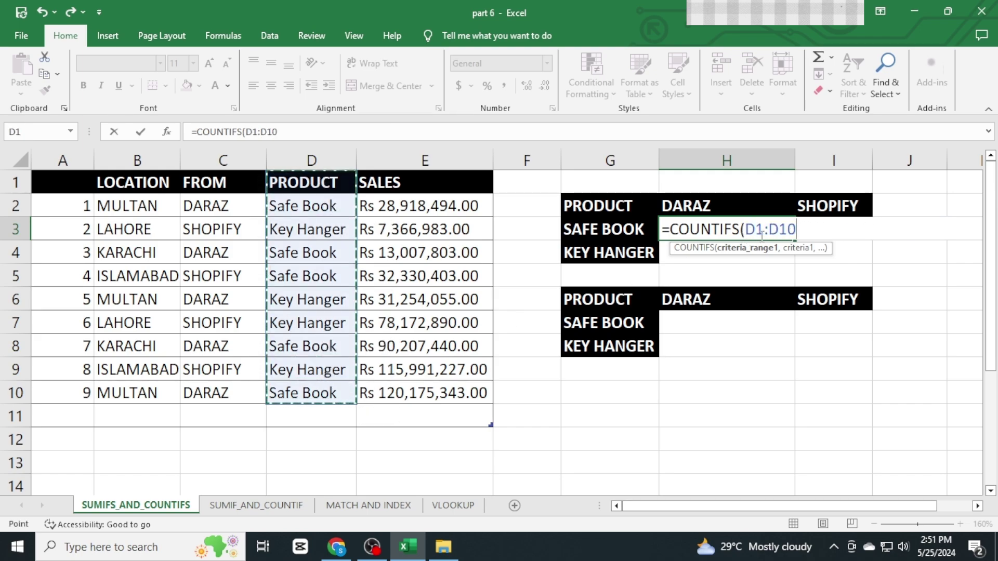
key("F4")
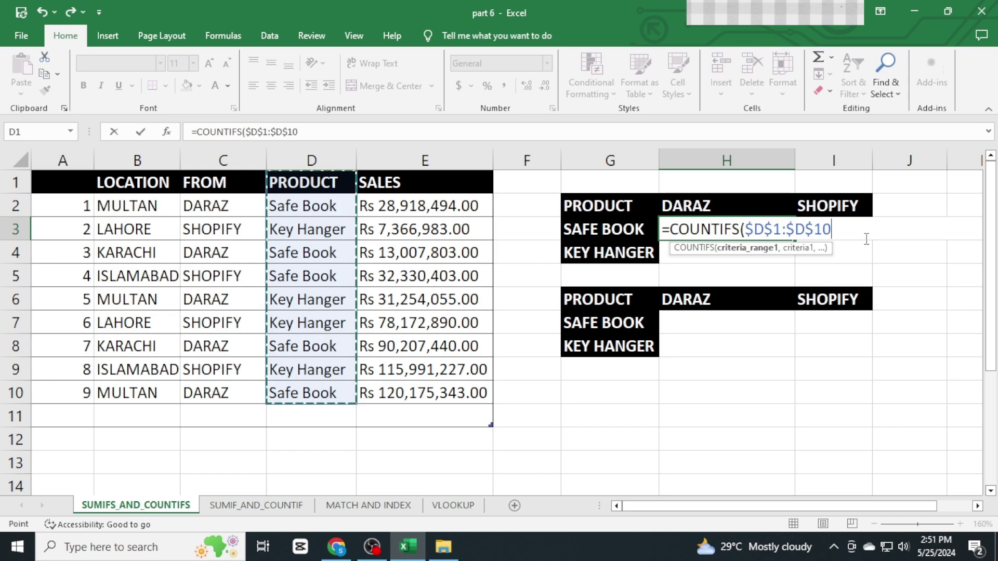
type(",")
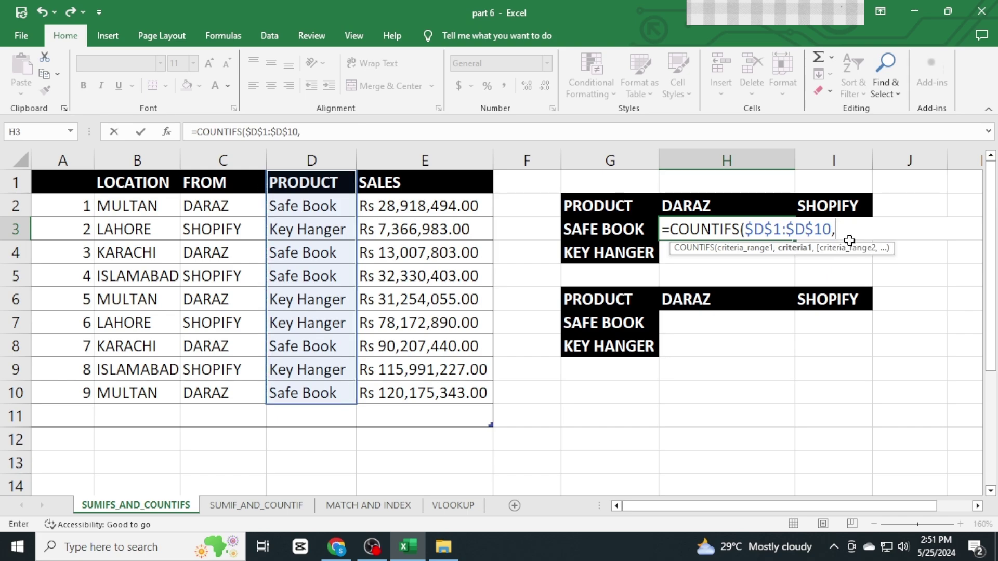
key("Left")
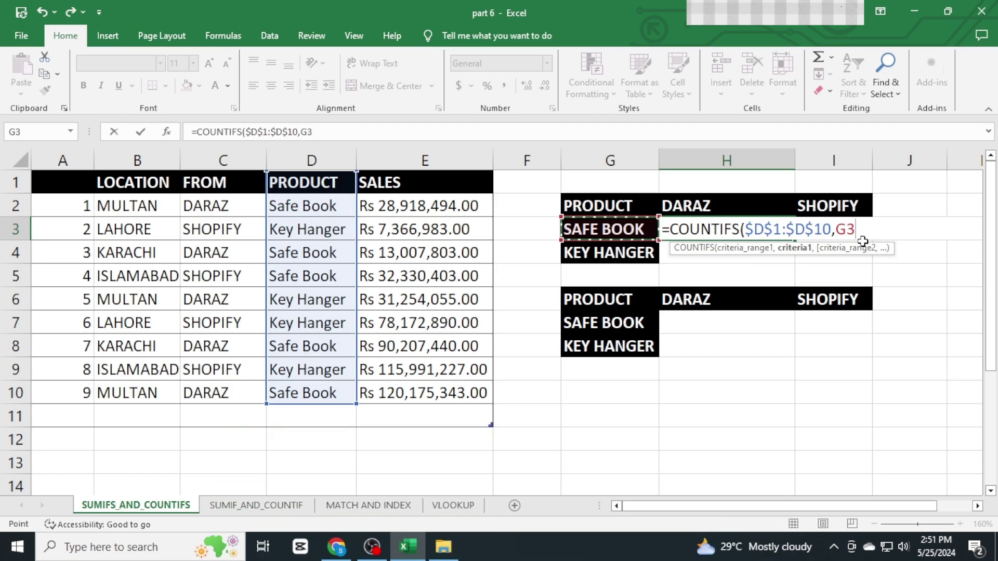
- Add the FROM range C1:C10 with H2 as the second criterion in the COUNTIFS formula and enter it
type(",")
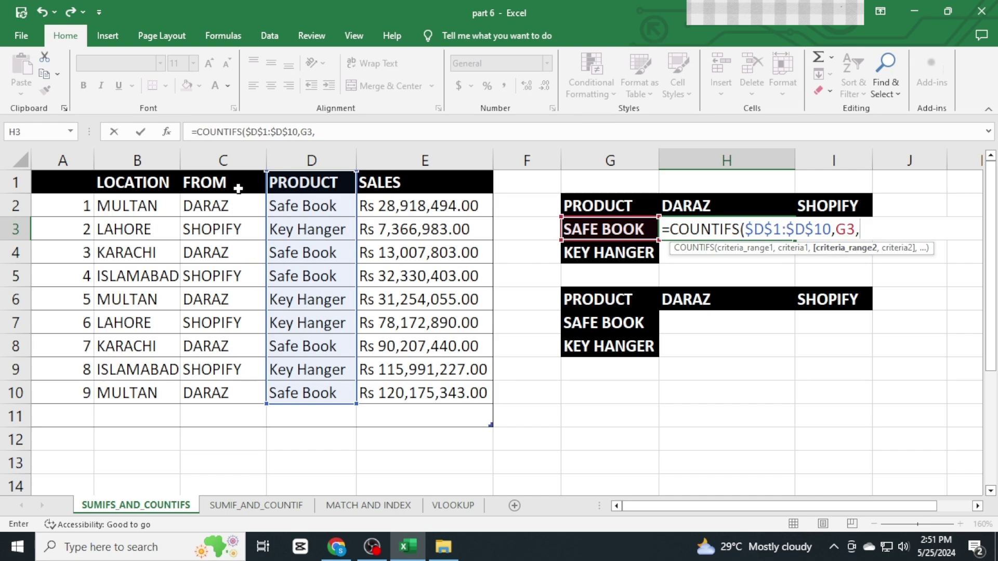
left_click_drag(234, 186, 214, 389)
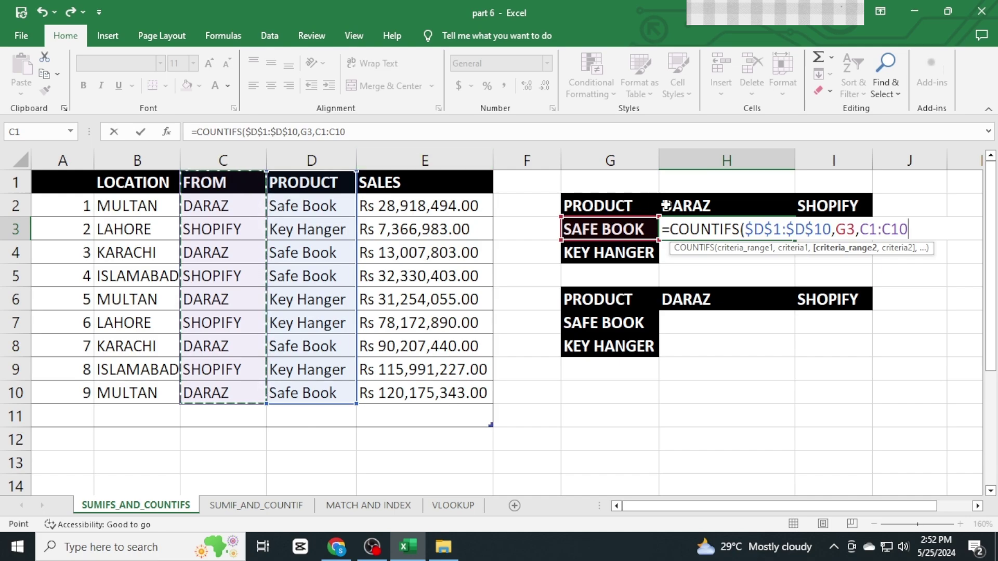
type(",")
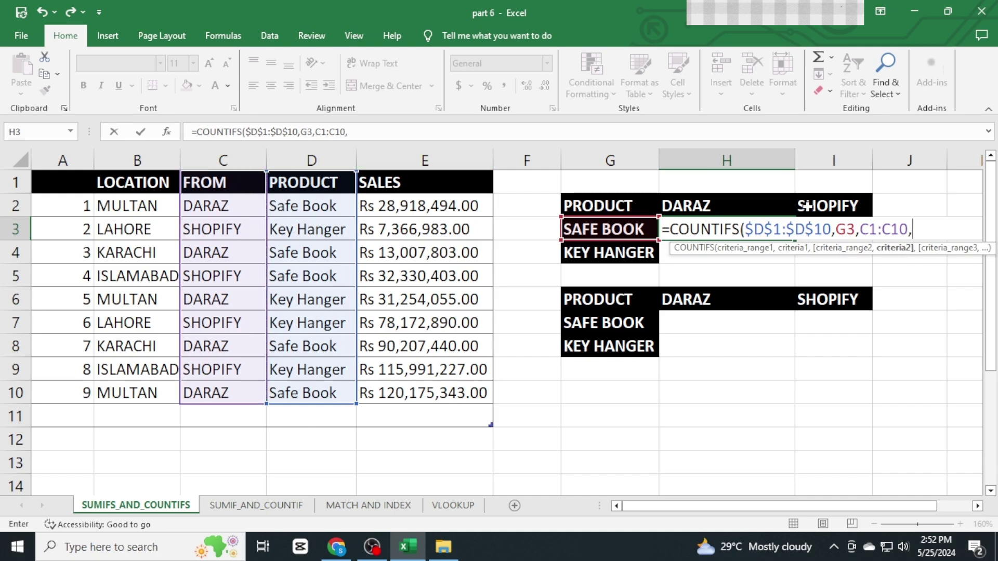
left_click(755, 208)
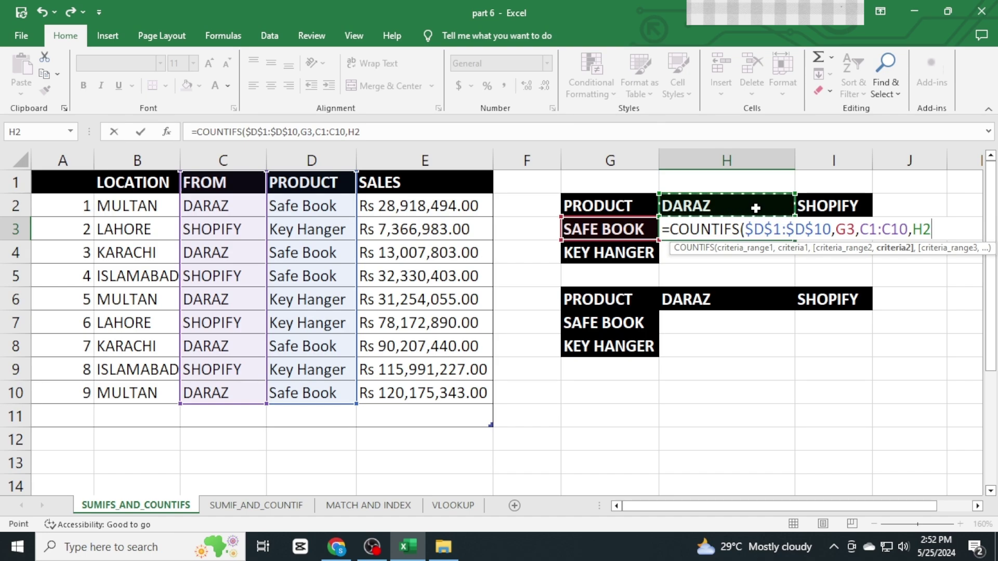
key("Return")
- Fill the COUNTIFS formula from H3 across to the Shopify column and down to the Key Hanger row
left_click(769, 232)
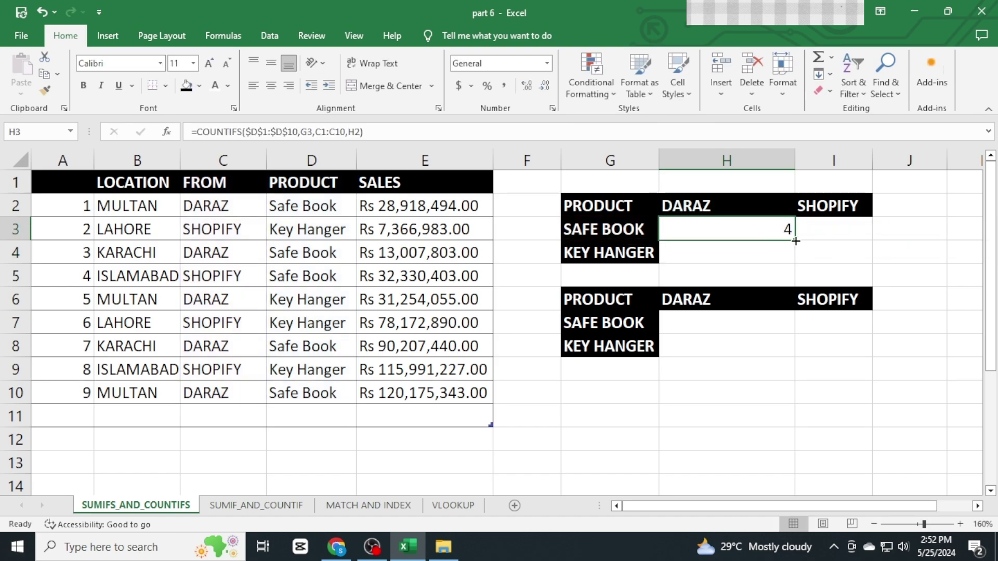
left_click_drag(795, 240, 854, 247)
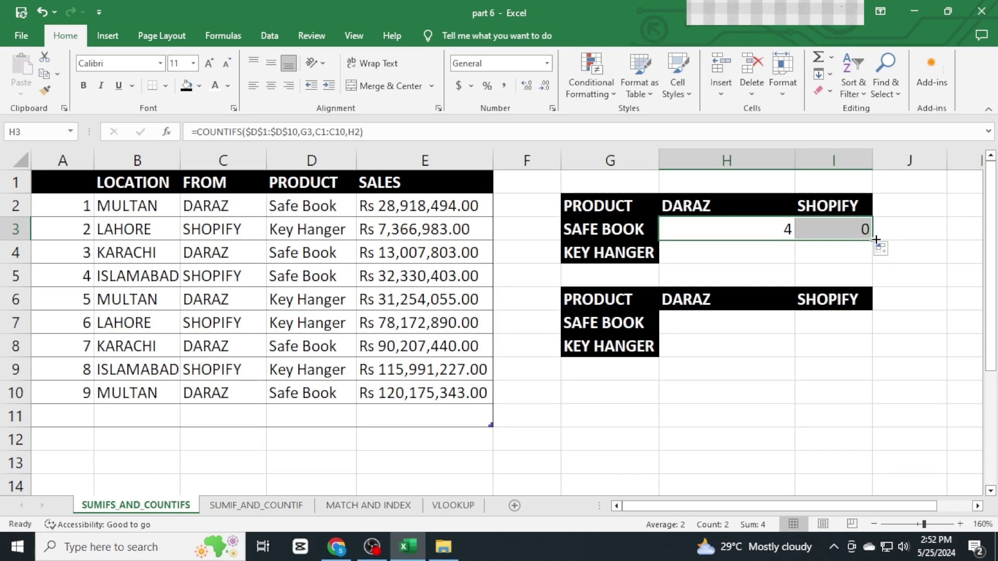
left_click_drag(873, 240, 873, 254)
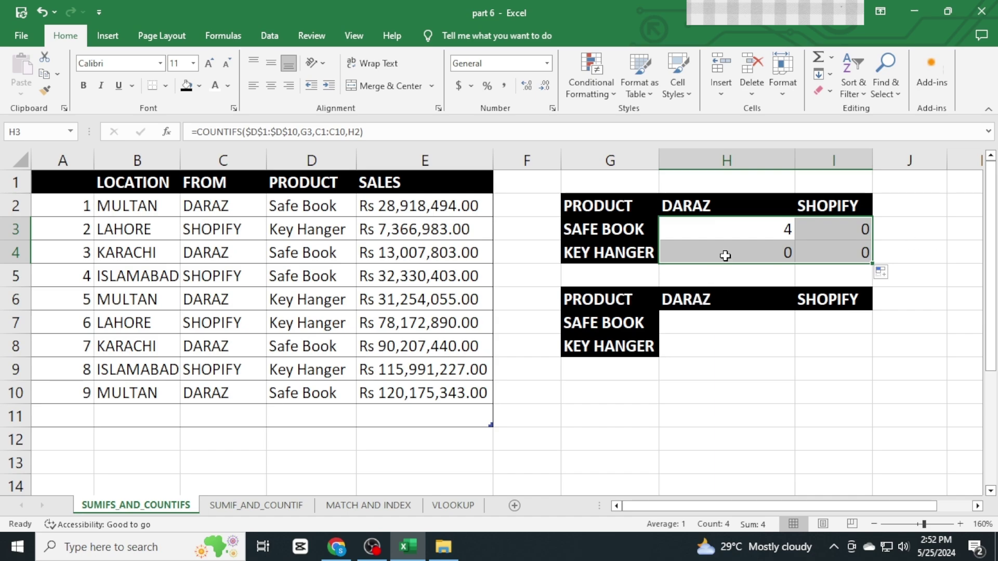
- In the H3 COUNTIFS formula, make the FROM range absolute as $C$1:$C$10 and lock the product criterion's column as $G3
left_click(727, 234)
double_click(728, 234)
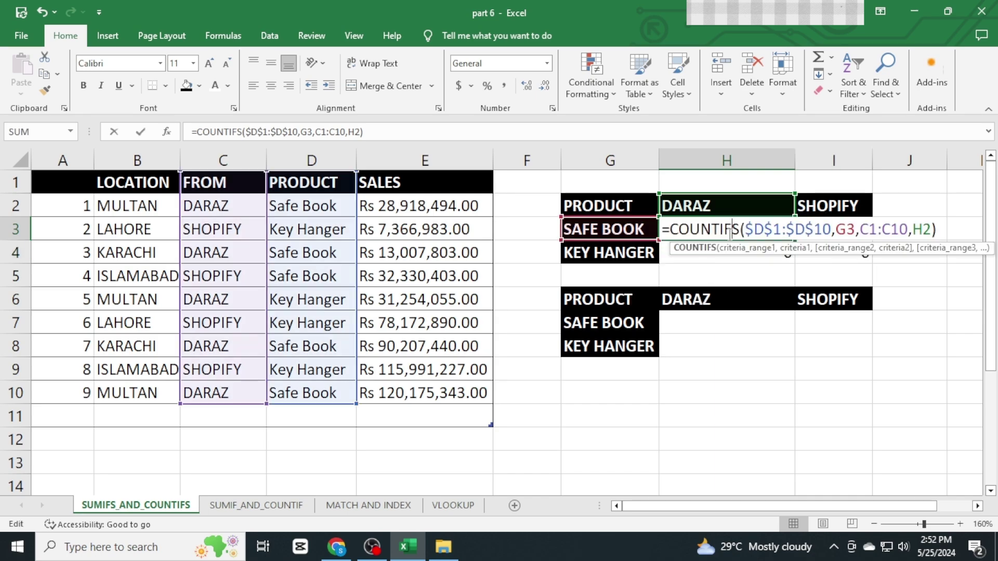
left_click(909, 294)
double_click(840, 233)
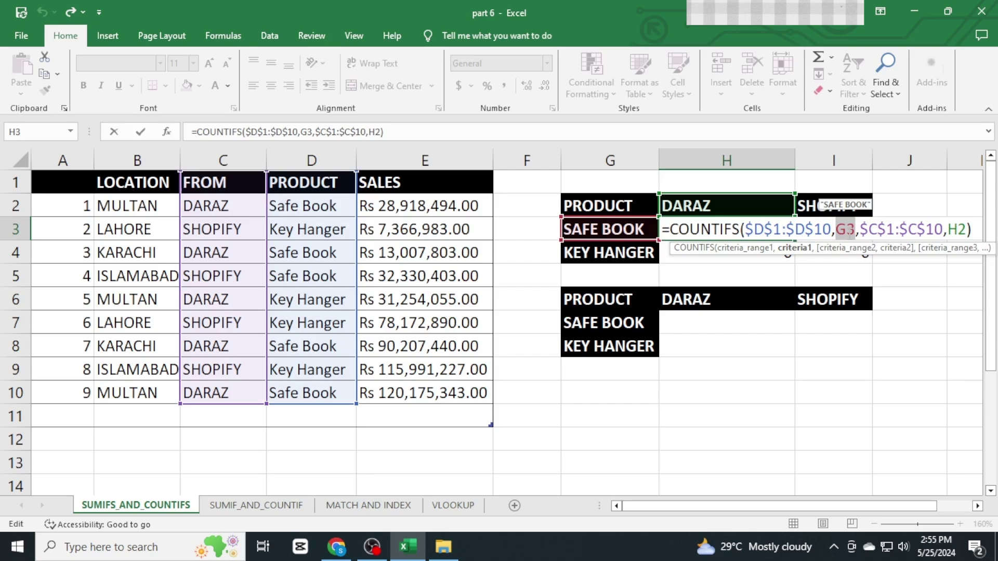
key("F4")
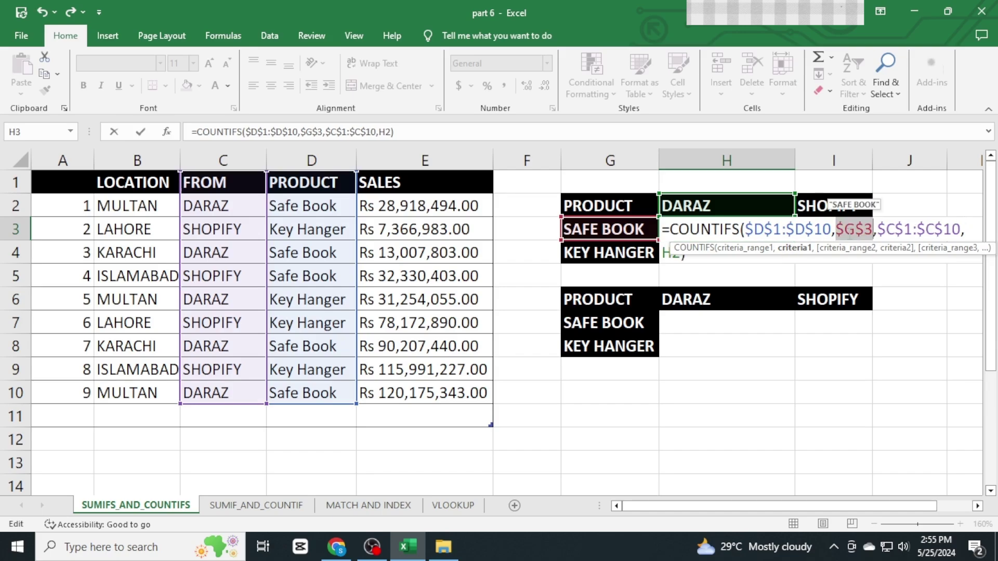
key("F4")
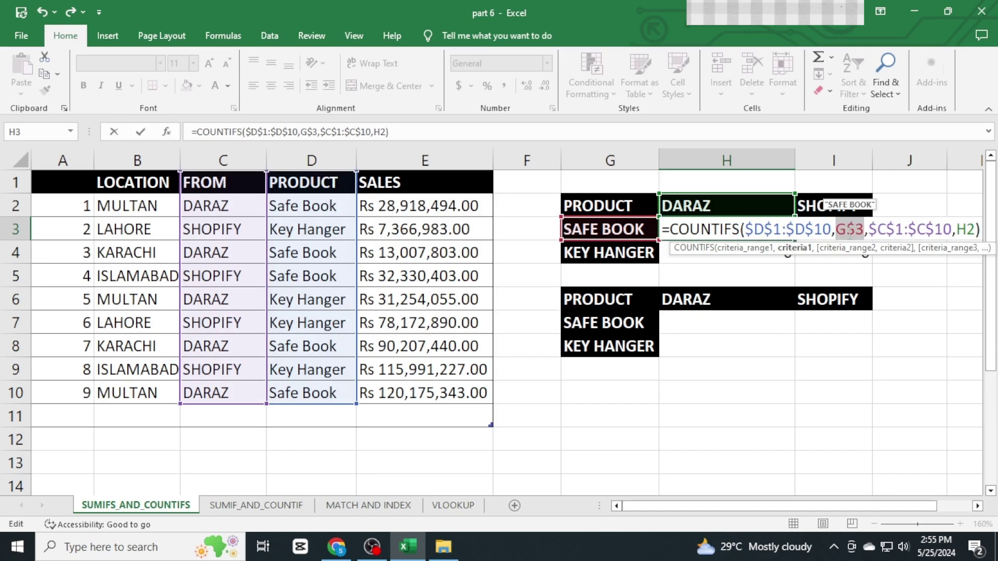
key("F4")
left_click(845, 296)
key("ctrl+z")
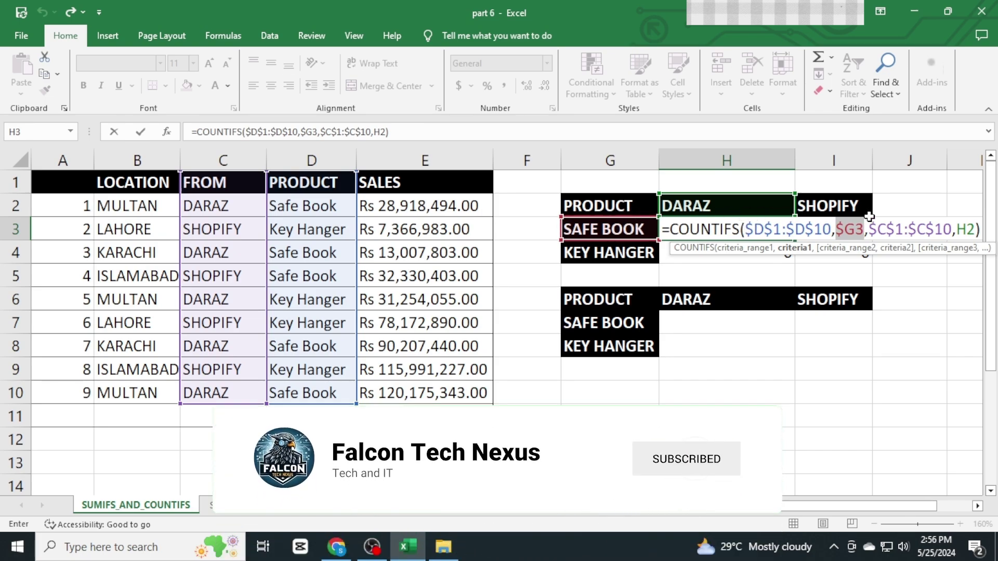
- Lock the header criterion's row as H$2 in the H3 COUNTIFS formula and fill the corrected formula across H3:I4
left_click(965, 230)
double_click(965, 230)
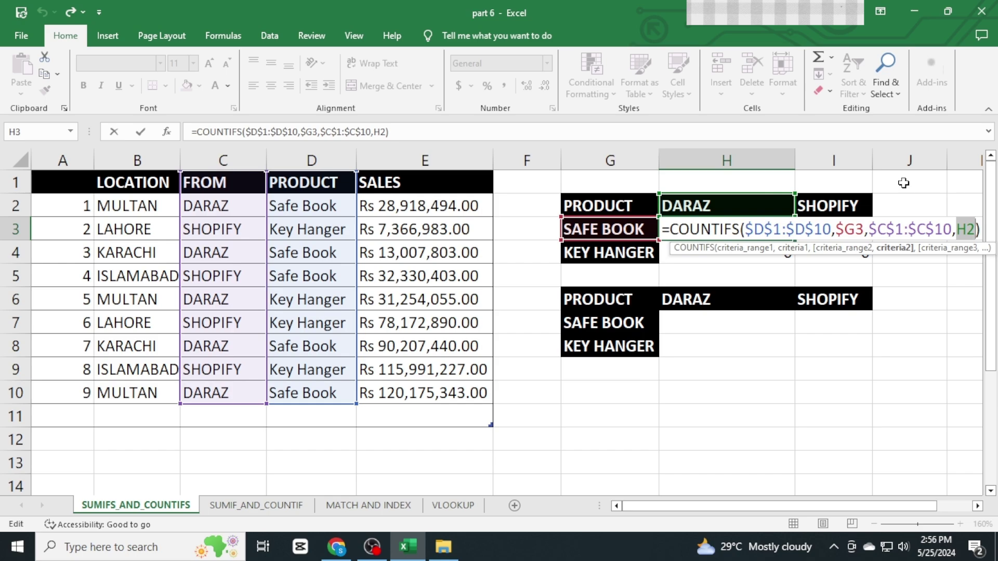
key("F4")
key("F4")
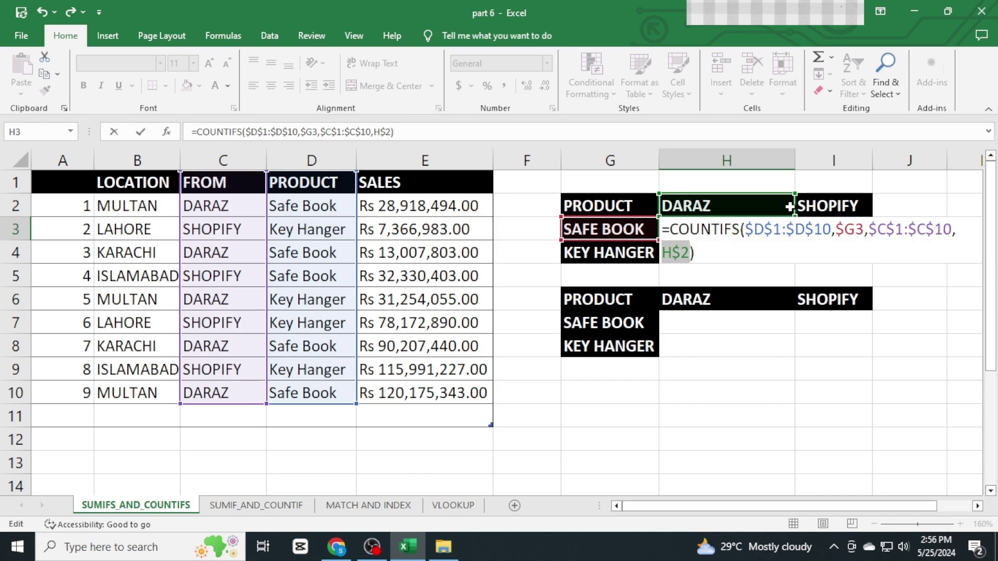
key("Return")
left_click(783, 231)
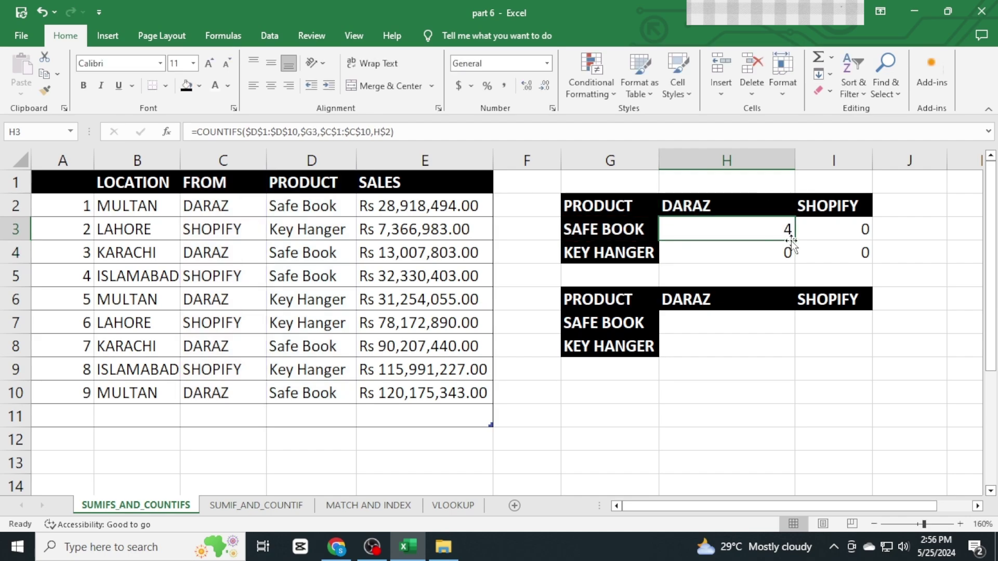
left_click_drag(795, 240, 868, 260)
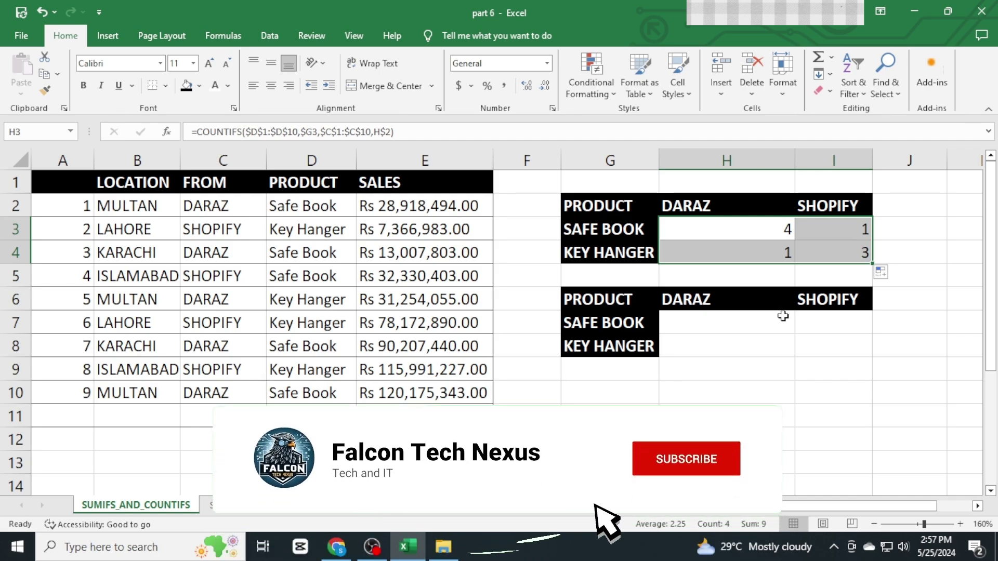
- Start a SUMIFS formula in H7 with the SALES column locked as the sum range, $E$1:$E$10
left_click(745, 329)
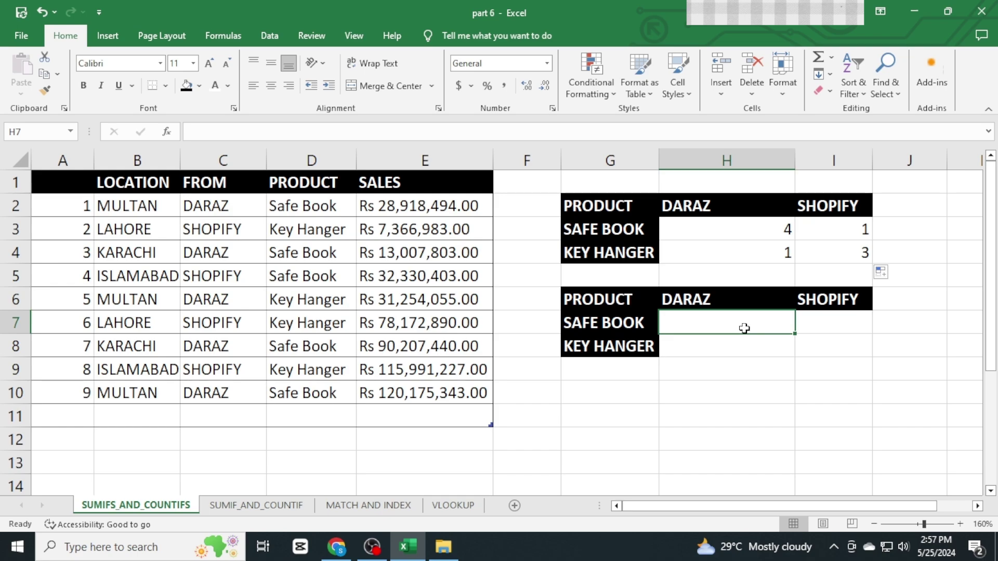
type("=S")
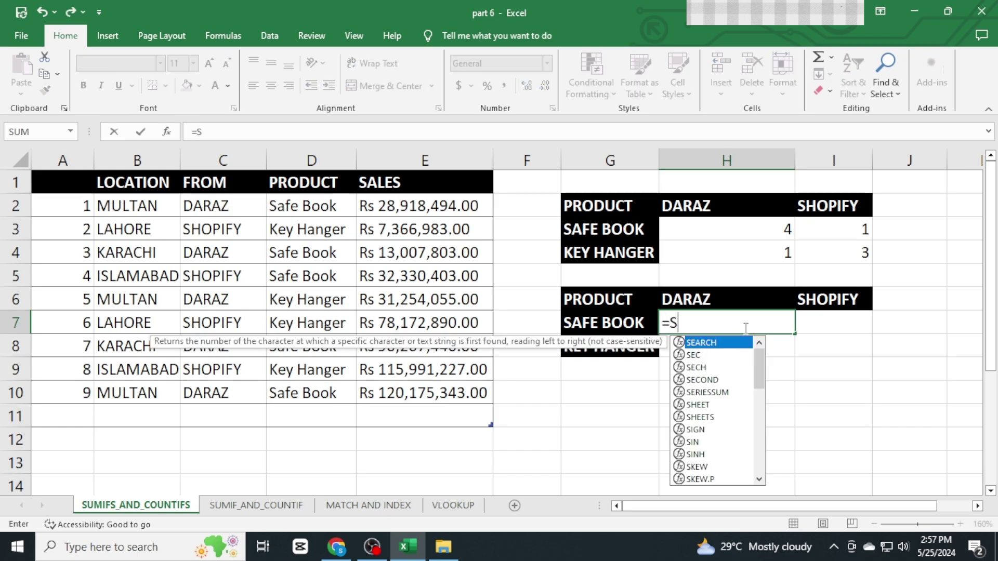
type("UMIFS")
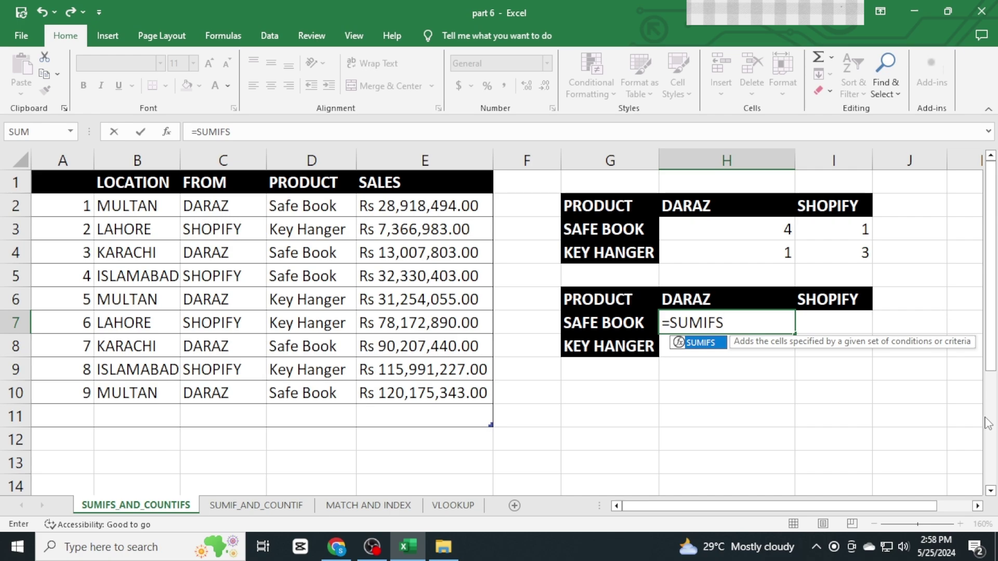
type("(")
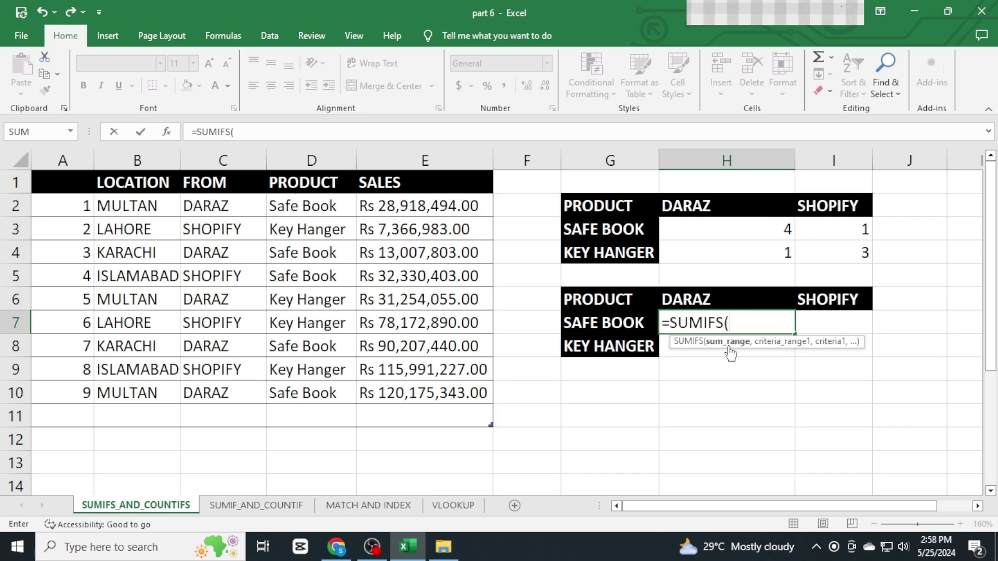
left_click(438, 204)
left_click_drag(439, 205, 429, 389)
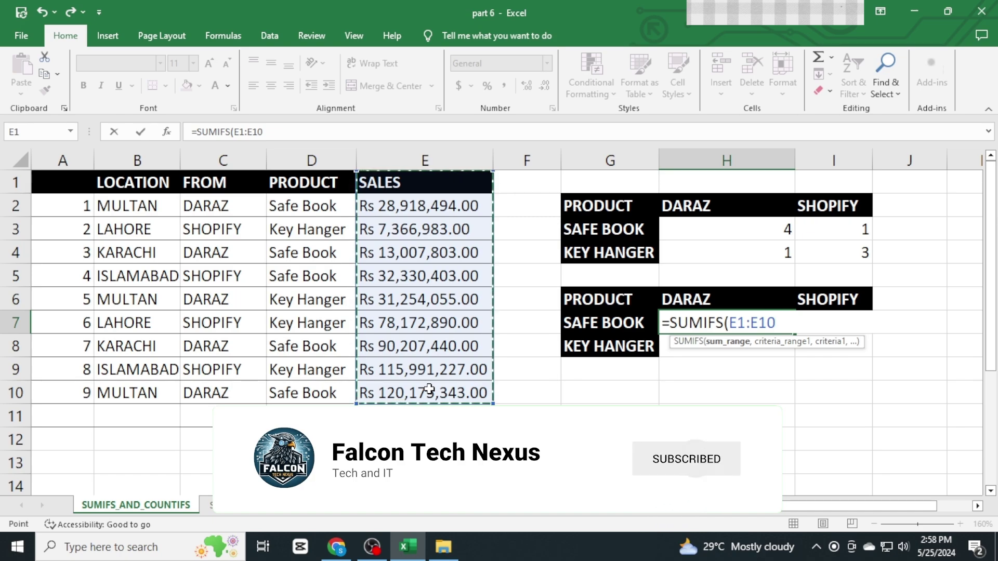
key("F4")
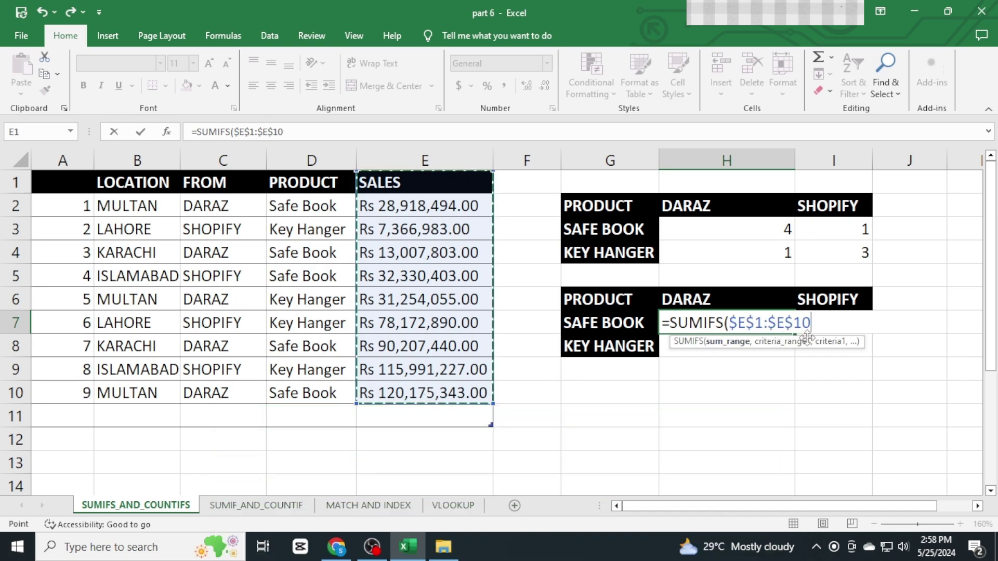
type(",")
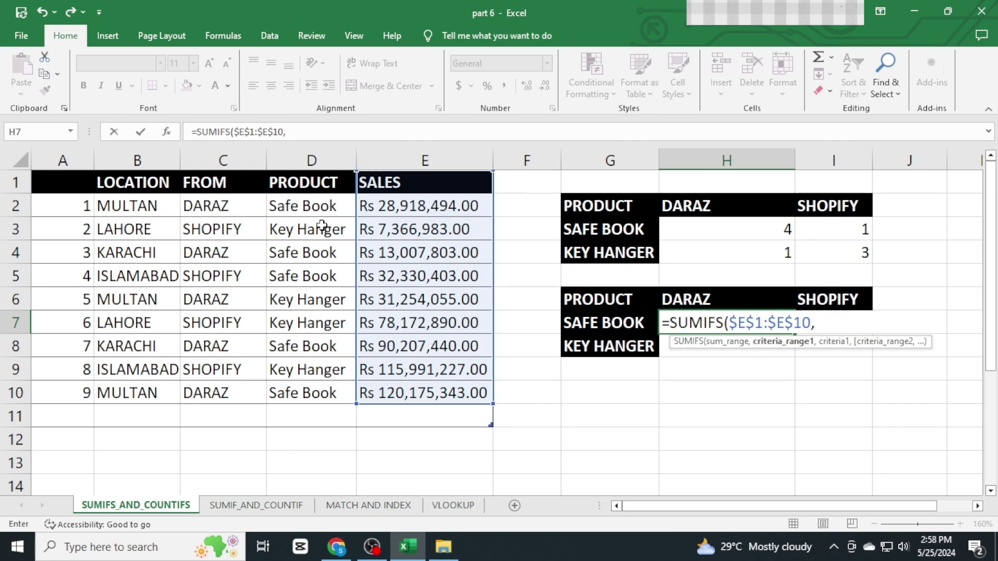
- Add the absolute PRODUCT range $D$1:$D$10 to the H7 SUMIFS formula with the column-locked criterion $G7
left_click_drag(317, 187, 326, 387)
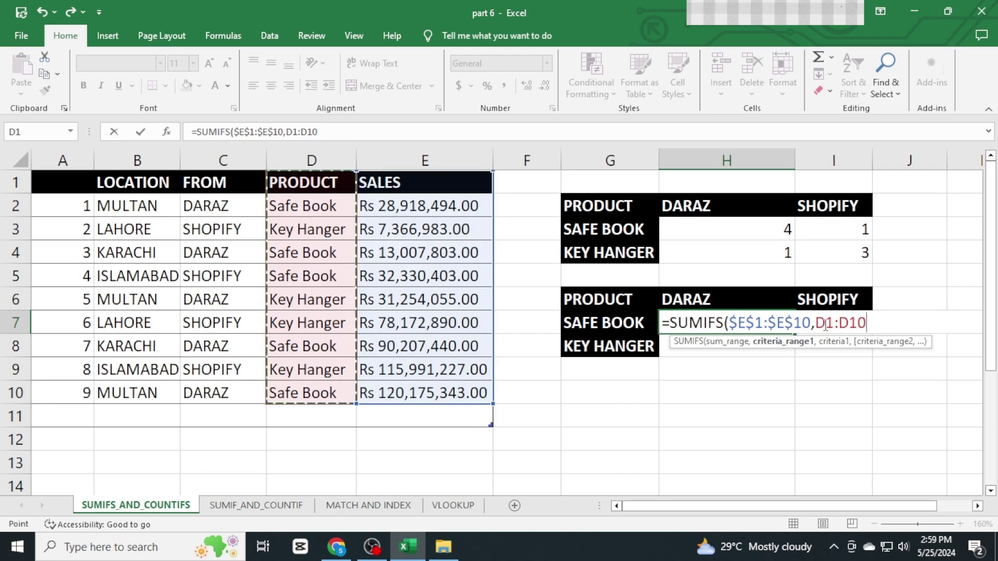
key("F4")
type(",")
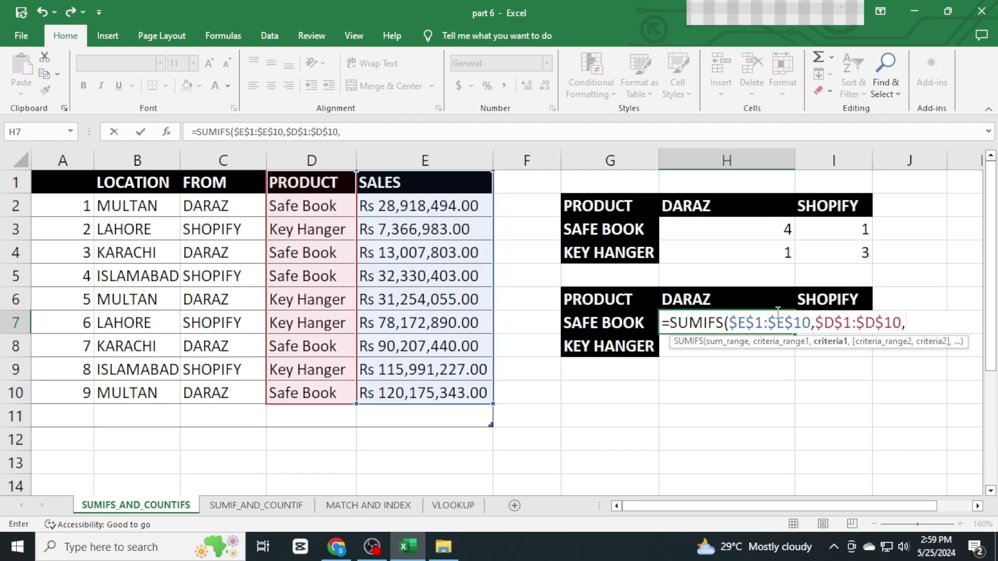
left_click(609, 332)
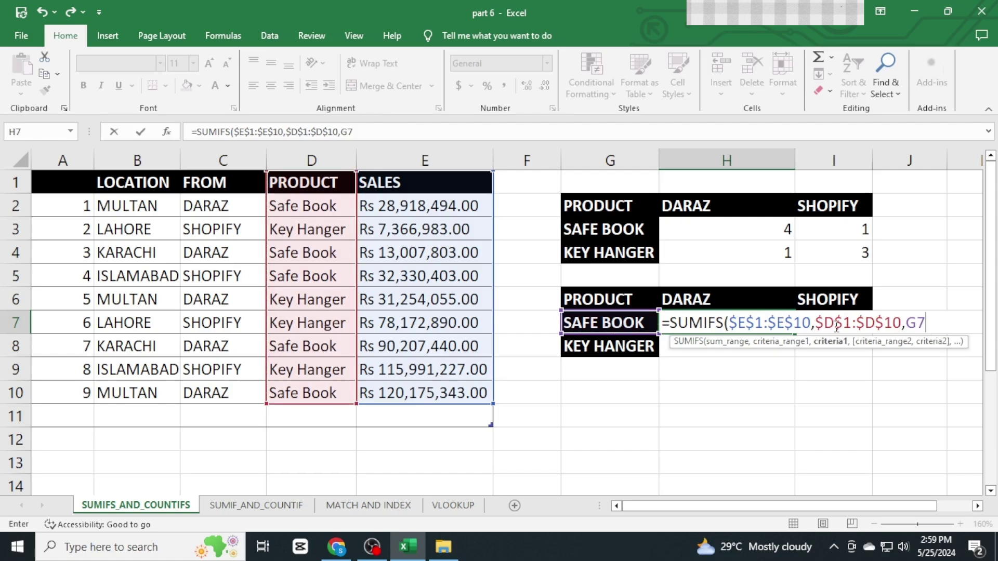
key("F4")
key("F4")
key("F4")
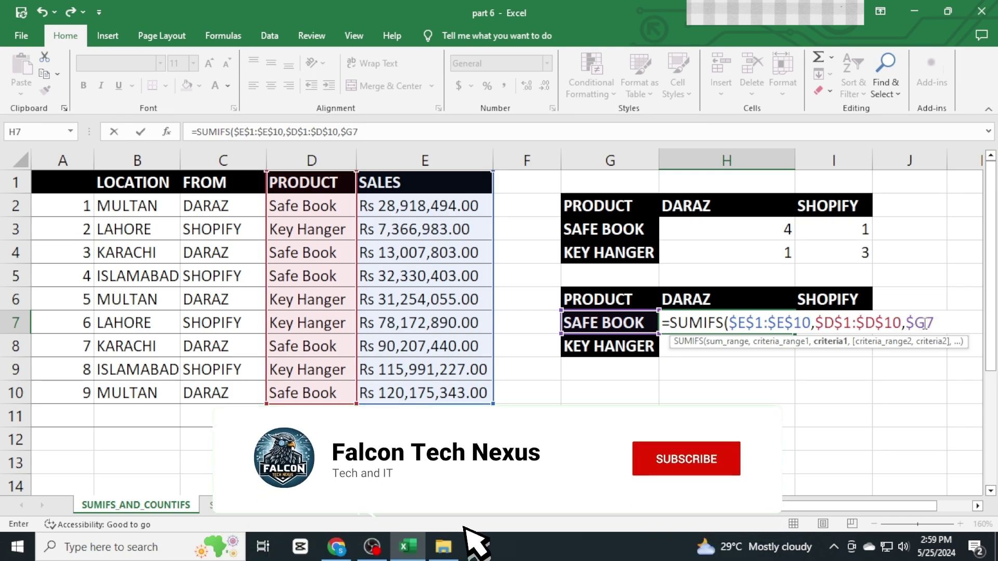
type(",")
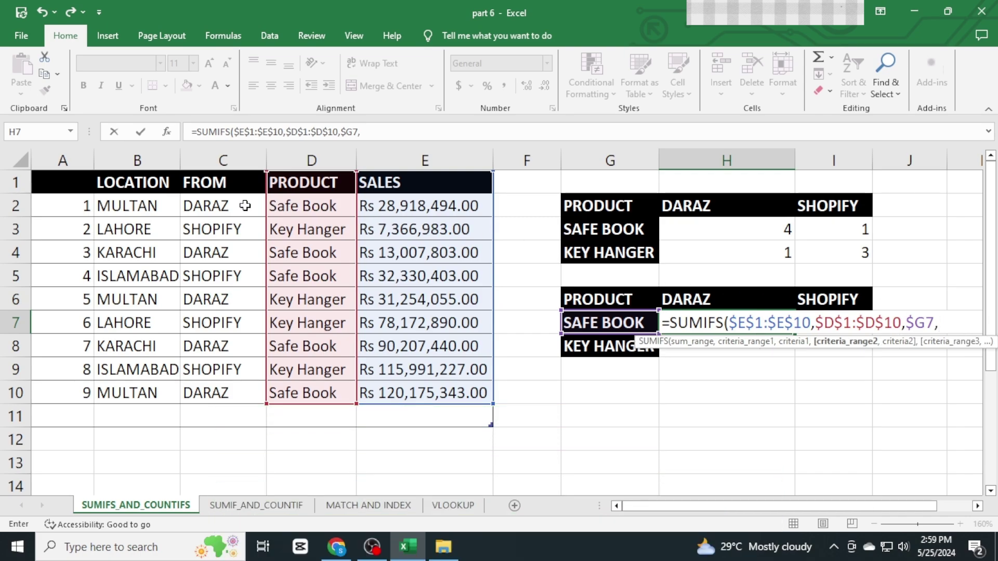
- Add the FROM range with H6 as its criterion to the SUMIFS formula, making the range absolute as $C$1:$C$10
left_click_drag(244, 183, 229, 393)
type(",")
left_click(759, 298)
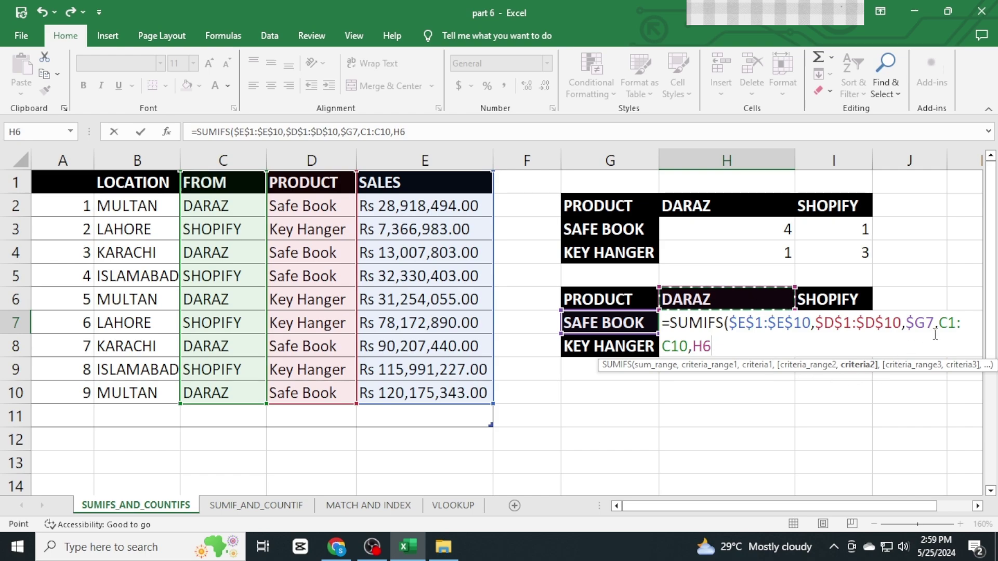
double_click(951, 324)
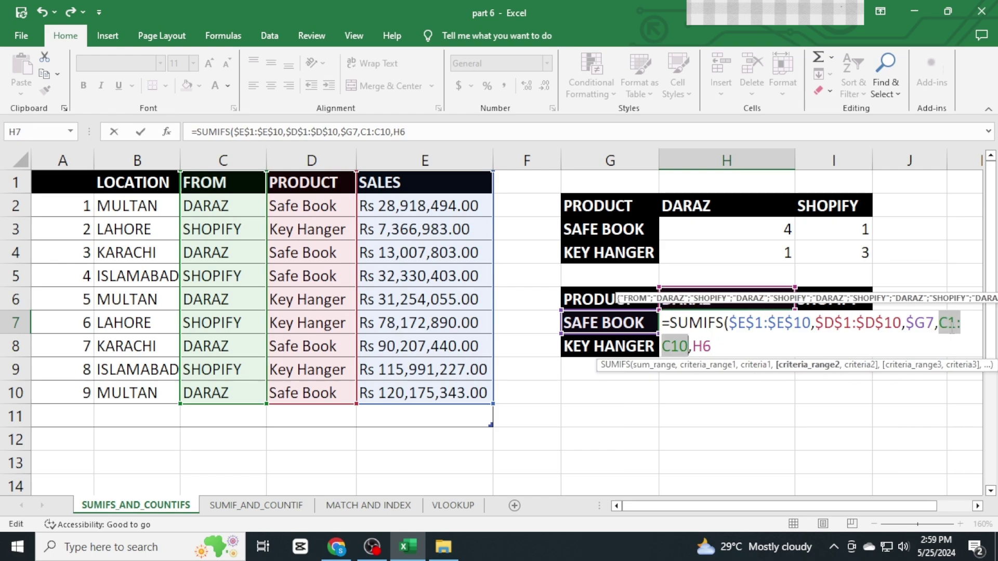
key("F4")
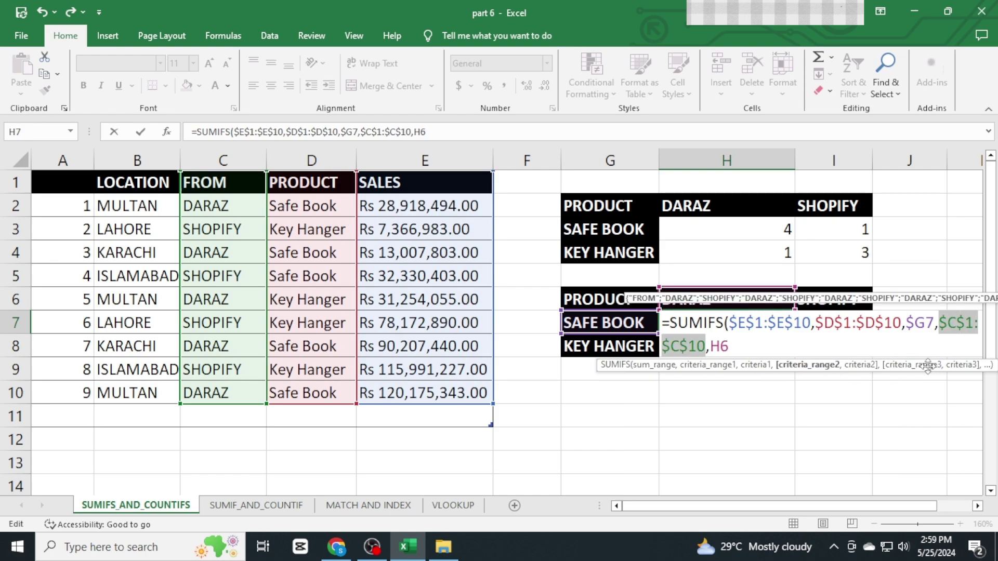
- Lock the header criterion's row as H$6, enter the SUMIFS formula and fill it across H7:I8
double_click(720, 346)
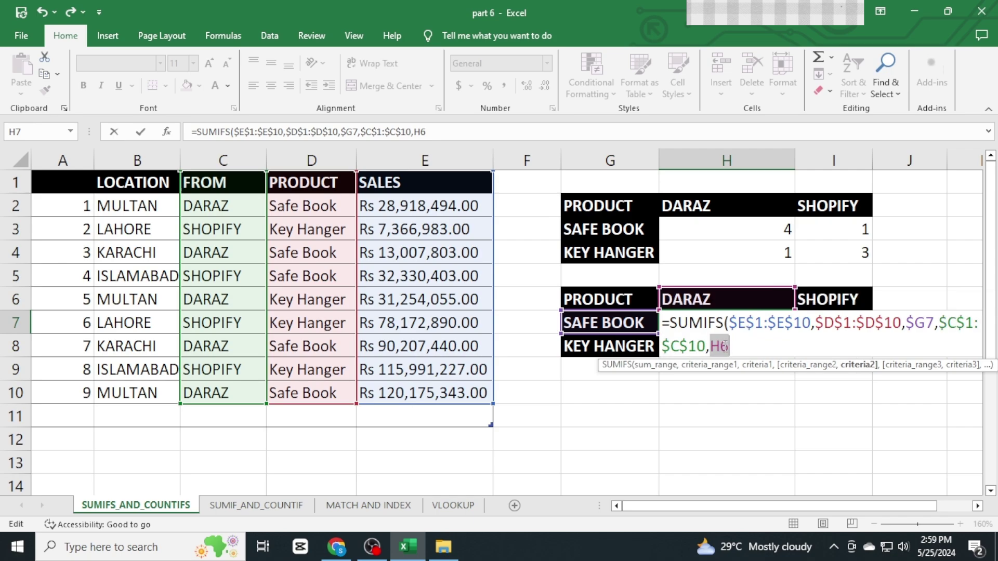
key("F4")
key("F4")
key("Return")
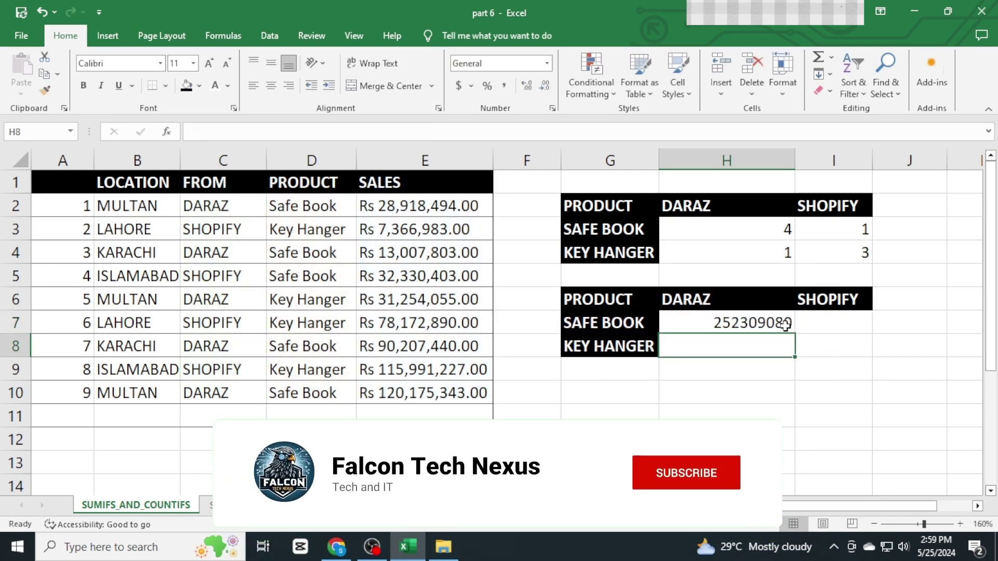
key("Up")
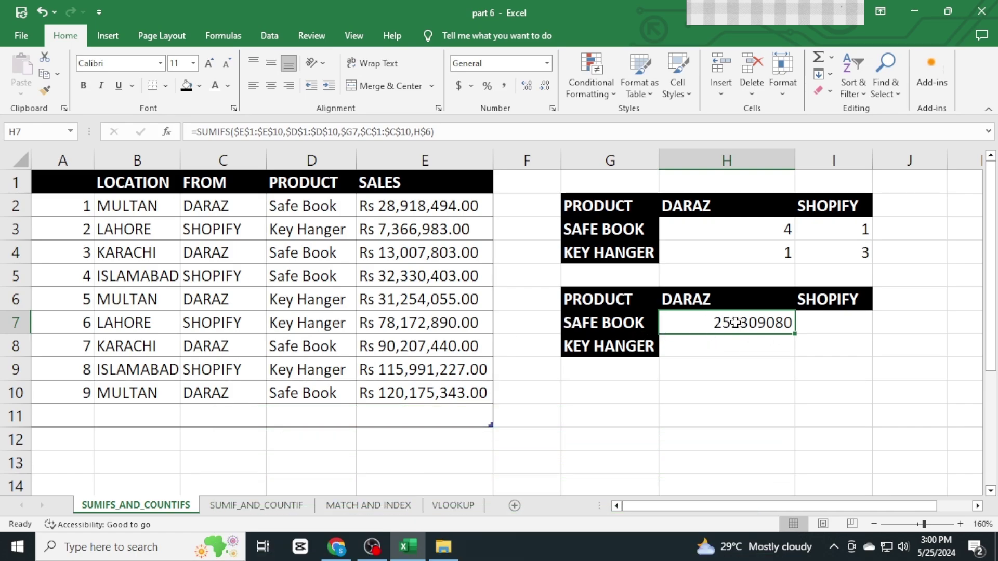
left_click_drag(815, 334, 876, 357)
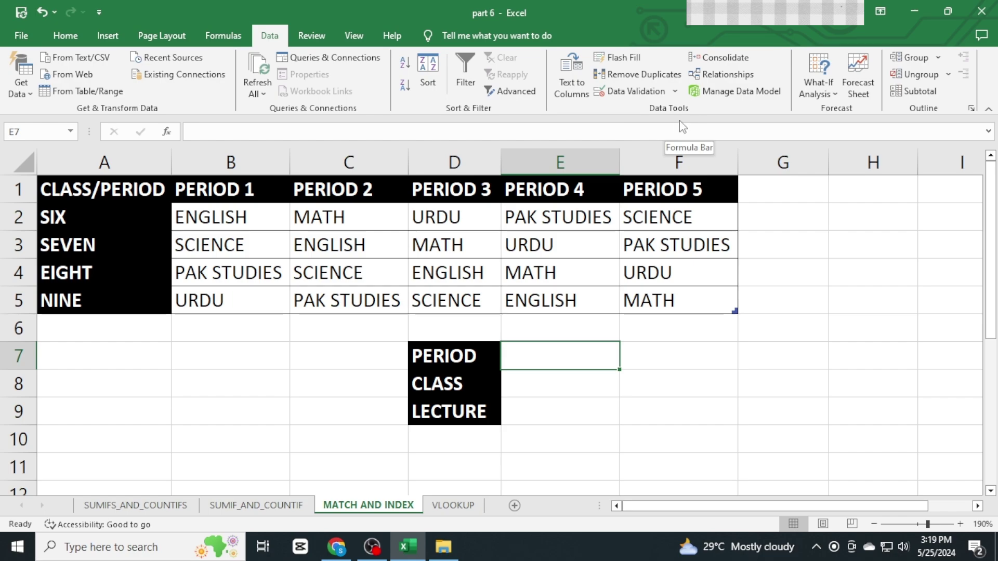
- On the MATCH AND INDEX sheet, add list data validation to the PERIOD cell E7 with the source =$B$1:$F$1
left_click(636, 92)
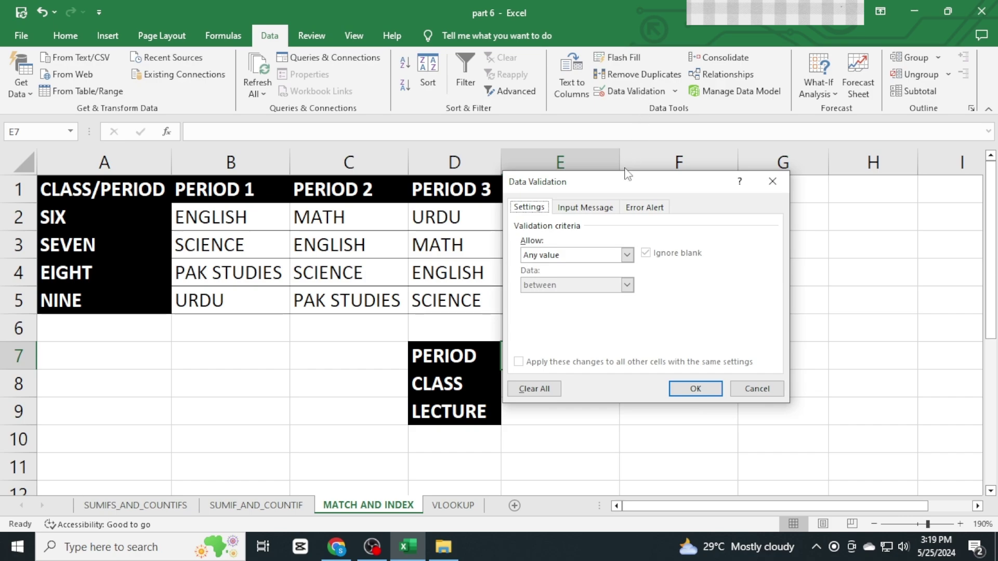
left_click(572, 257)
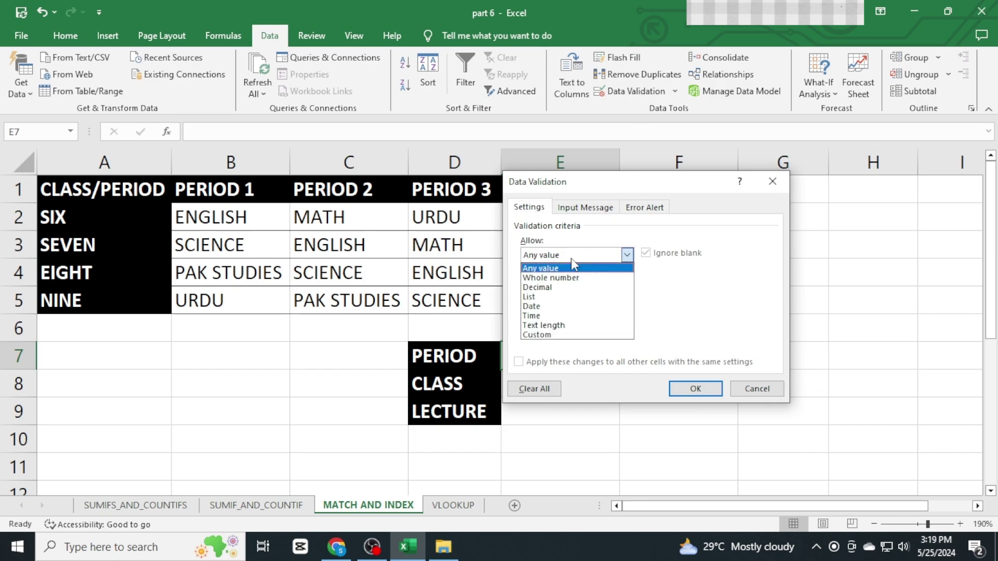
left_click(586, 297)
left_click(614, 315)
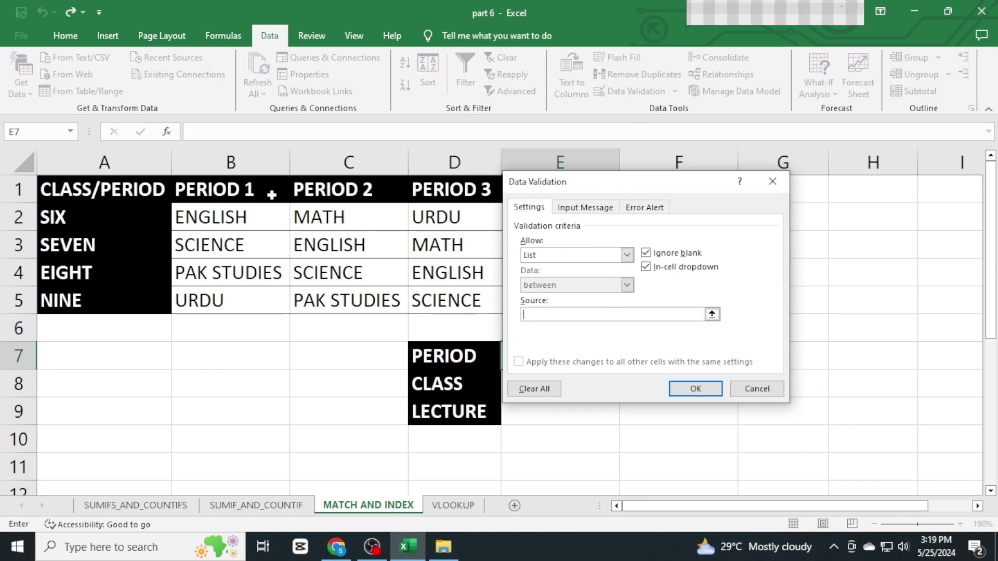
left_click_drag(207, 193, 731, 186)
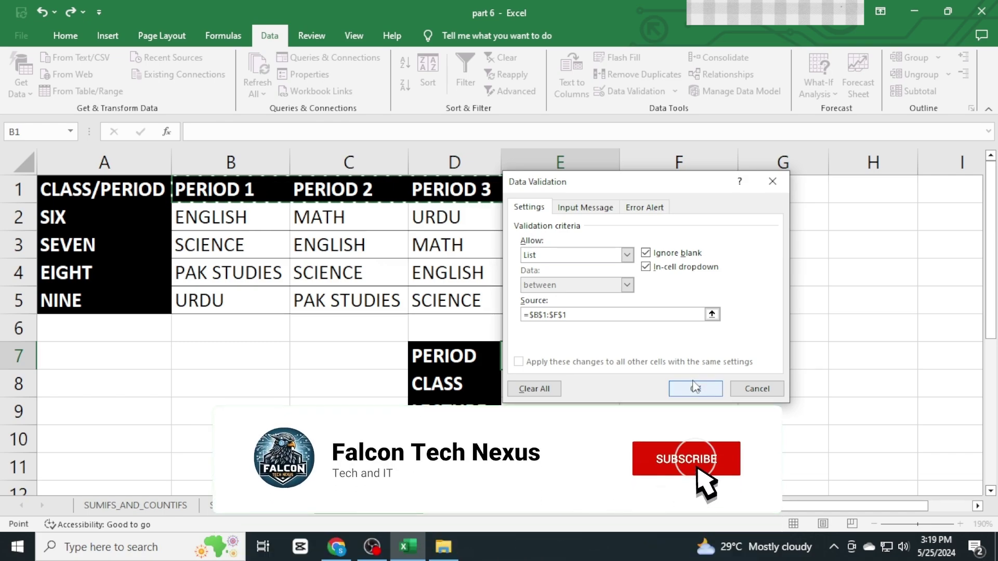
left_click(706, 388)
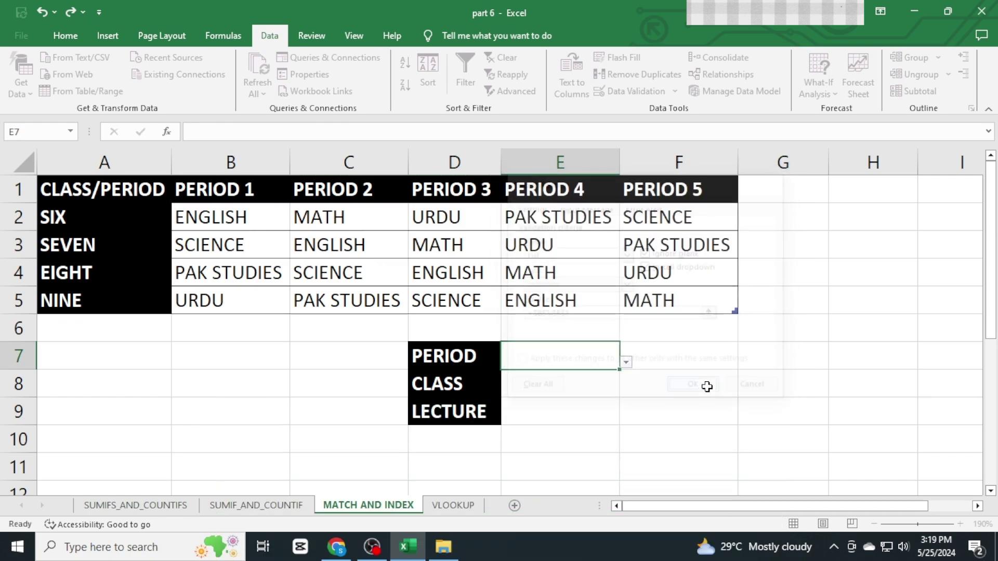
- Choose PERIOD 4 from the period list in E7
left_click(626, 363)
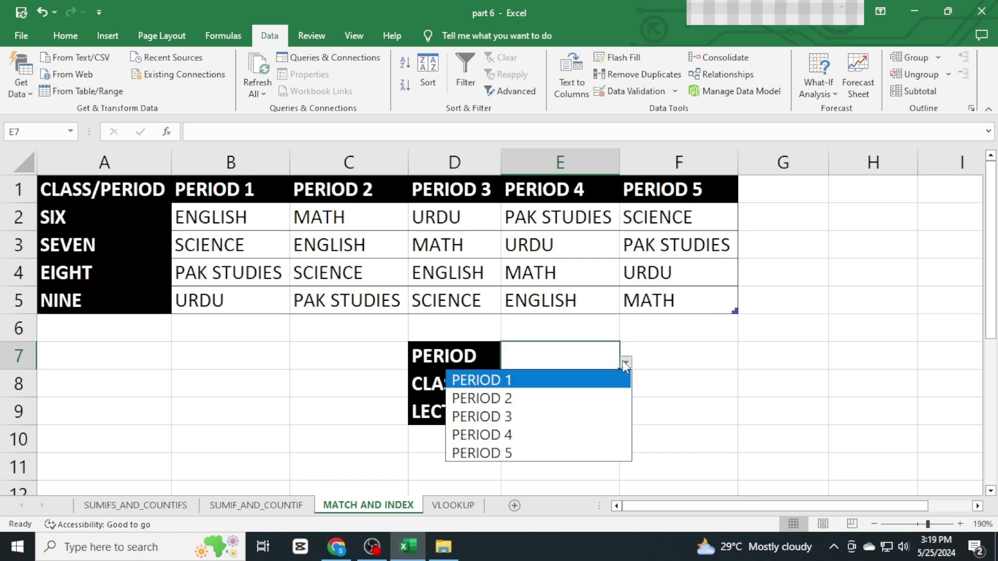
left_click(515, 435)
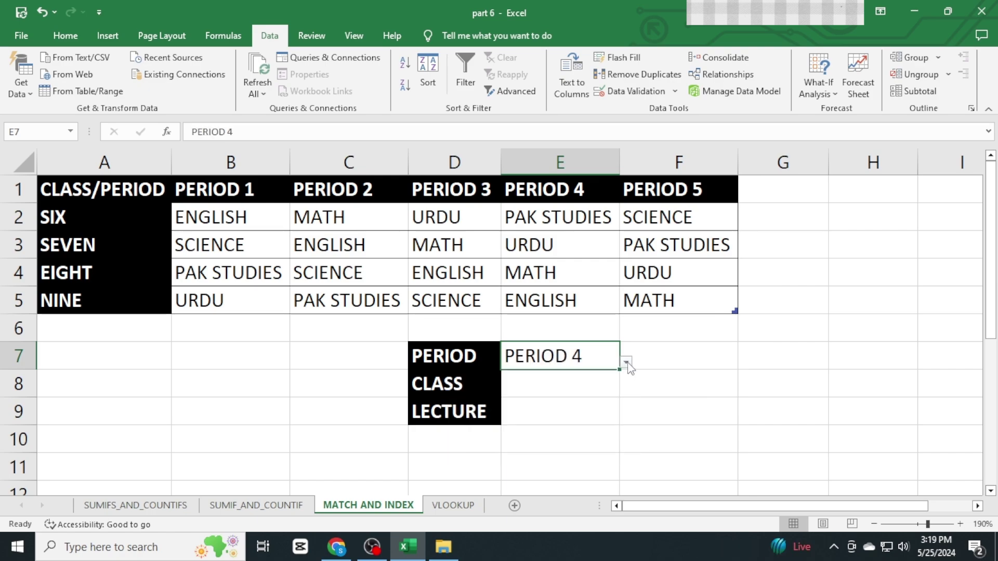
left_click(626, 363)
left_click(571, 438)
- Add list data validation to the CLASS cell E8 with the source =$A$2:$A$5
left_click(588, 385)
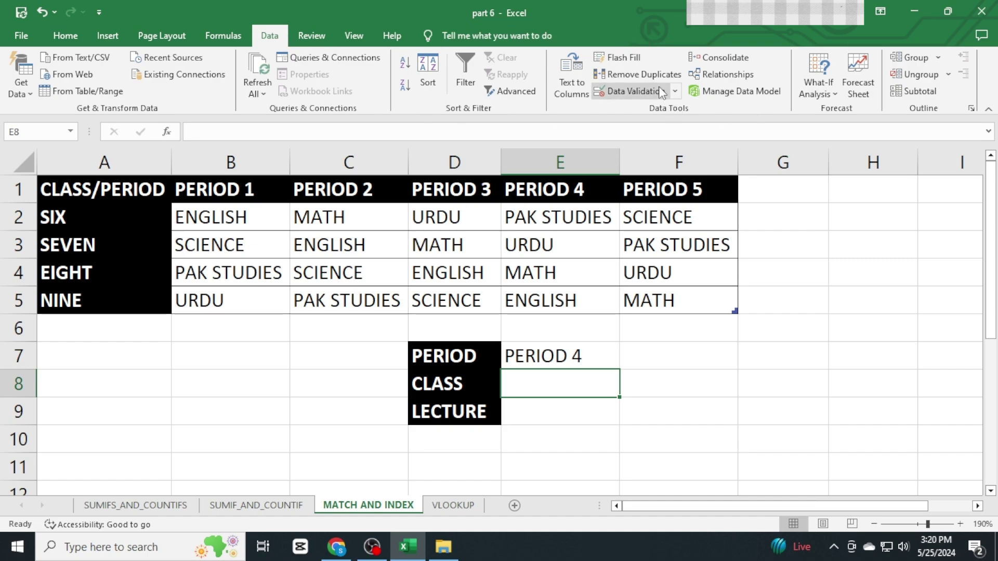
left_click(634, 91)
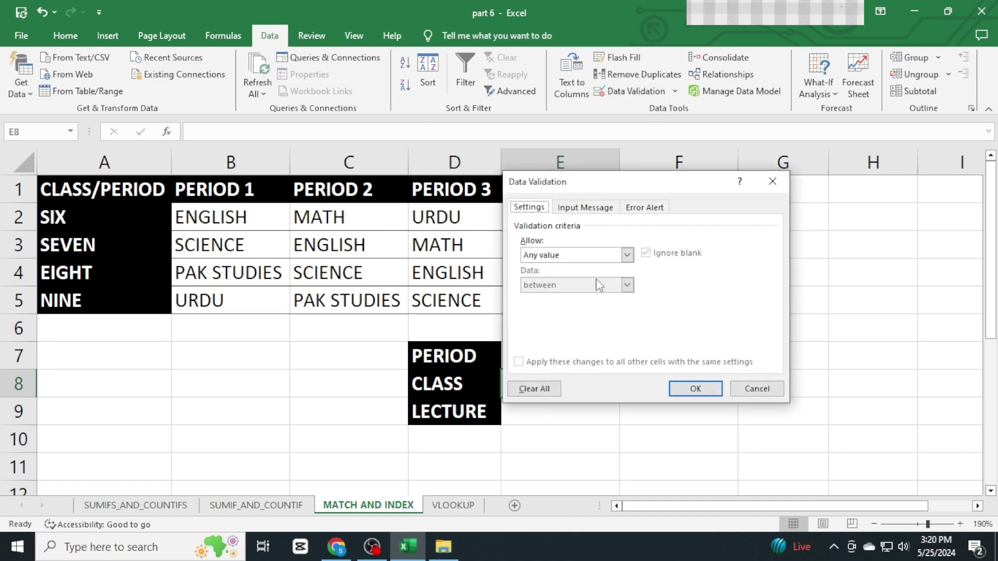
left_click(628, 254)
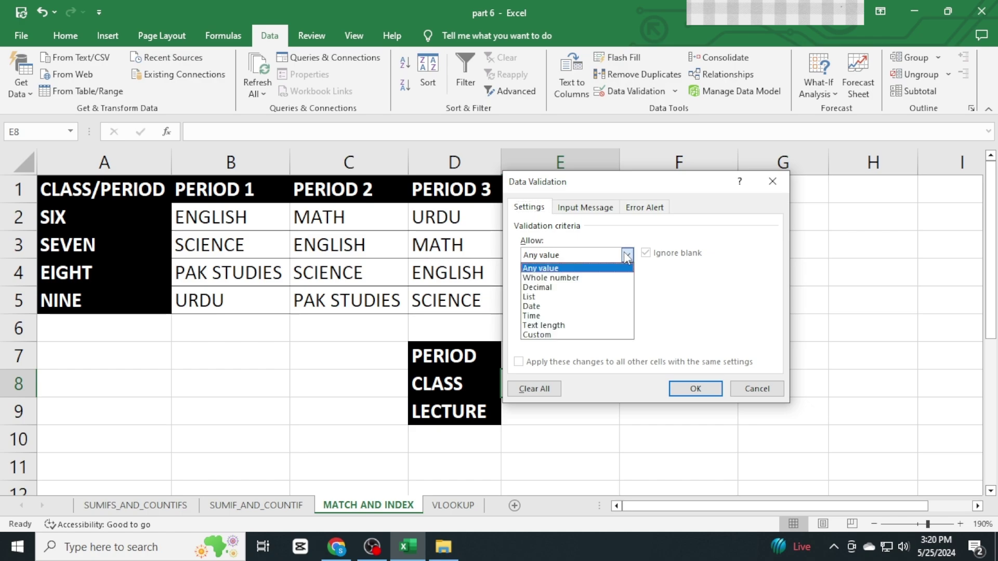
left_click(576, 300)
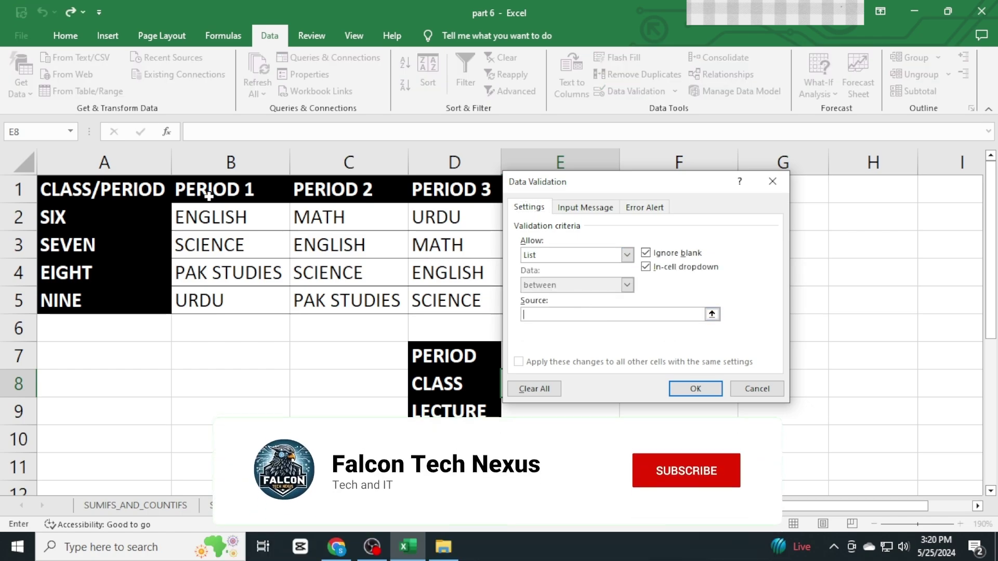
left_click_drag(116, 216, 106, 300)
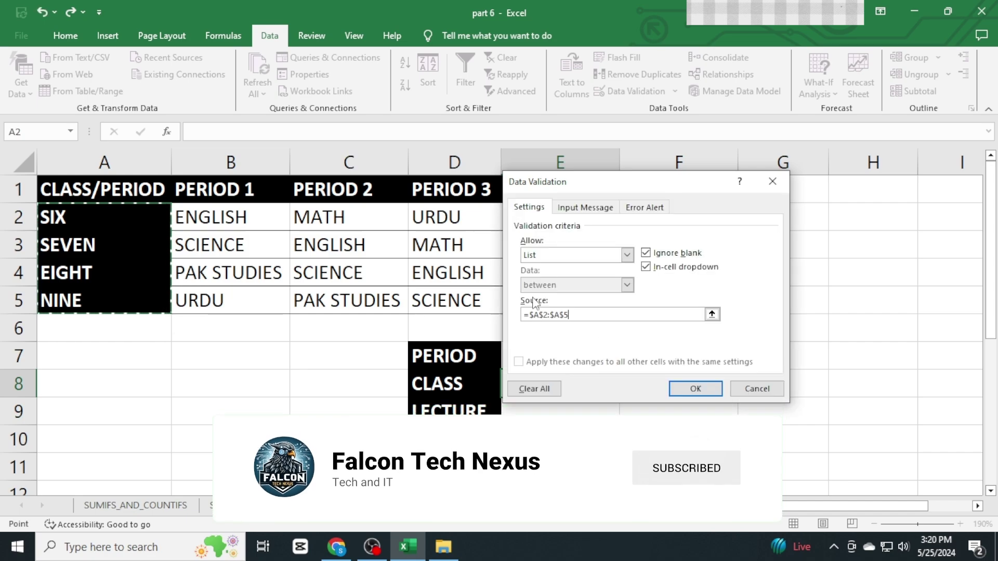
left_click(684, 390)
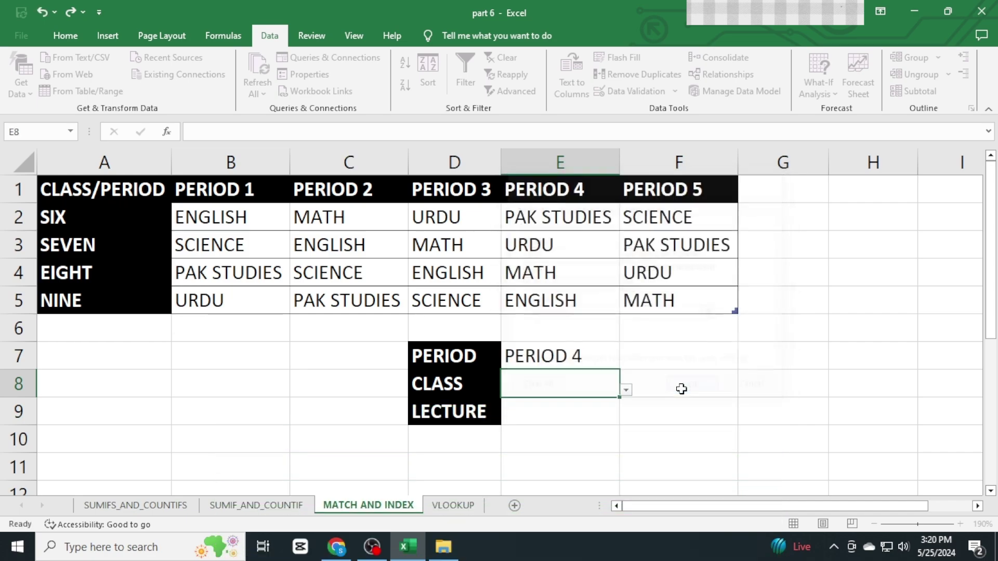
- Try SEVEN from the class list in E8 and change the choice to EIGHT
left_click(626, 390)
left_click(557, 423)
left_click(626, 390)
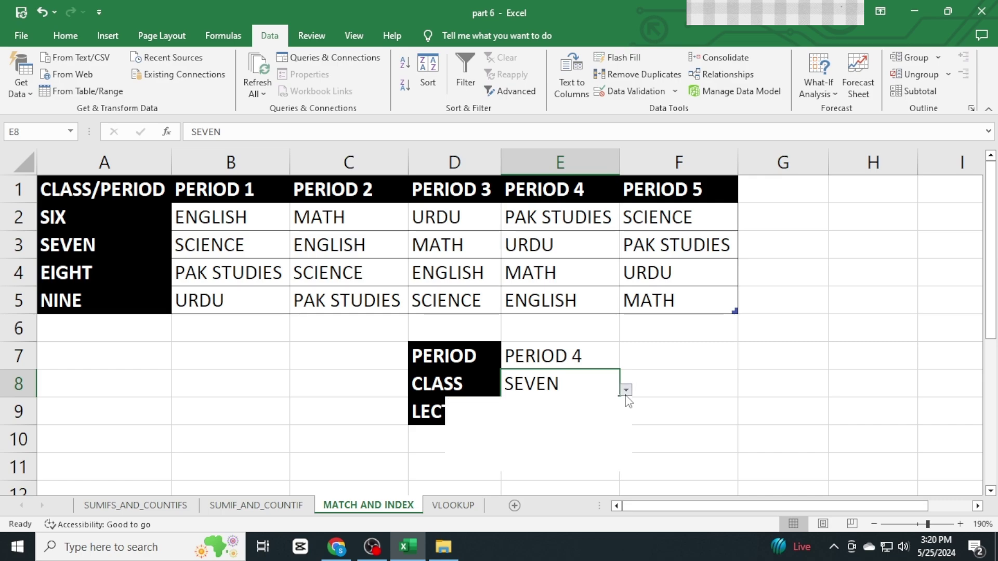
left_click(572, 442)
left_click(707, 386)
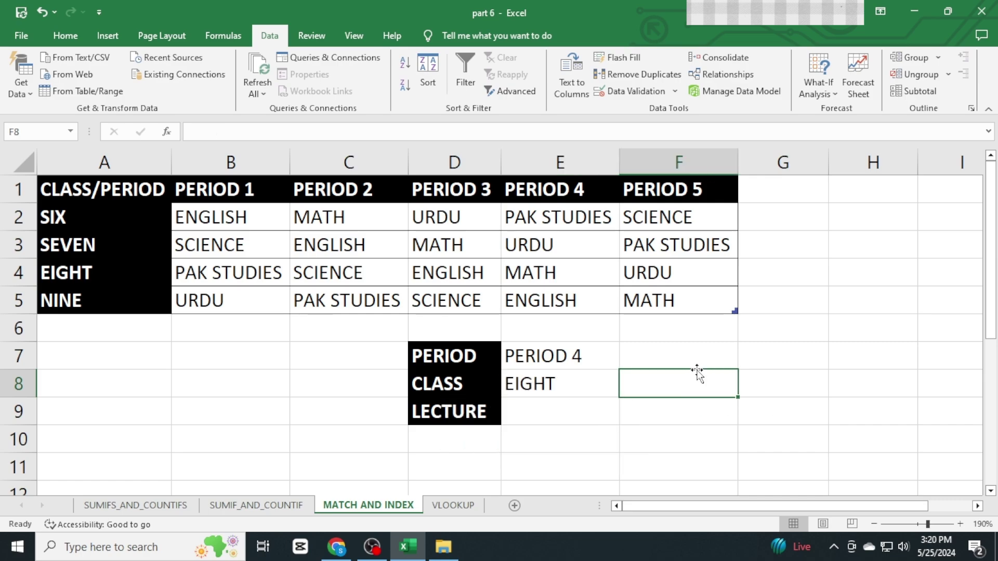
left_click(695, 360)
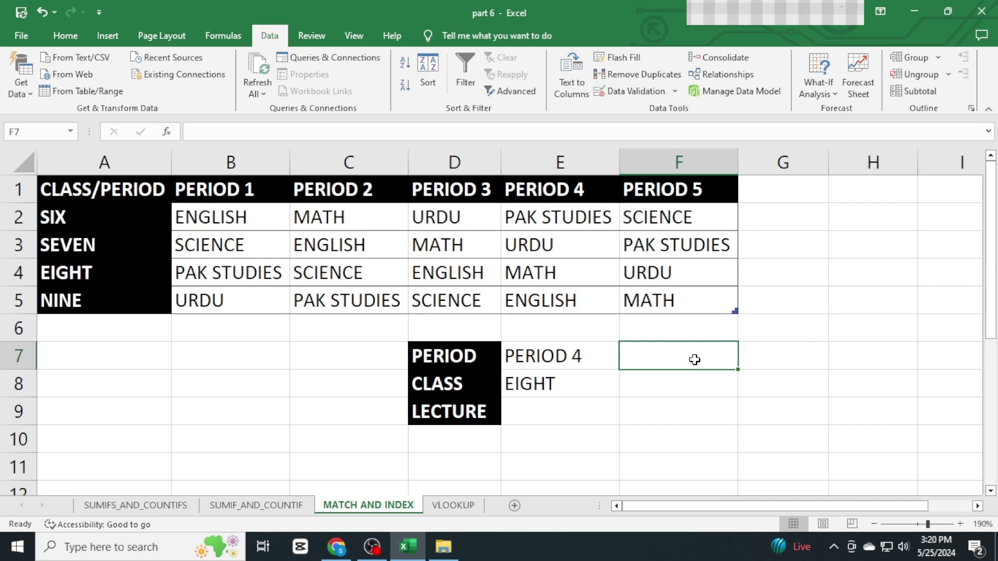
- In F7, enter a MATCH formula finding the E7 period in the table's header row with exact match: =MATCH(E7,Table8[#Headers],0)
type("=MATCH")
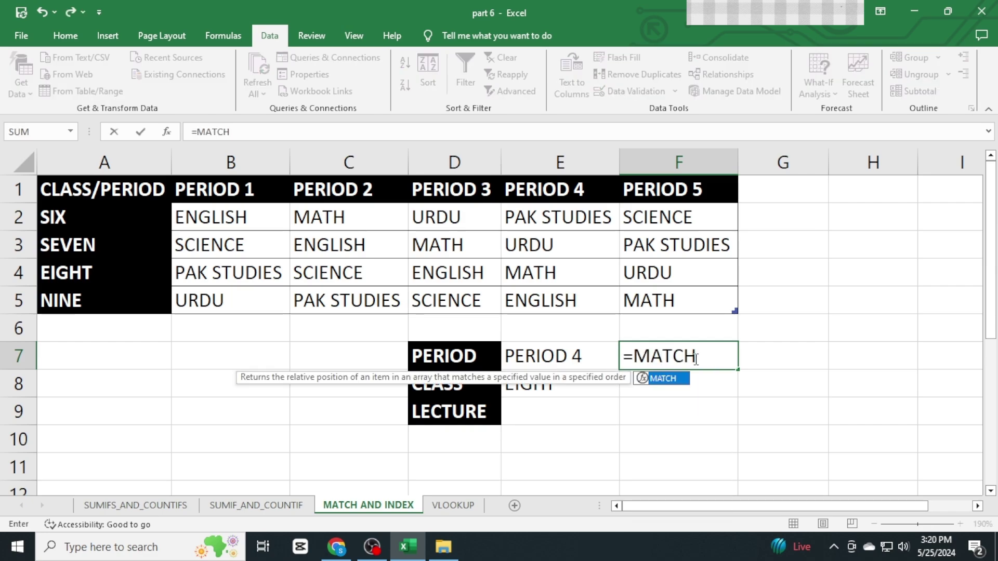
type("(")
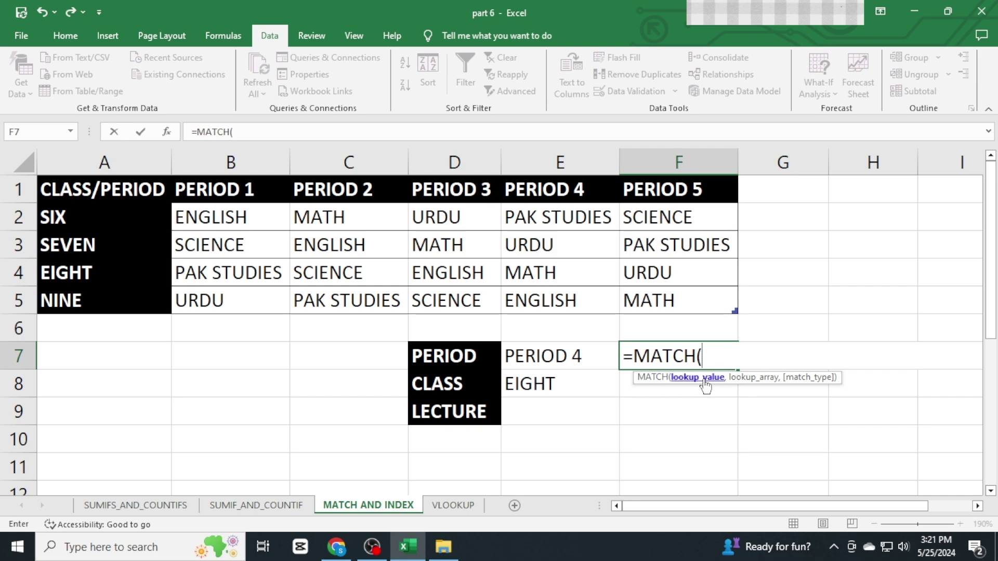
left_click(583, 360)
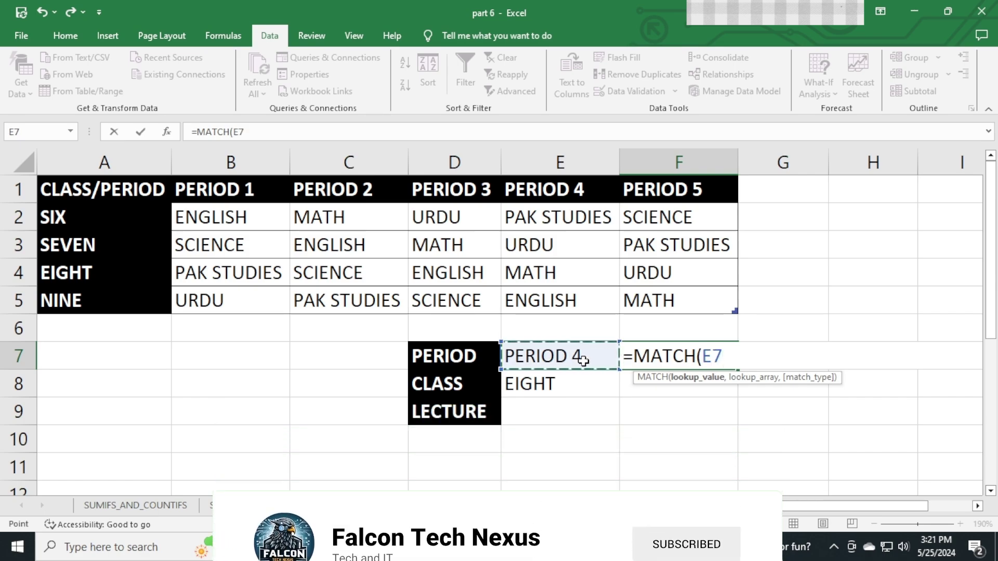
type(",")
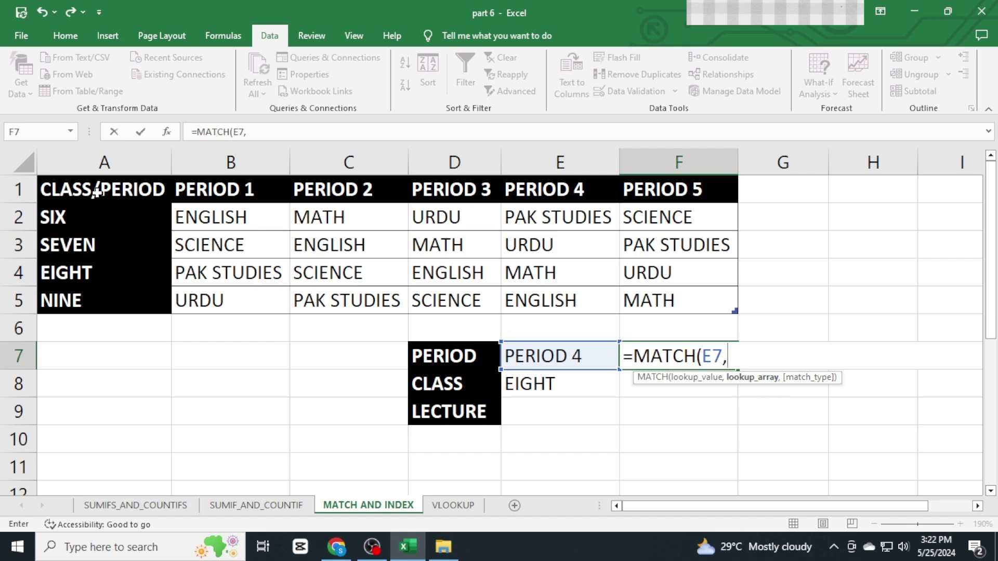
left_click_drag(93, 193, 672, 183)
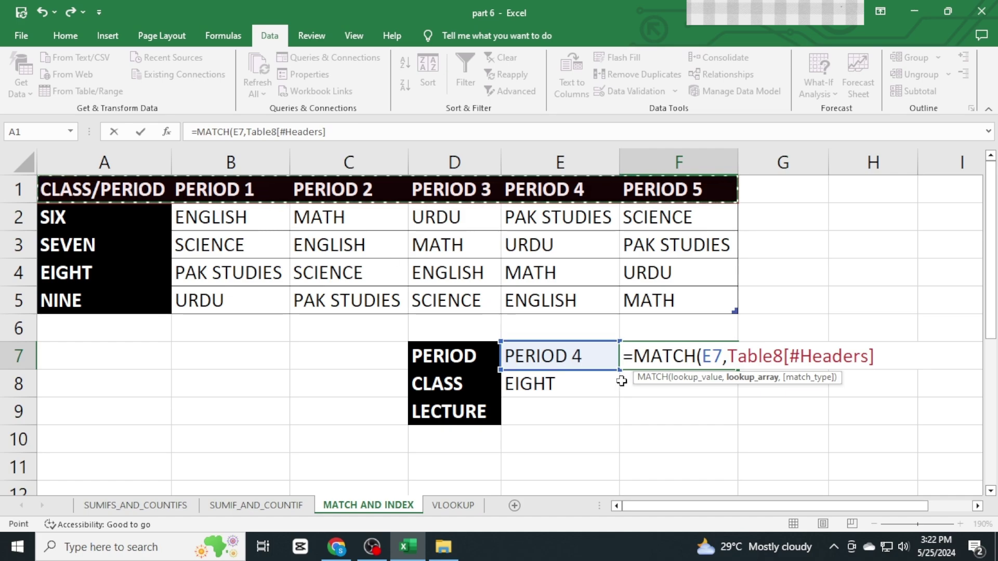
type(",")
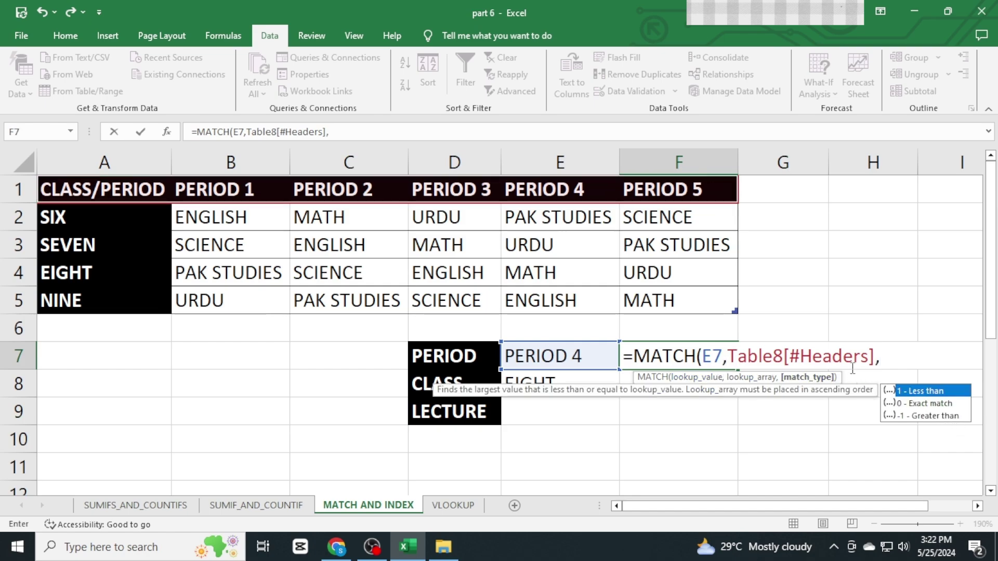
type("0")
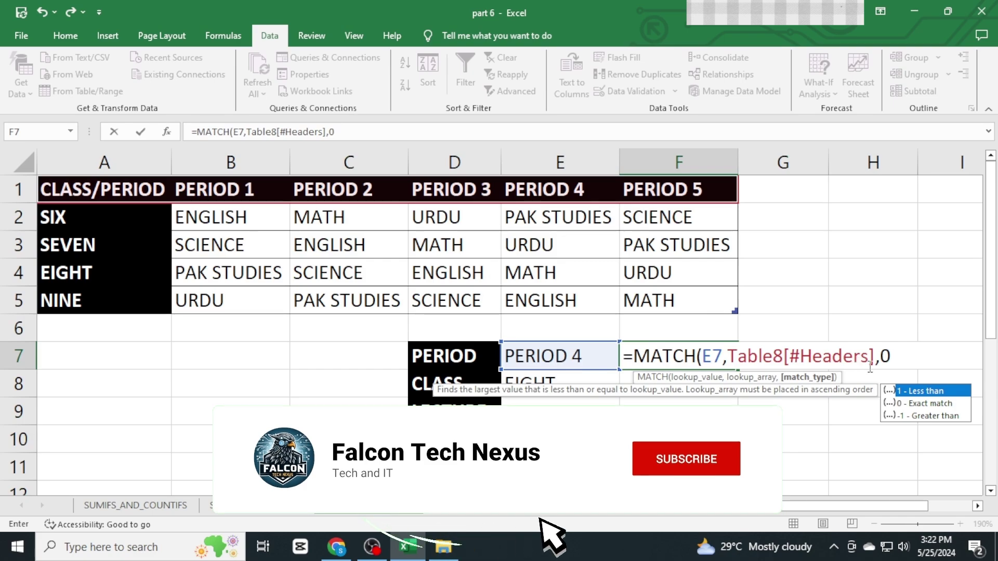
key("Return")
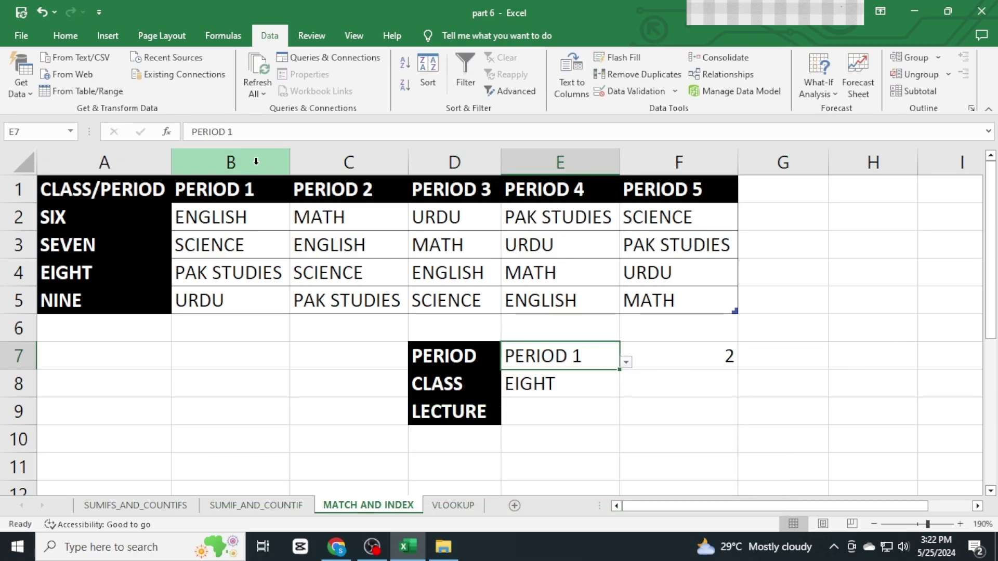
- Choose PERIOD 3 from the period list in E7 and check the options of the class list in E8
left_click(626, 363)
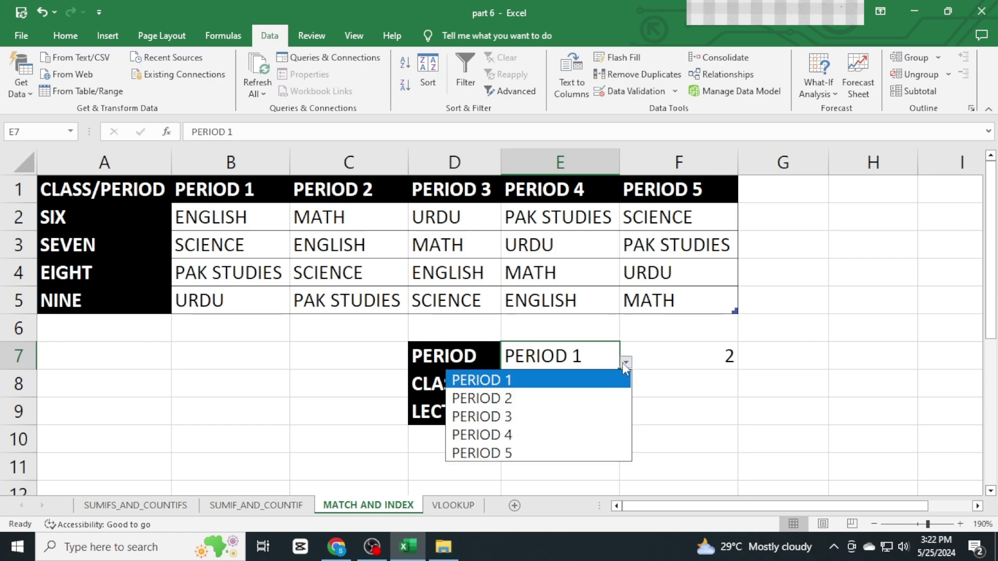
left_click(541, 416)
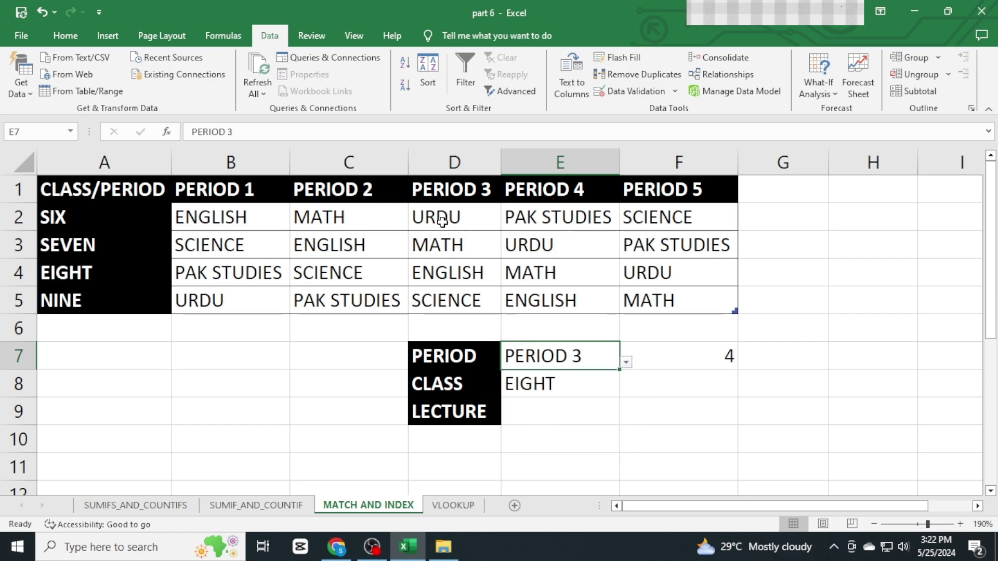
left_click(573, 416)
left_click(562, 393)
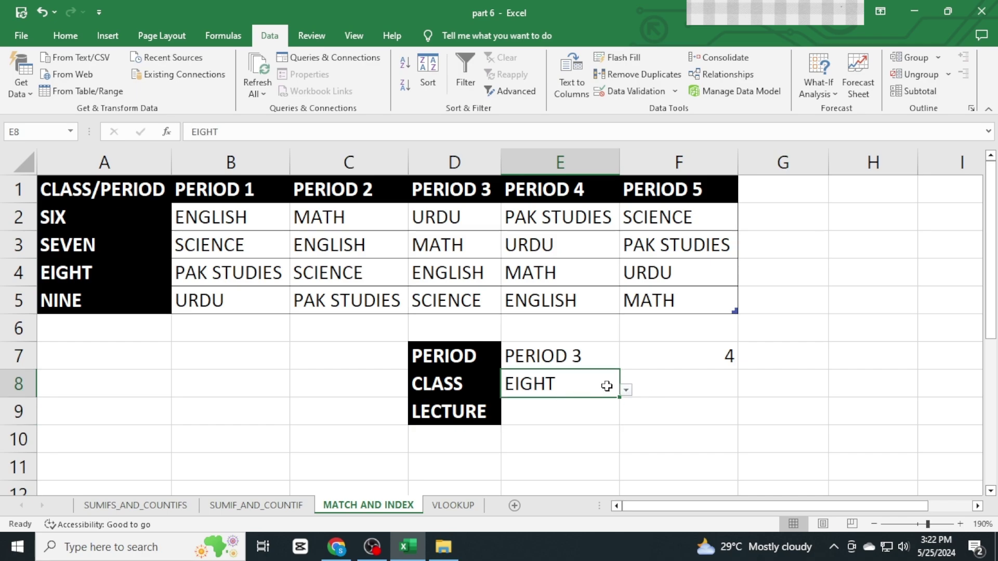
left_click(626, 391)
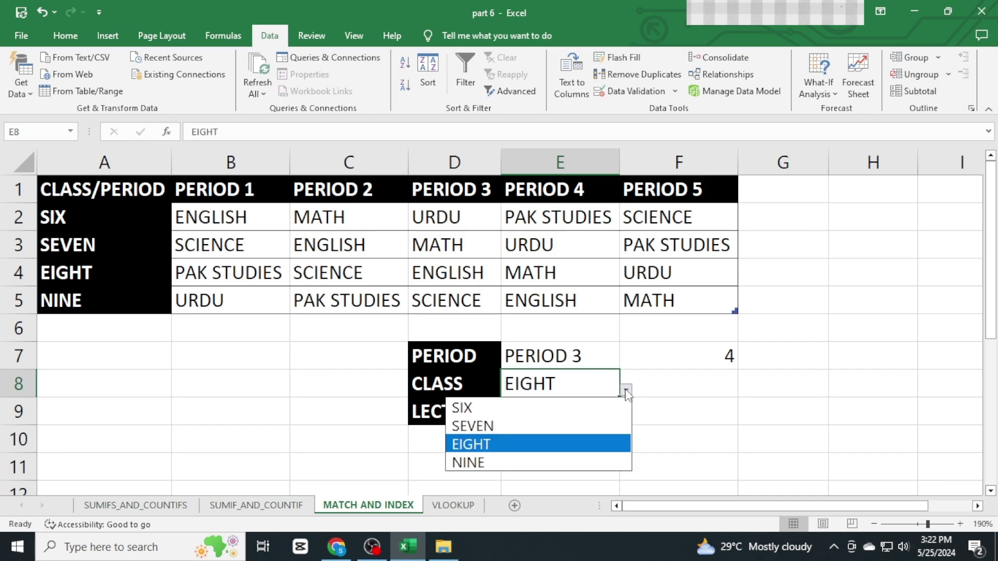
- In F8, enter an exact-match formula finding the E8 class in the whole first column including its header: =MATCH(E8,Table8[[#All],[CLASS/PERIOD]],0)
left_click(668, 383)
type("=")
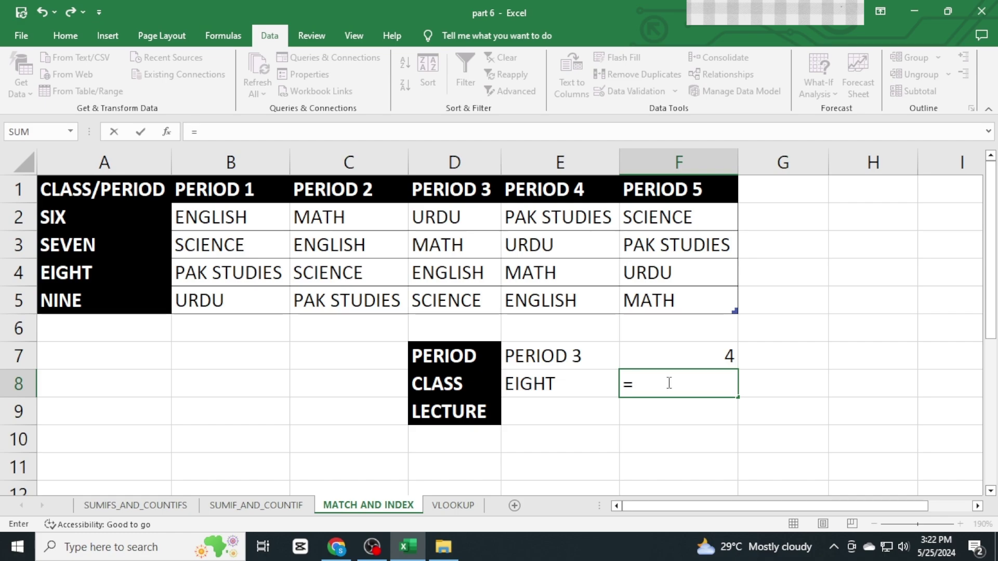
type("MATCJ")
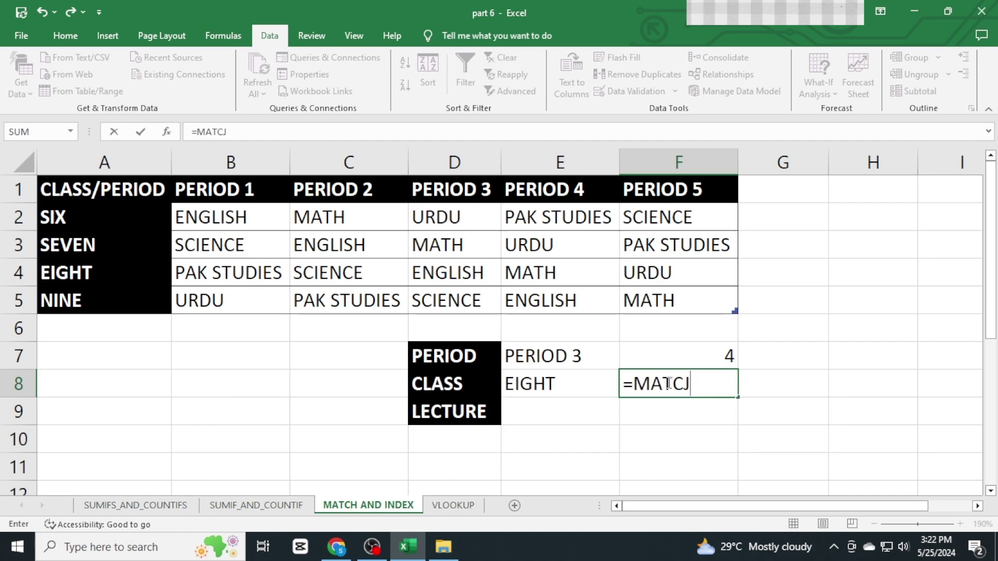
key("BackSpace")
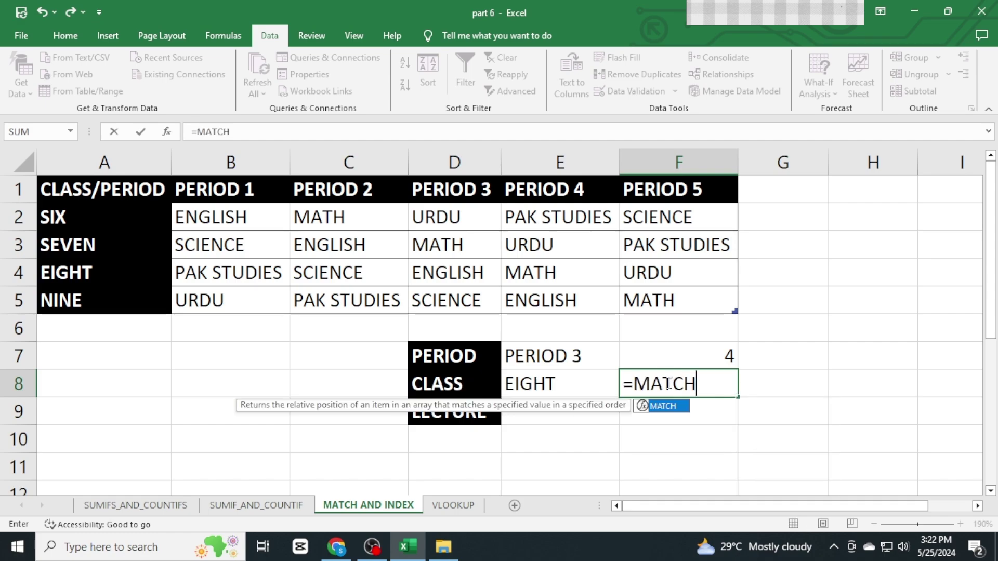
type("H(")
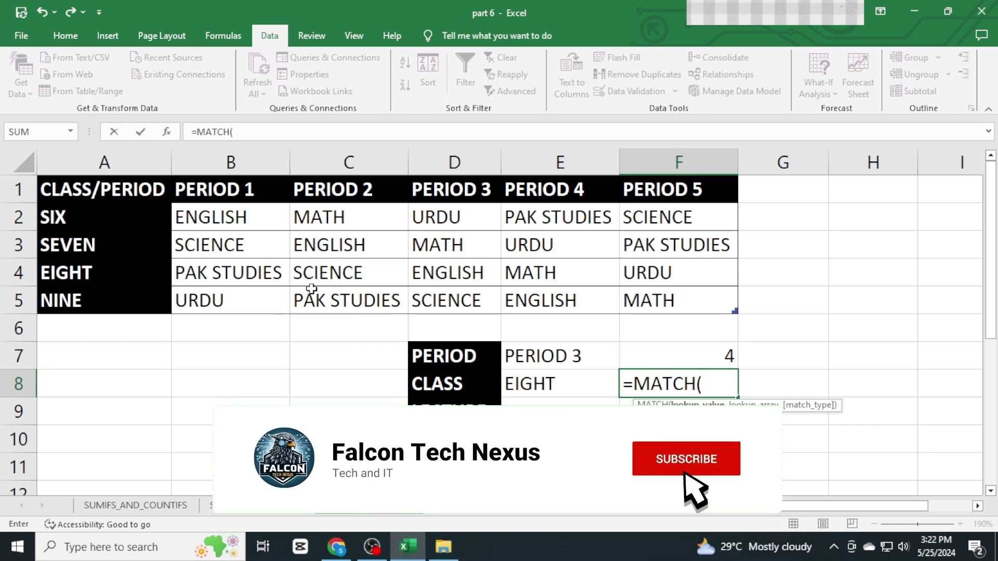
left_click(560, 378)
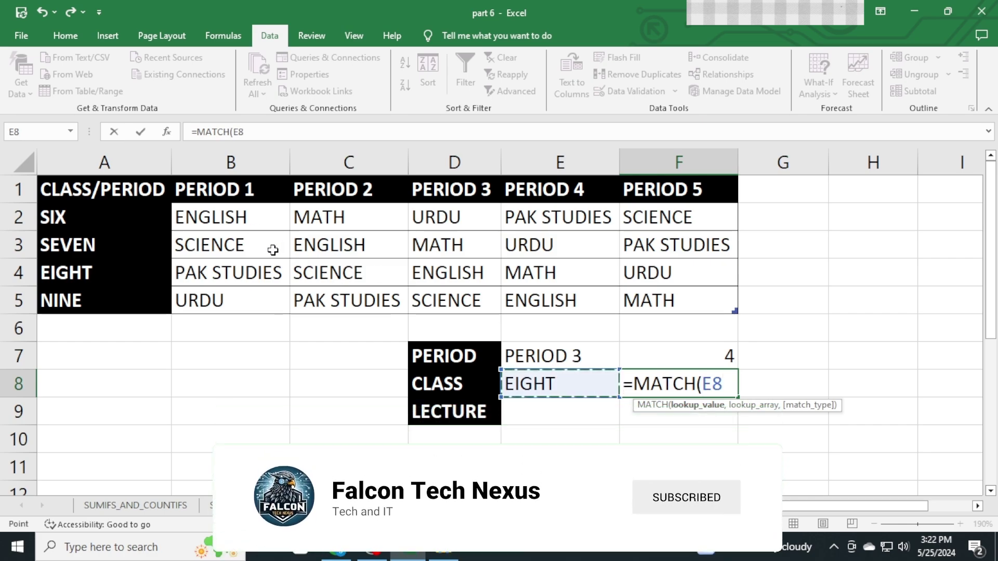
type(",")
left_click_drag(140, 210, 135, 296)
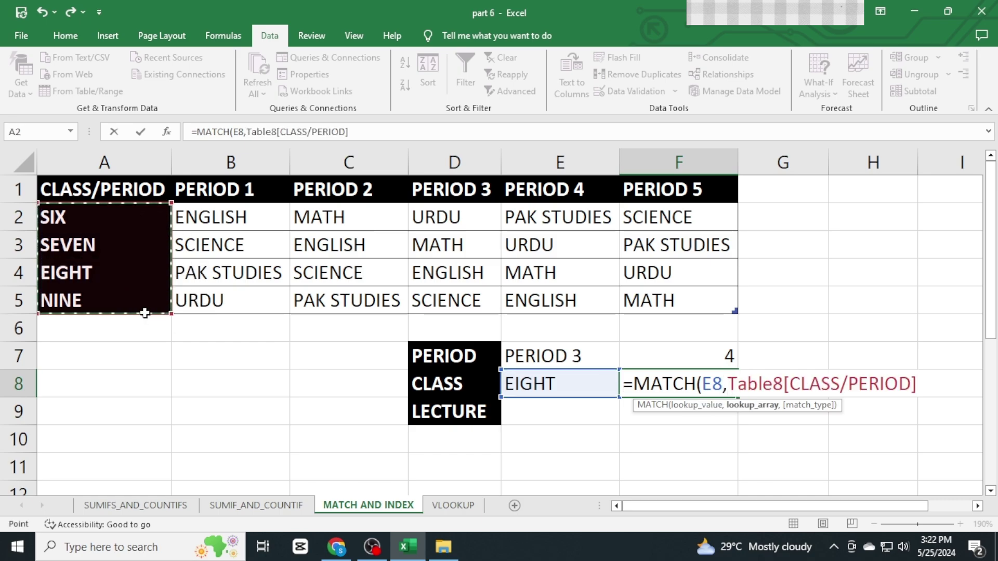
type(",")
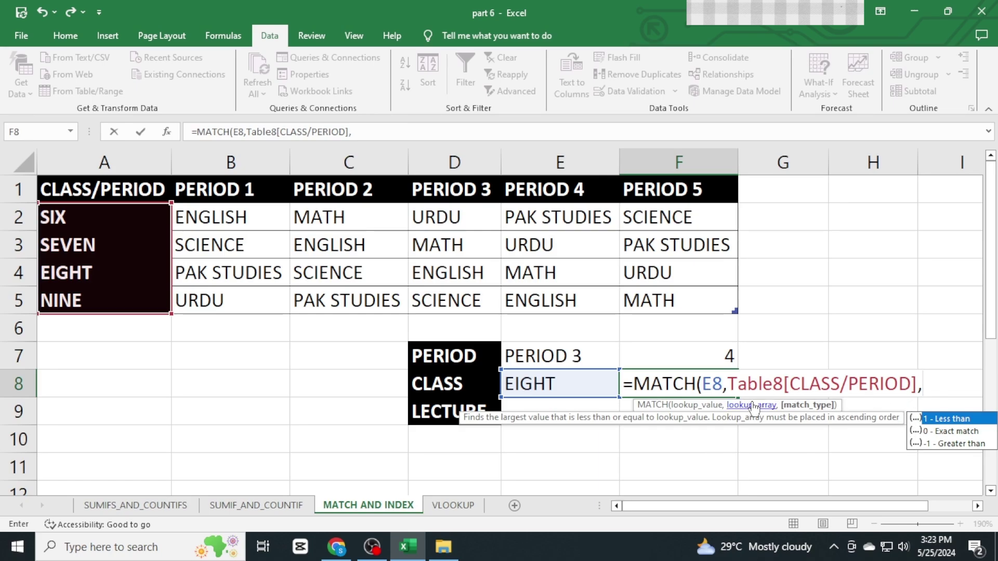
type("0")
key("ctrl+Return")
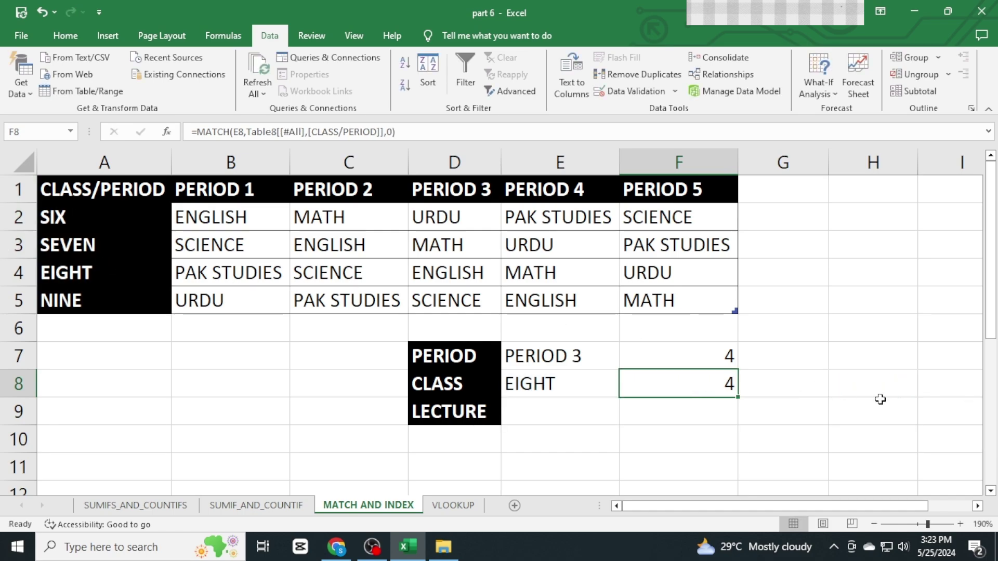
- In the LECTURE cell E9, enter an INDEX formula over the whole timetable with F8 as row and F7 as column: =INDEX(Table8[#All],F8,F7)
left_click(610, 419)
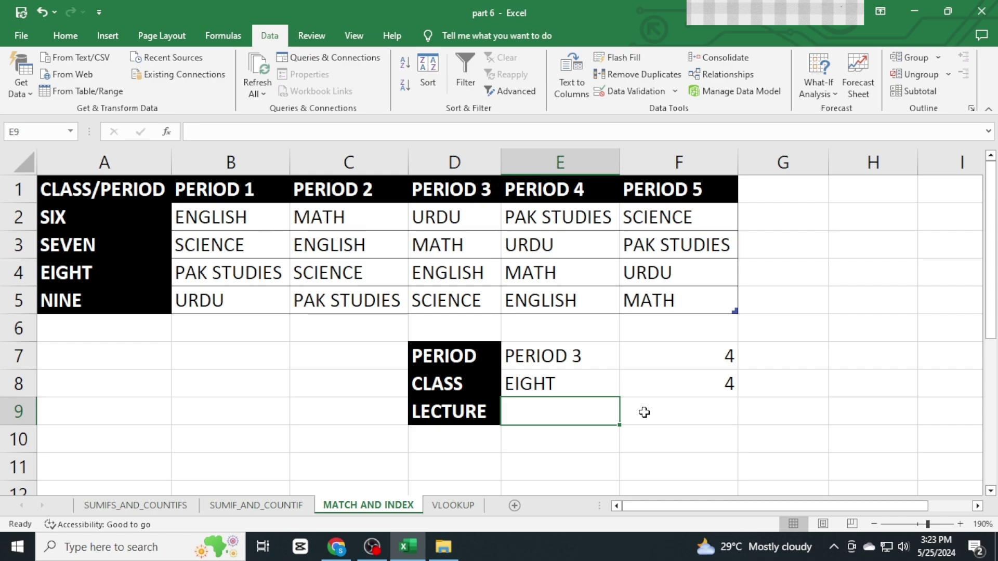
type("=")
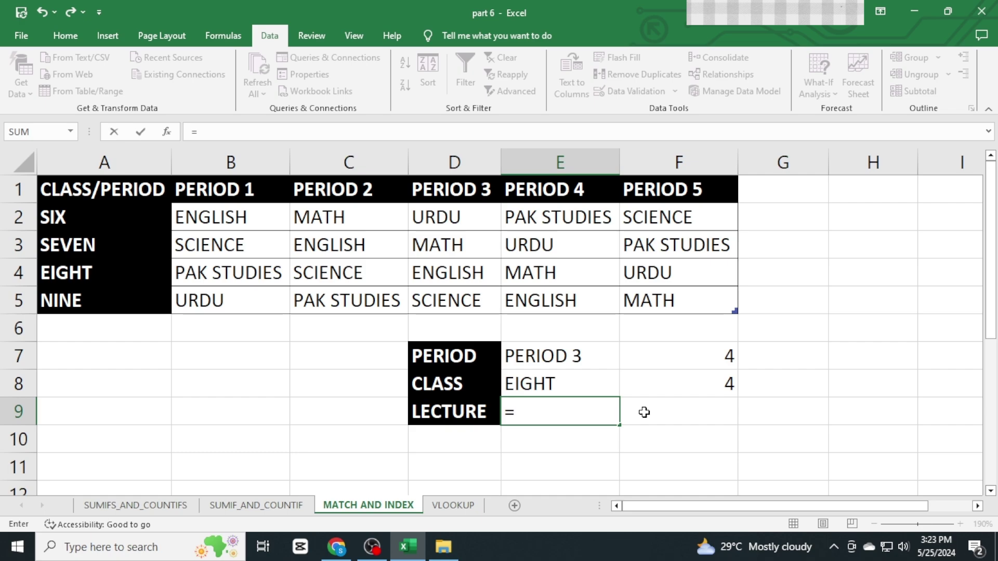
type("INDE")
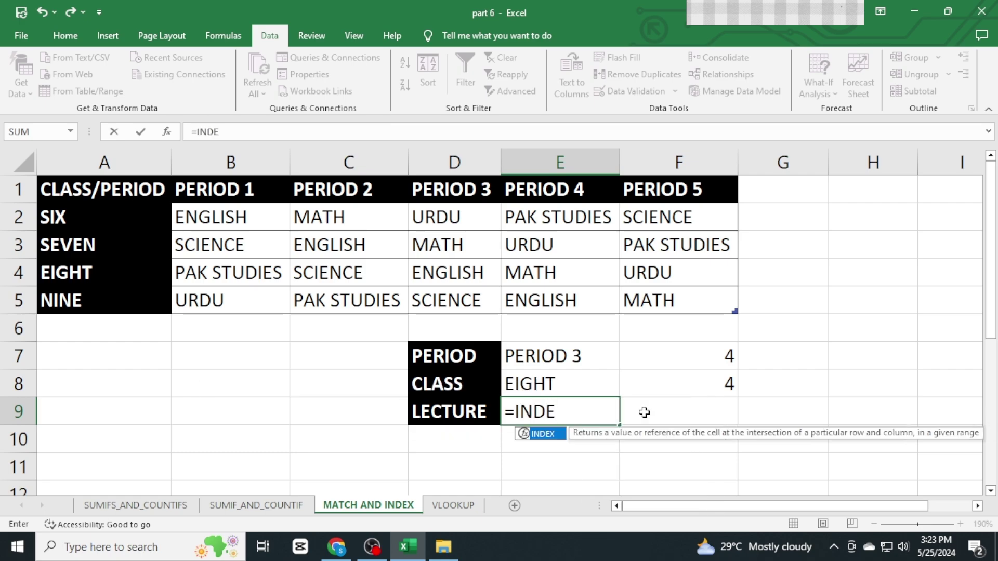
type("X(")
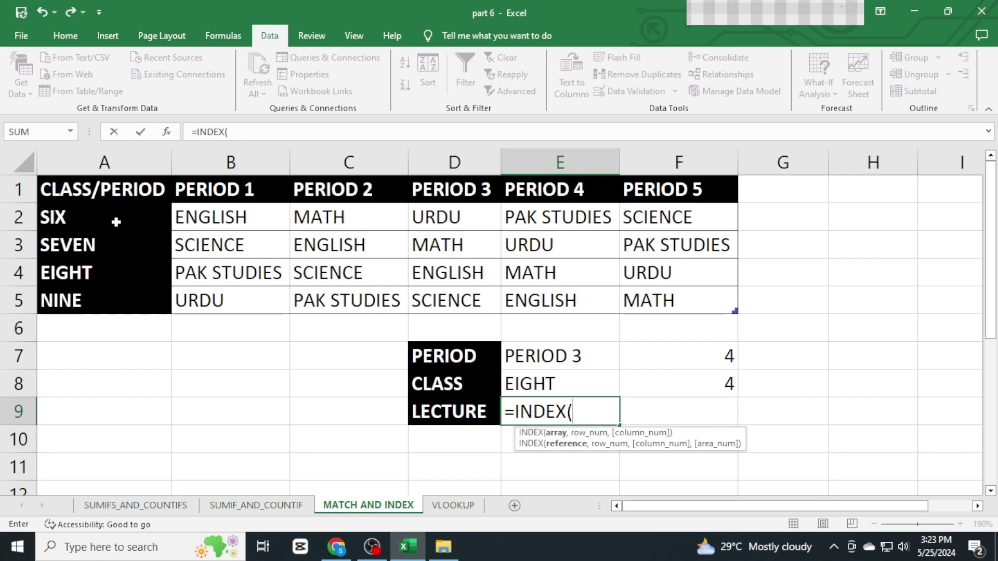
left_click_drag(97, 190, 687, 308)
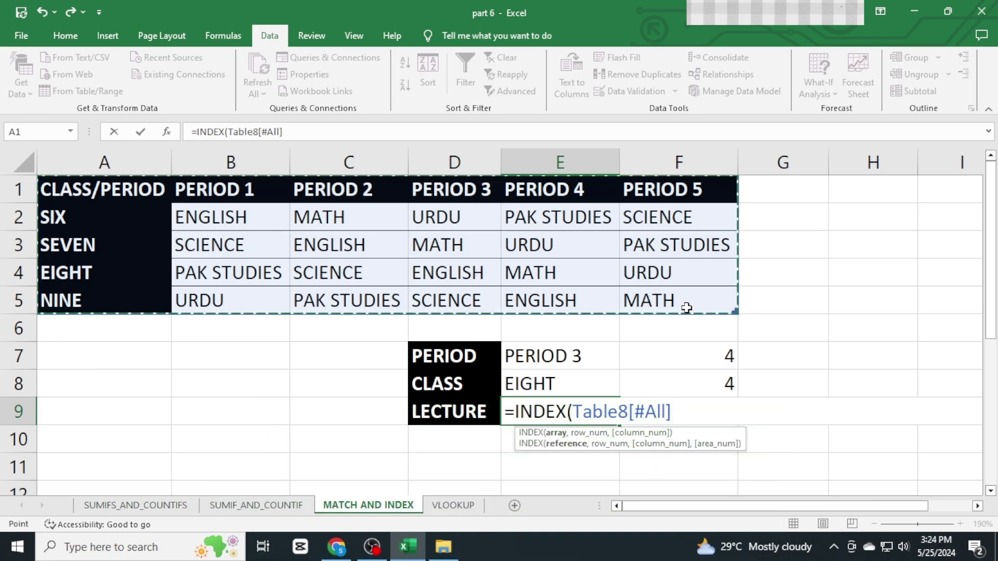
type(",")
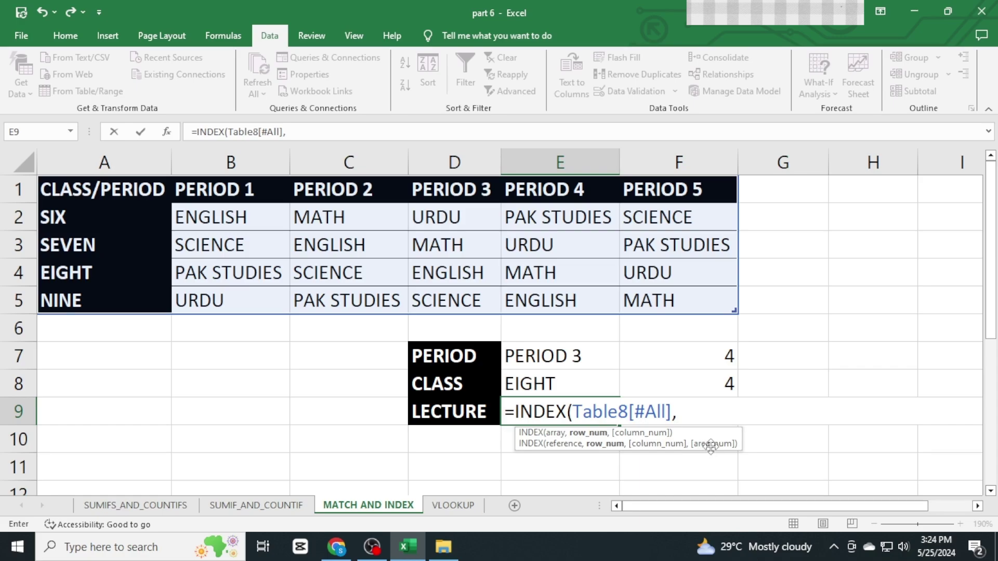
left_click(715, 358)
left_click(674, 389)
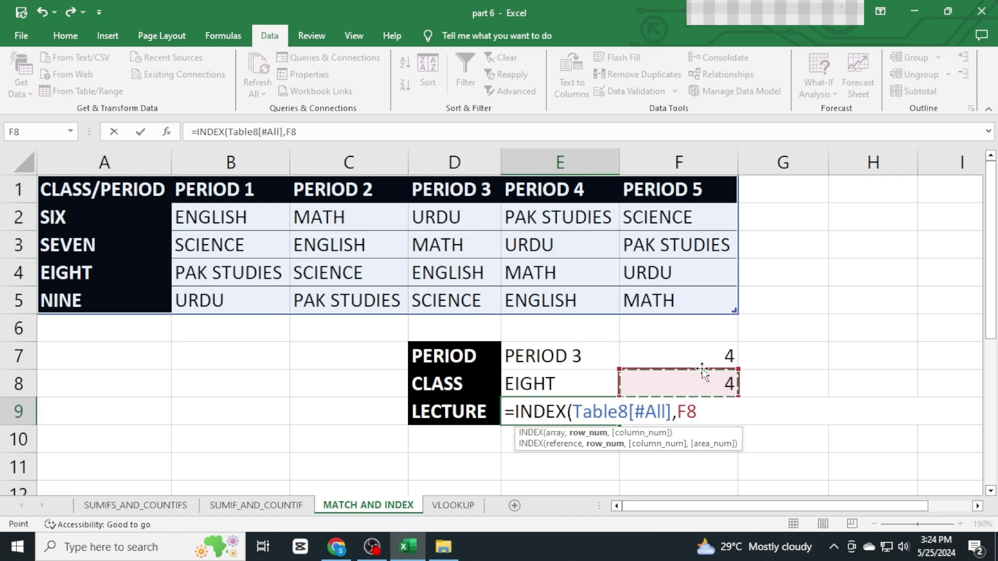
type(",")
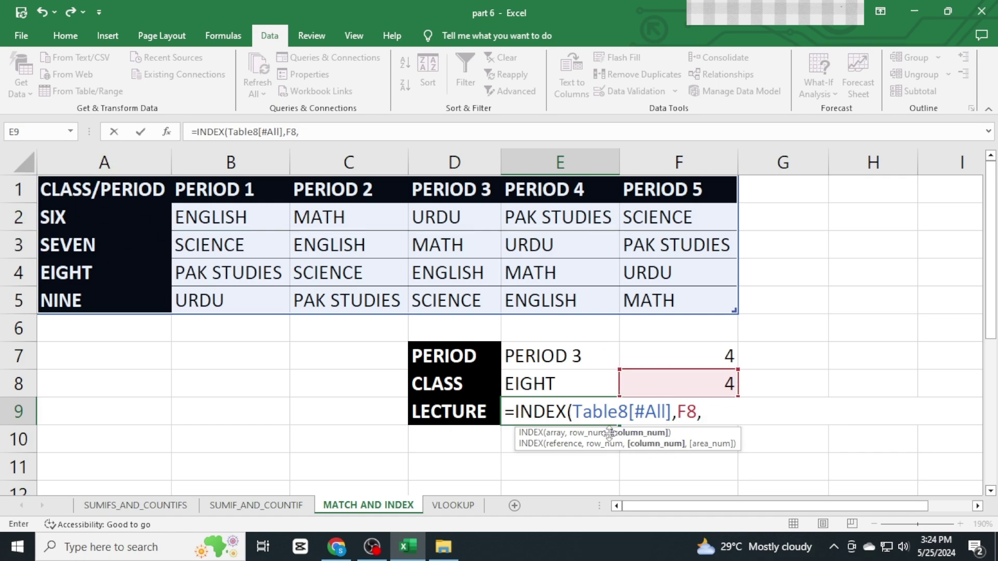
left_click(694, 353)
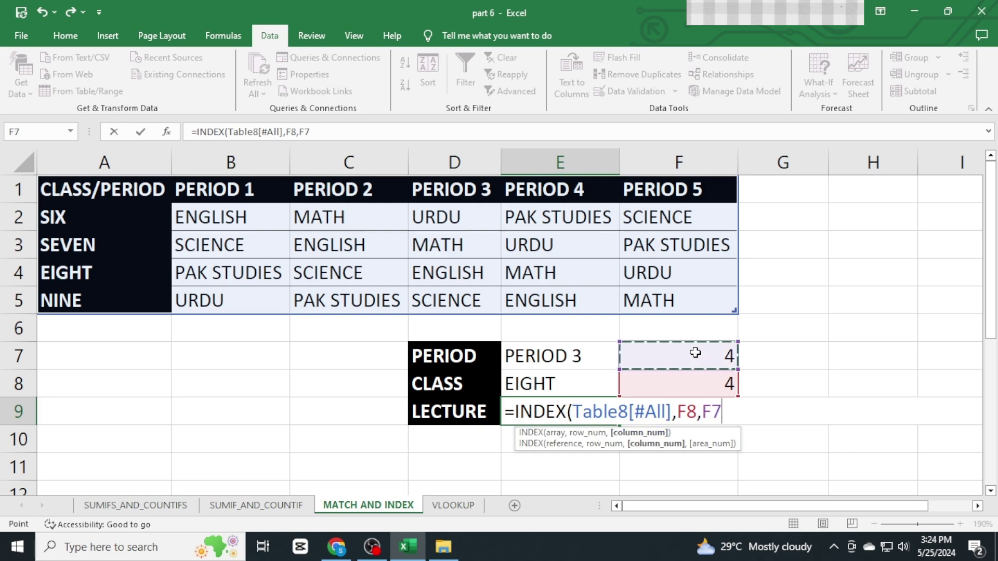
key("Return")
- Test the lecture lookup with PERIOD 1 by choosing SIX, SEVEN and finally EIGHT from the class list in E8
left_click(594, 417)
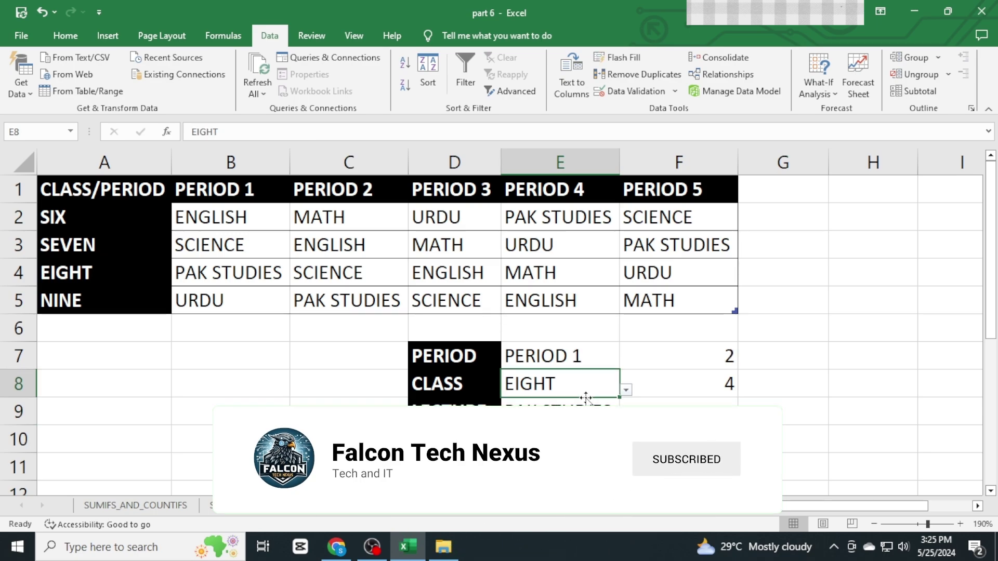
left_click(519, 400)
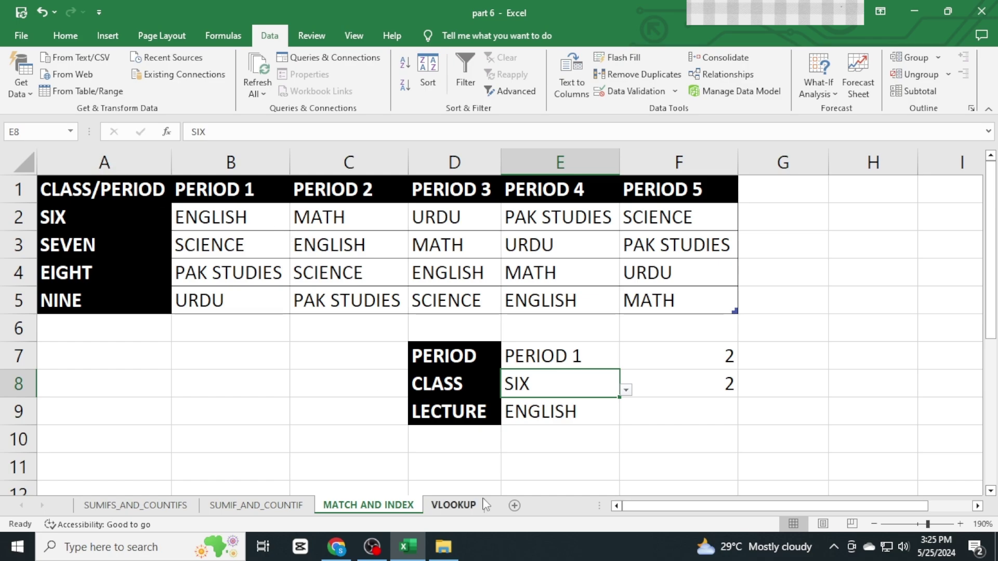
left_click(627, 390)
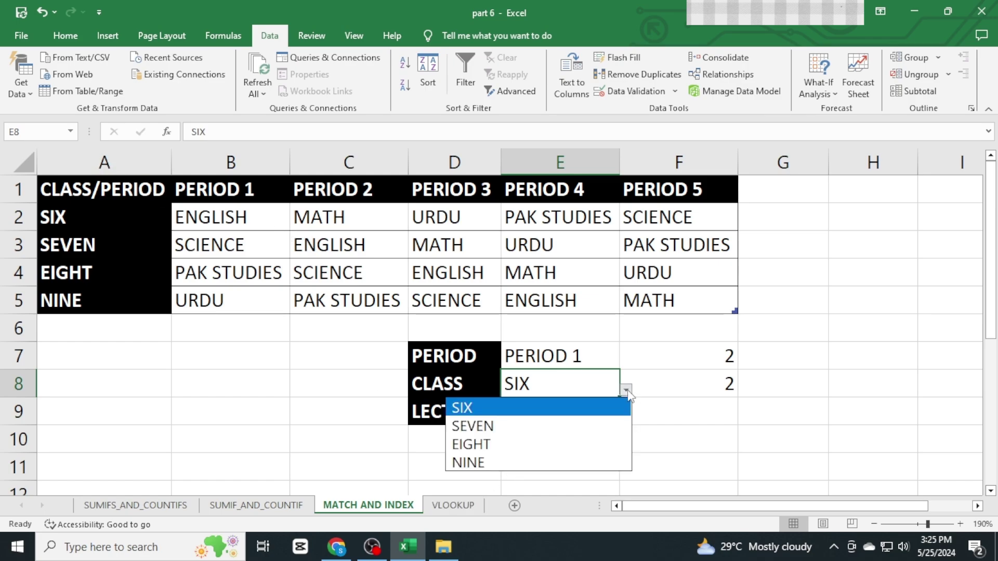
left_click(539, 427)
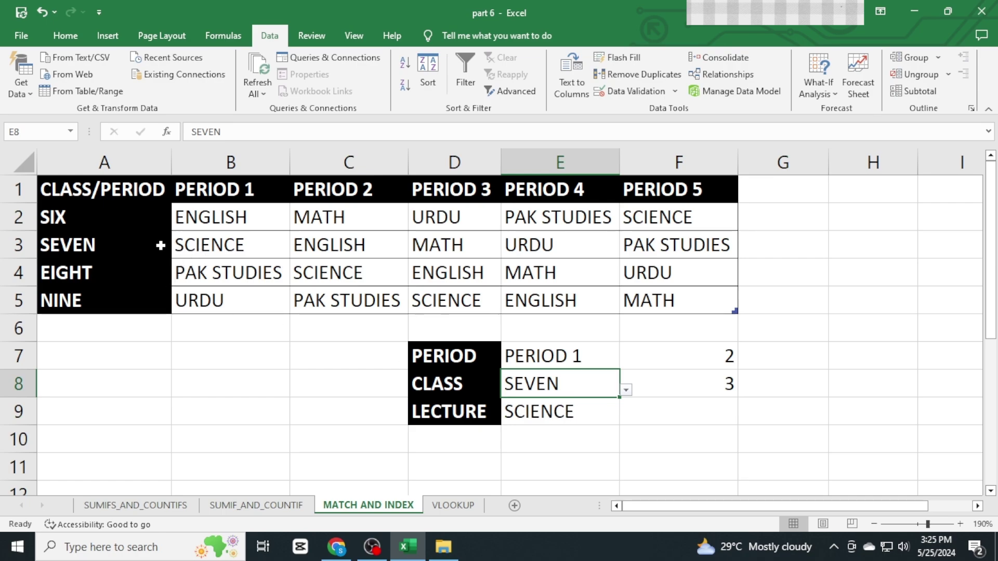
left_click(626, 390)
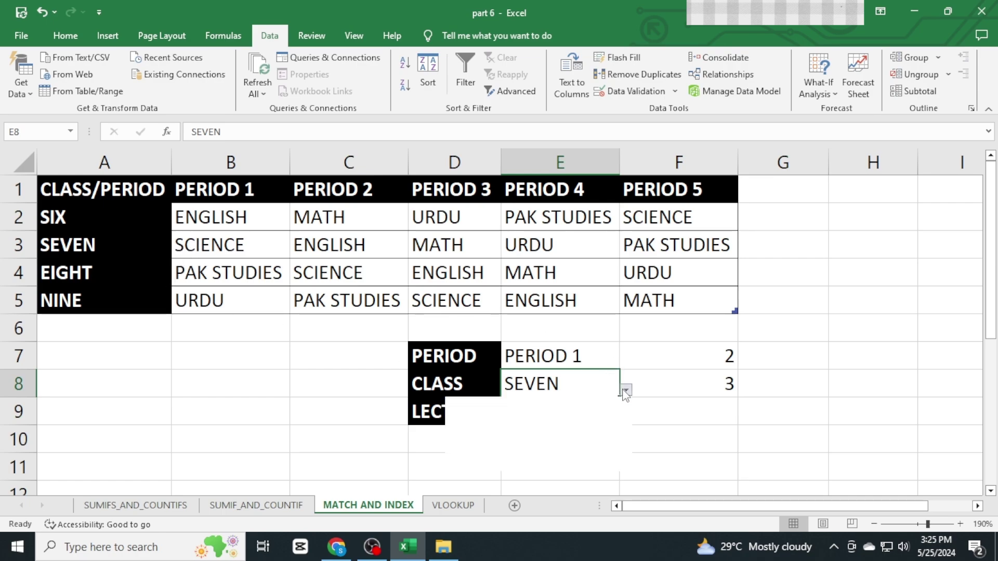
left_click(569, 445)
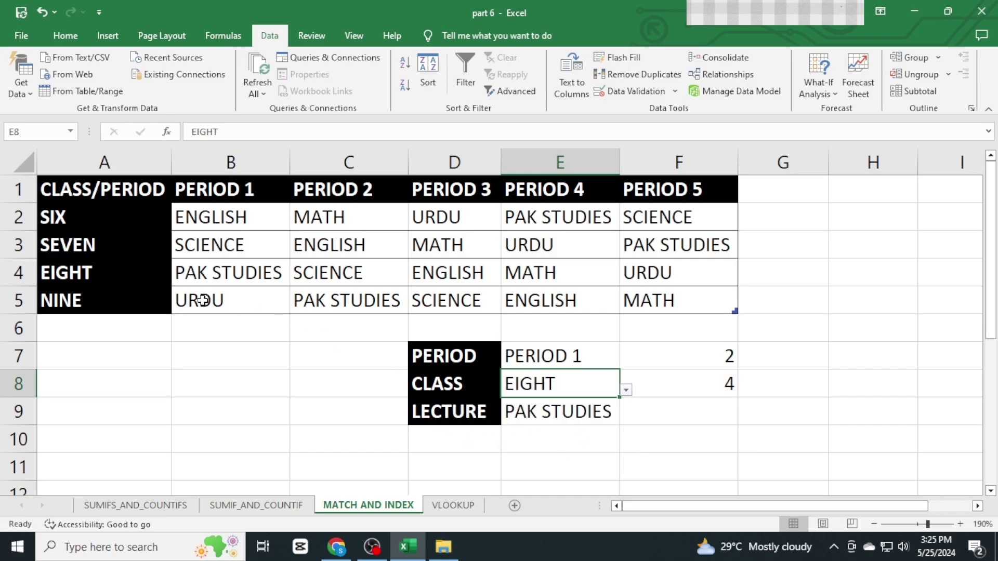
- Test the lecture lookup with class NINE in E8, choosing PERIOD 5 and another period from the list in E7
left_click(626, 390)
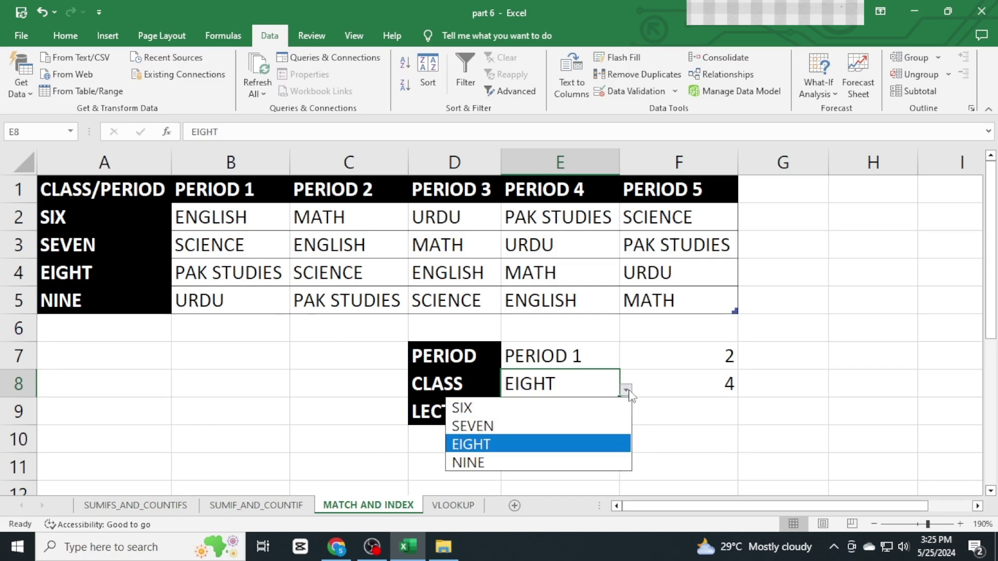
left_click(543, 447)
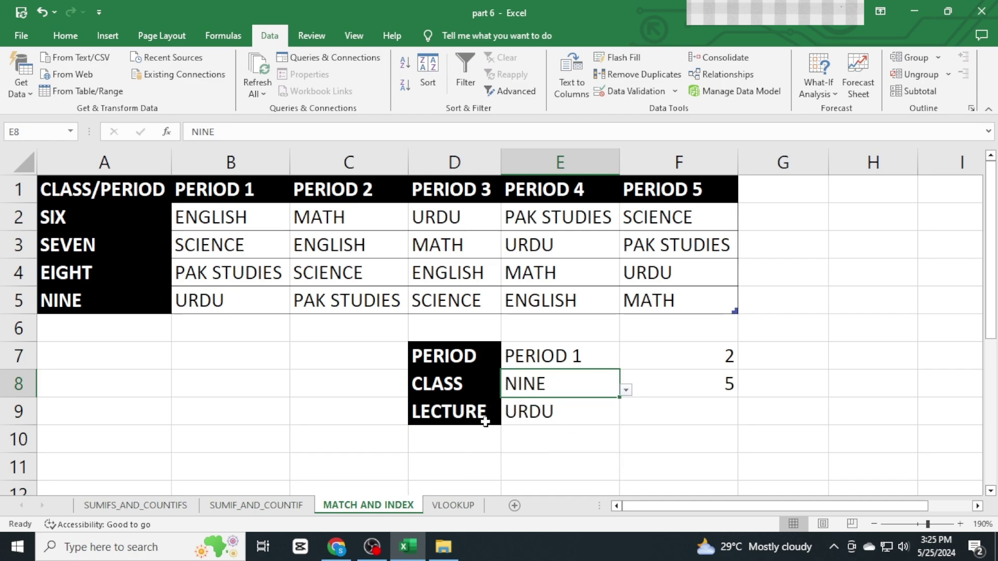
left_click(610, 363)
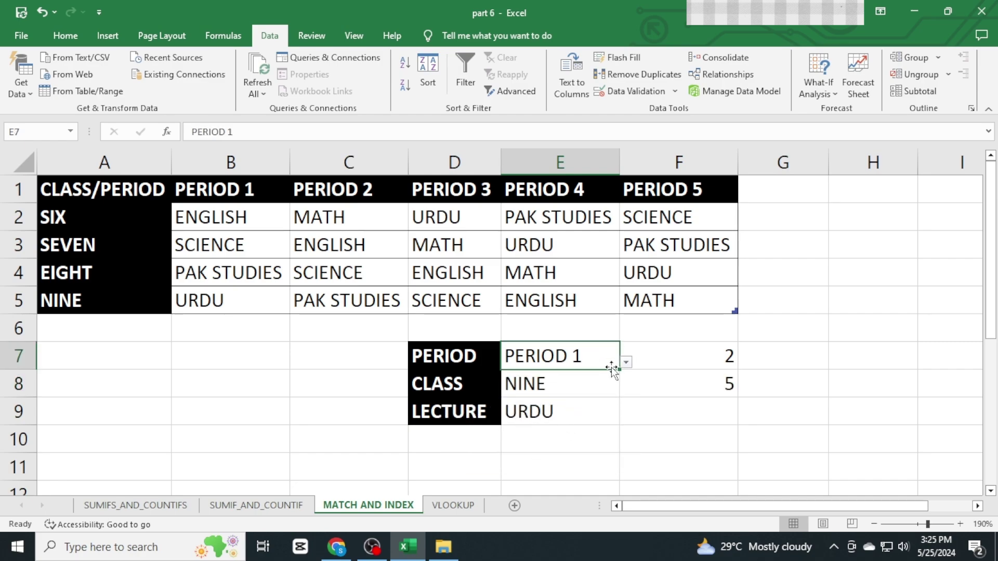
left_click(630, 366)
left_click(616, 363)
left_click(626, 363)
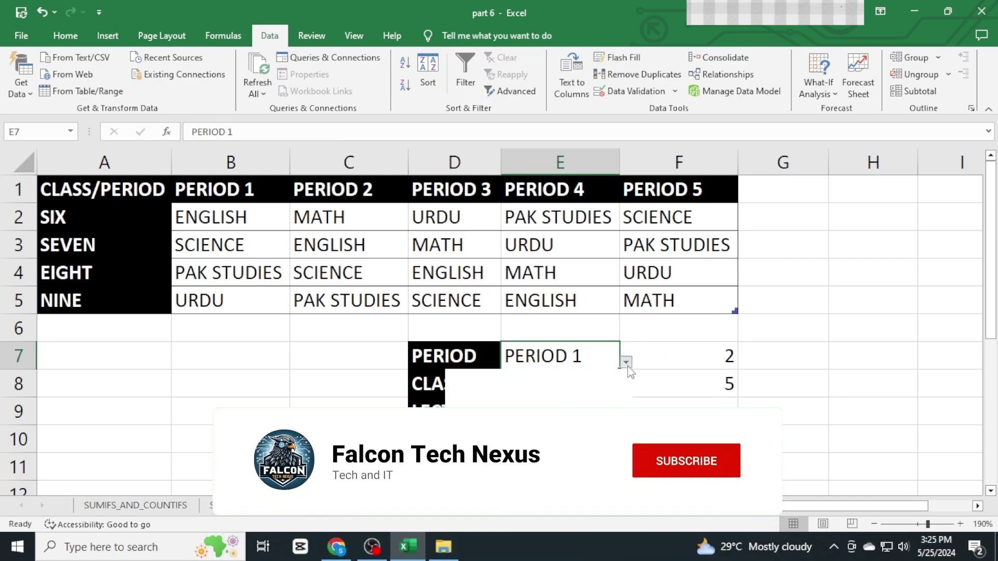
left_click(572, 437)
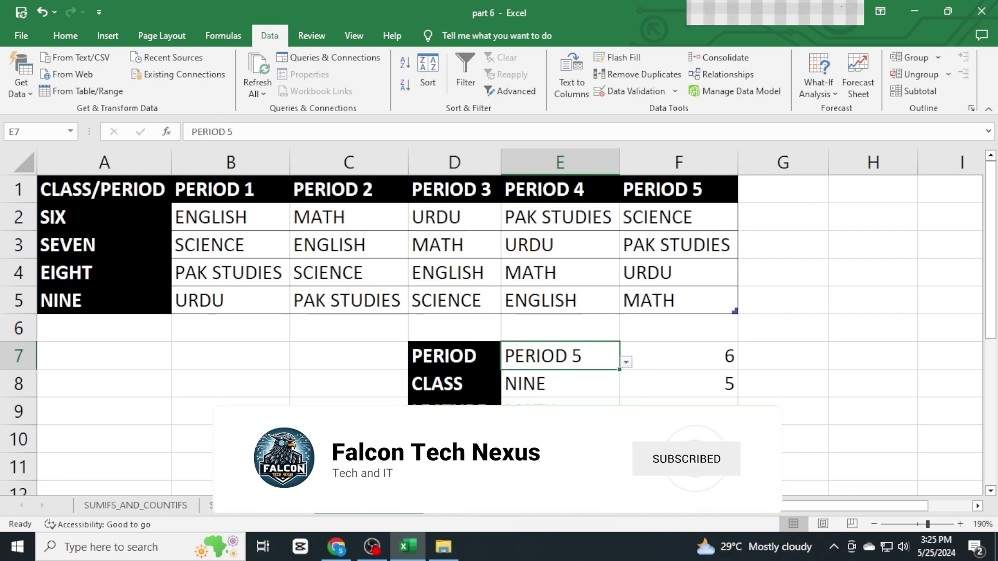
left_click(627, 364)
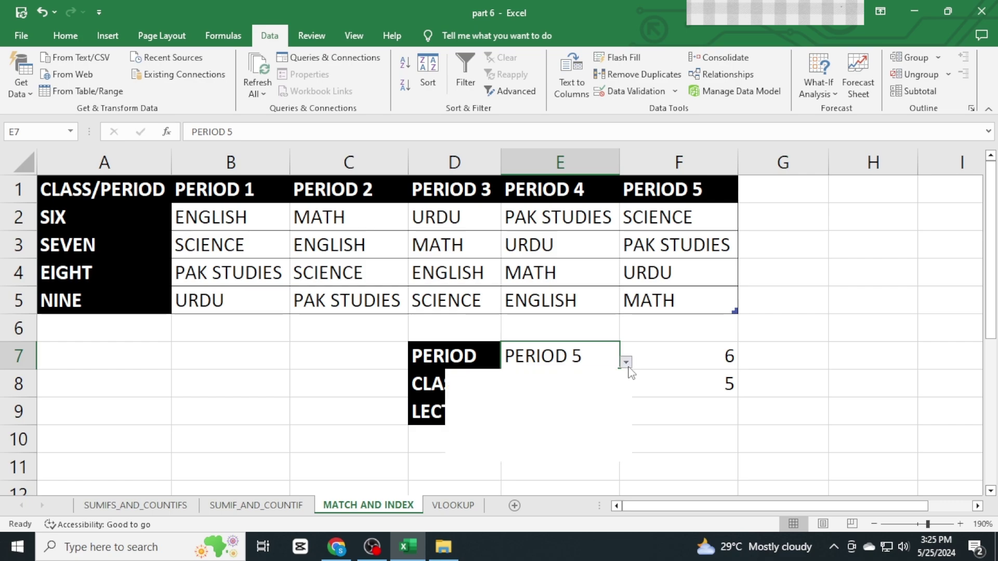
left_click(572, 419)
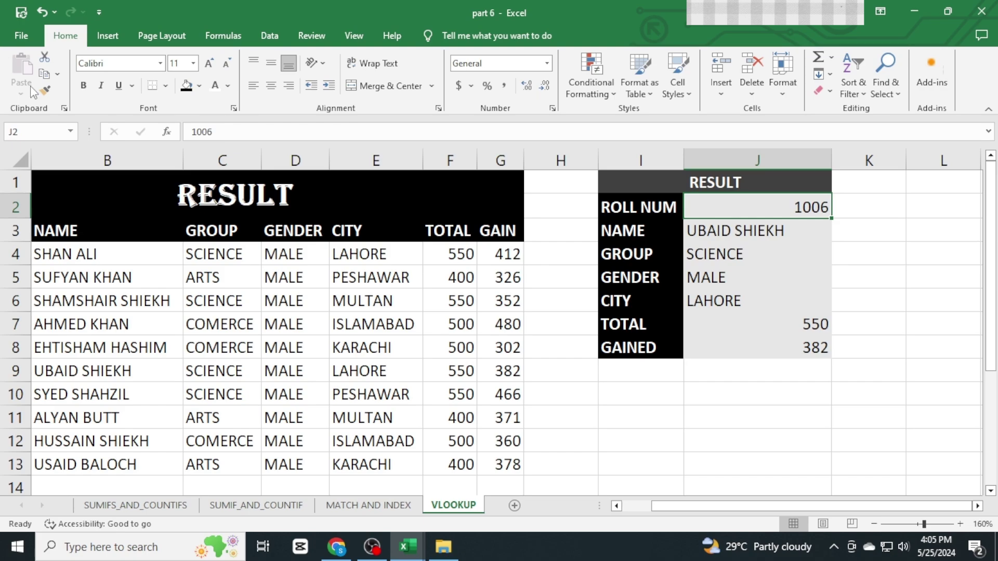
left_click_drag(741, 512, 711, 509)
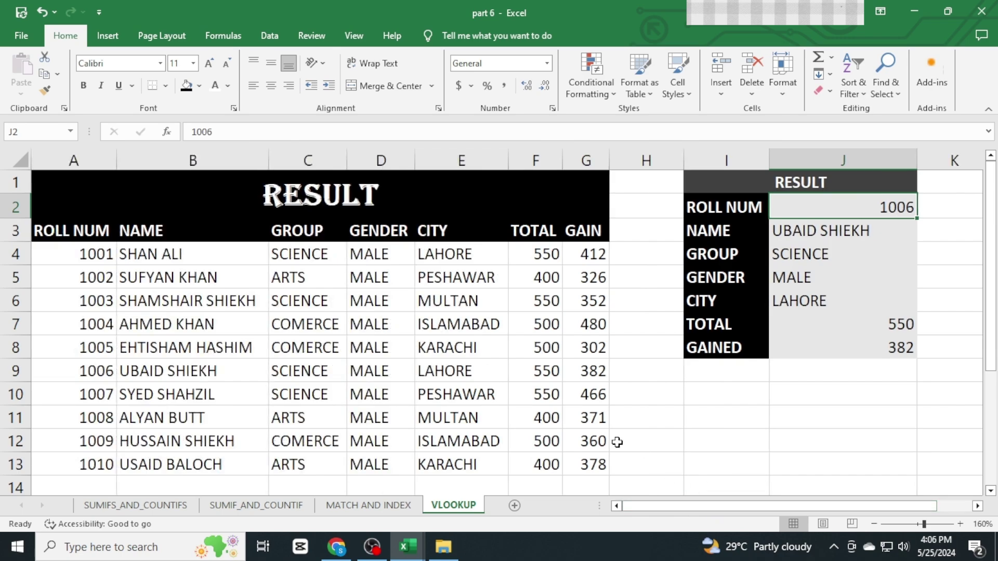
left_click(935, 229)
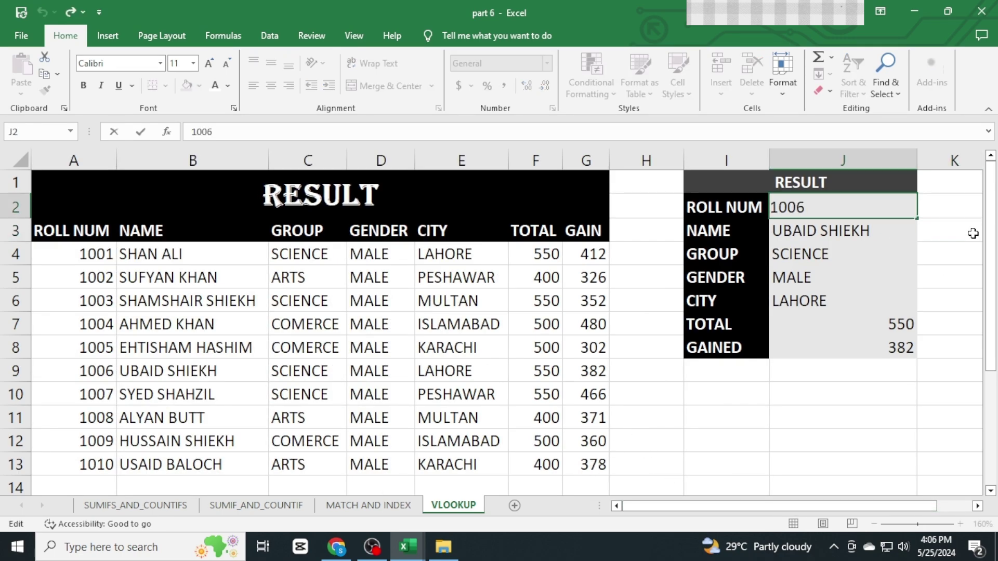
left_click(974, 234)
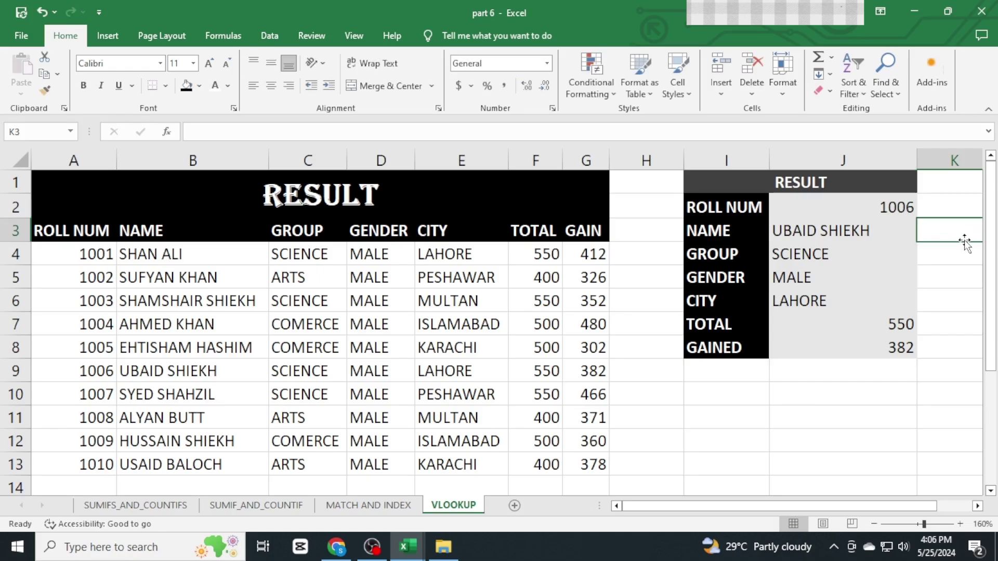
left_click(887, 205)
double_click(861, 207)
left_click(797, 207)
left_click_drag(797, 208, 805, 207)
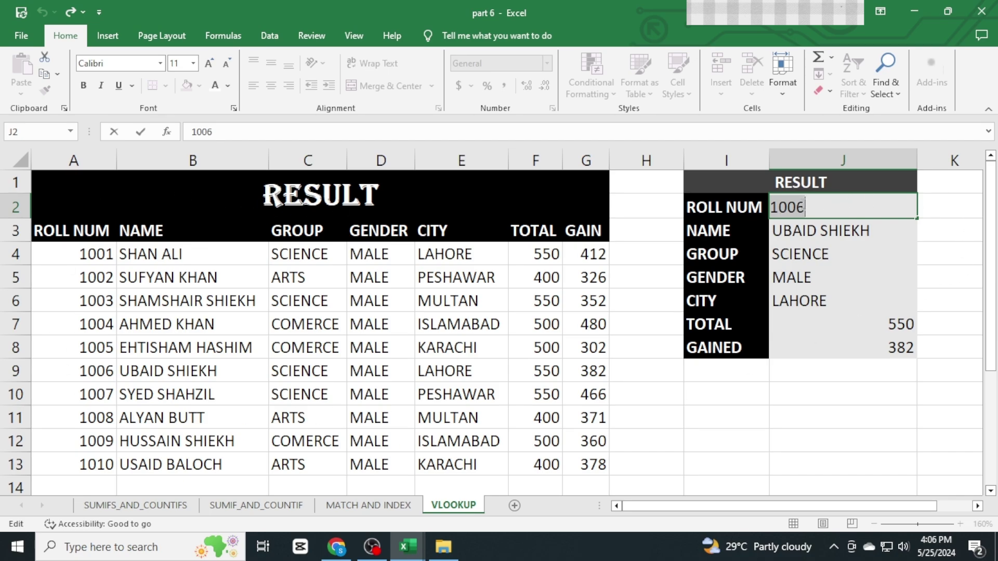
key("Return")
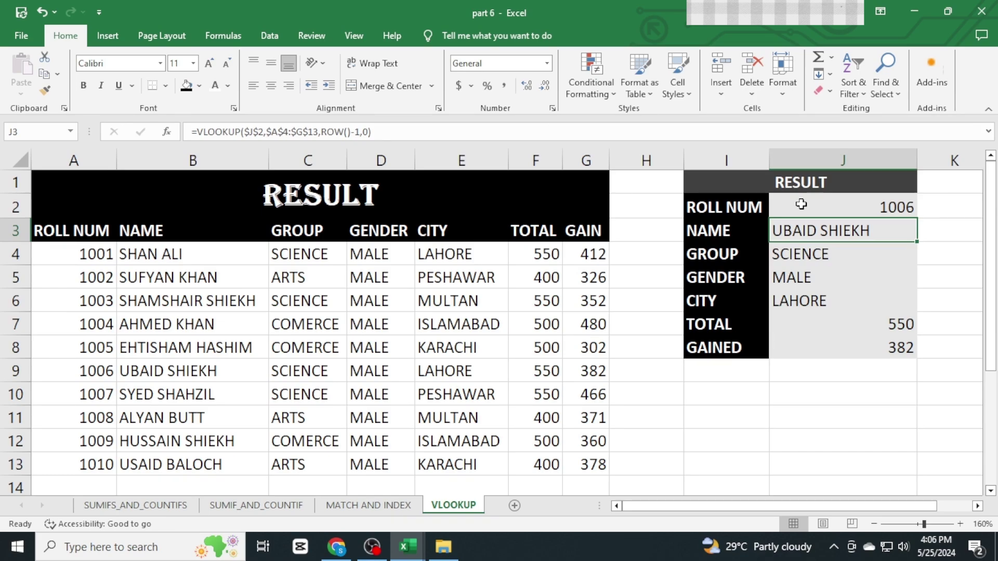
- Test the existing VLOOKUP result card by entering the roll number from table row 4 in the ROLL NUM cell J2
left_click(804, 205)
key("BackSpace")
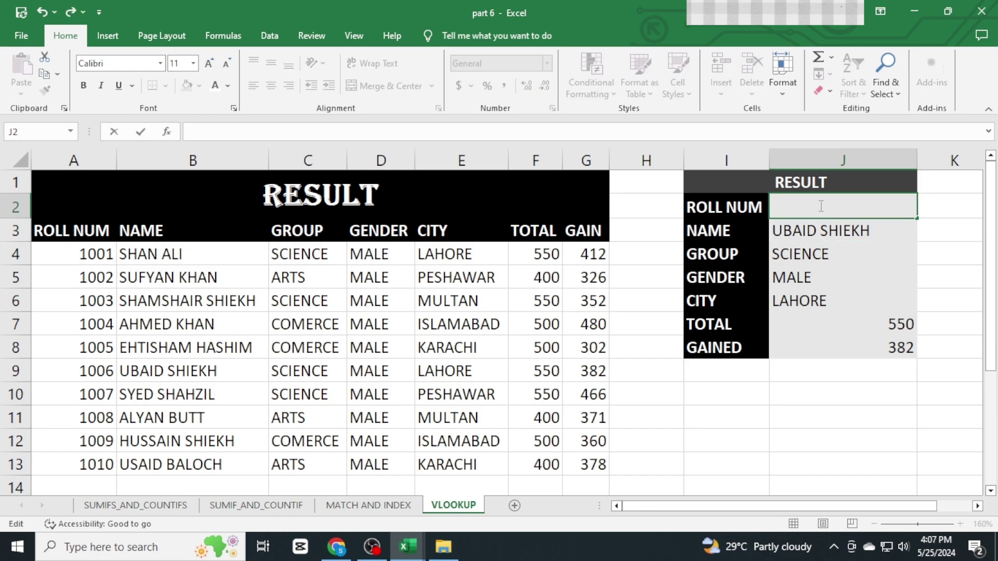
type("1-")
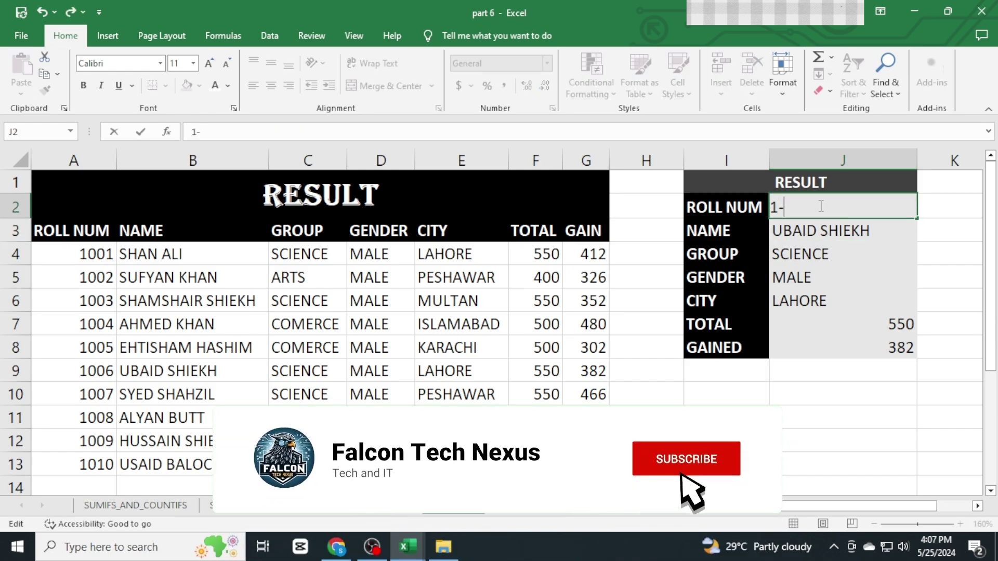
key("BackSpace")
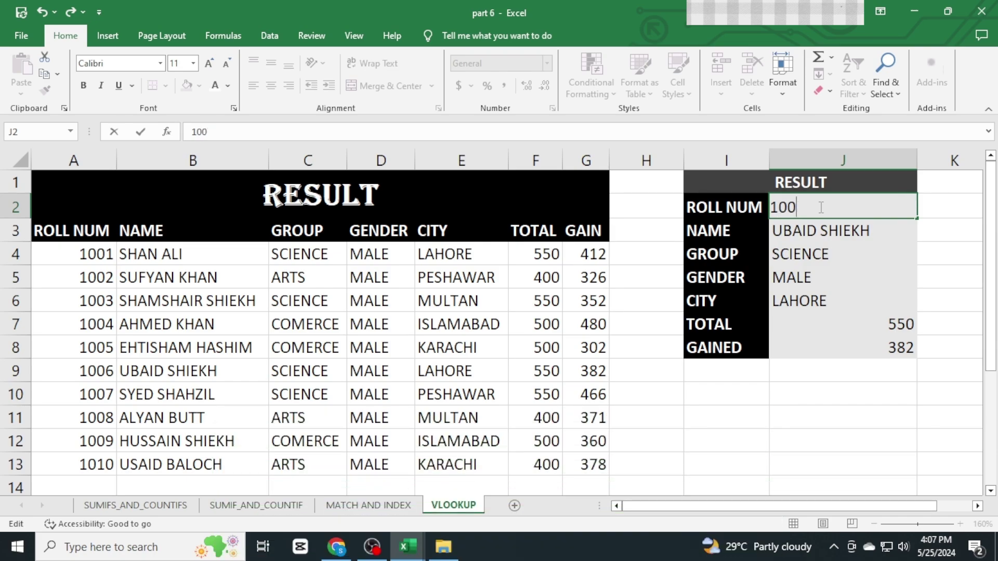
type("001")
key("Return")
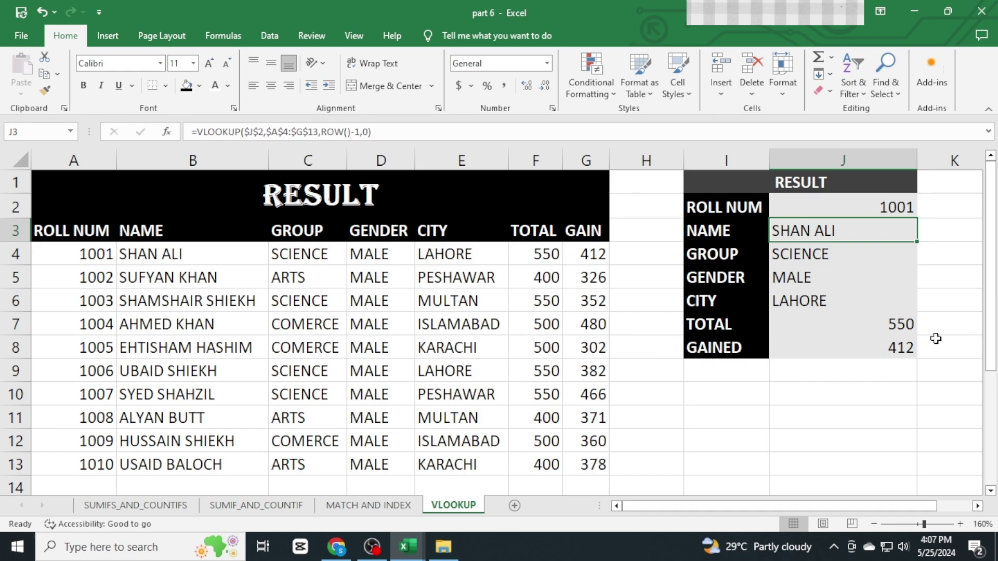
- Delete columns I and J holding the existing result lookup
left_click(853, 209)
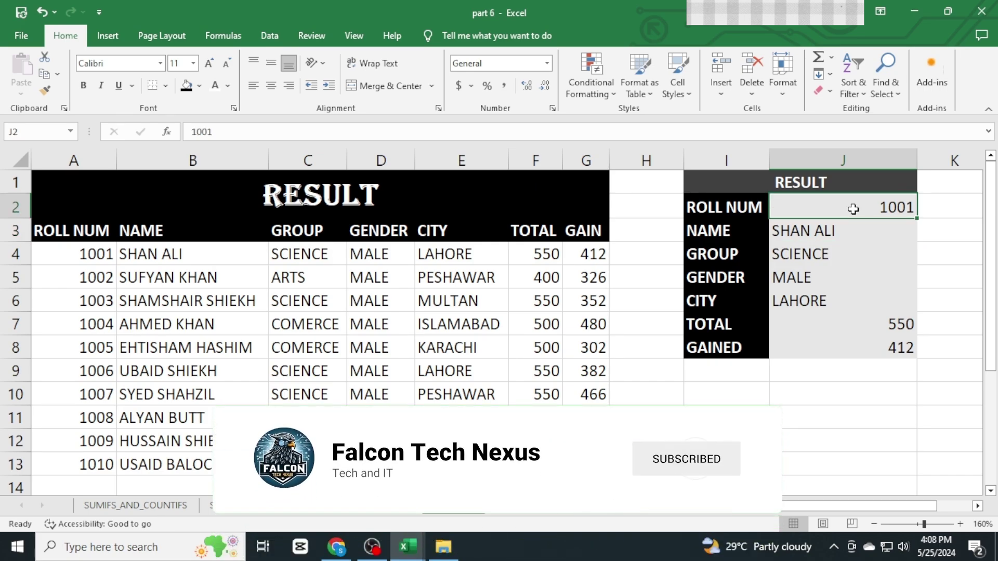
left_click_drag(821, 161, 843, 160)
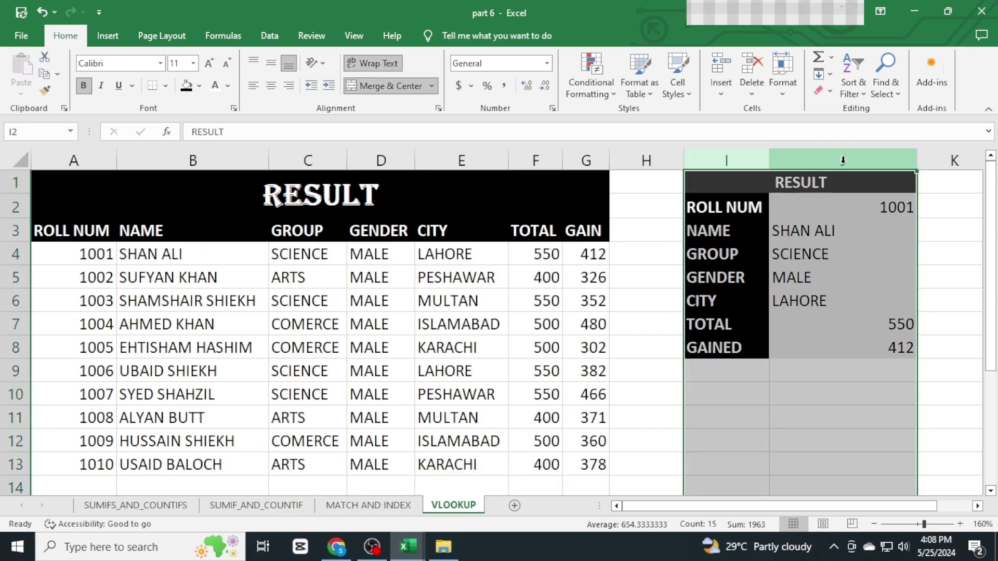
key("ctrl+minus")
- Enter the heading RESULT in I1 and merge and centre it across I1:J1
left_click(750, 185)
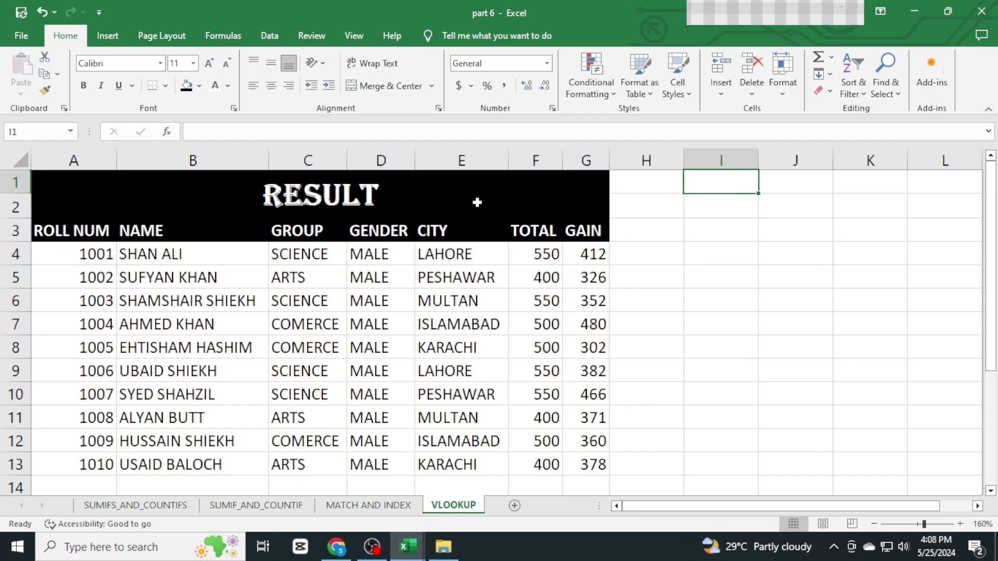
type("RESULT")
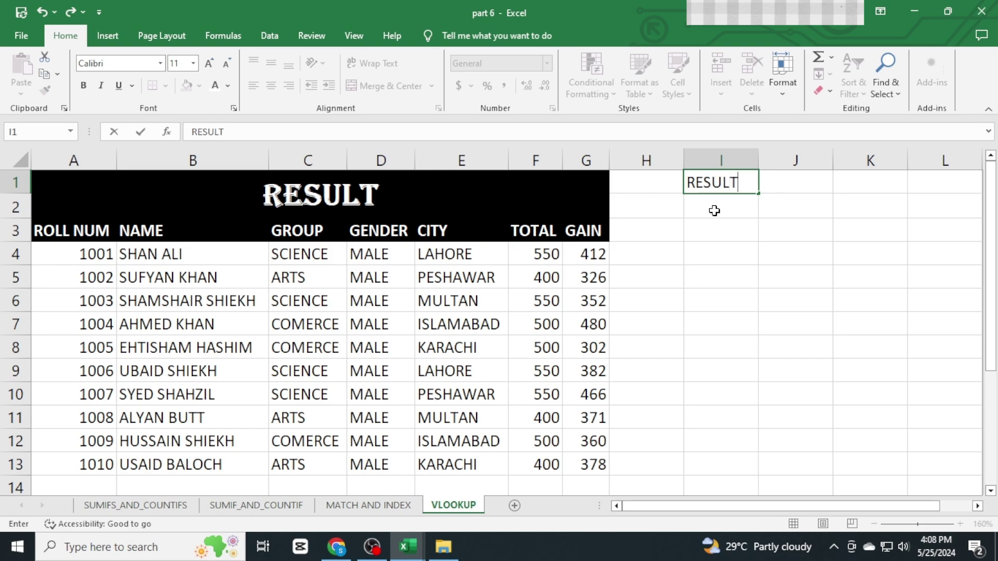
key("Return")
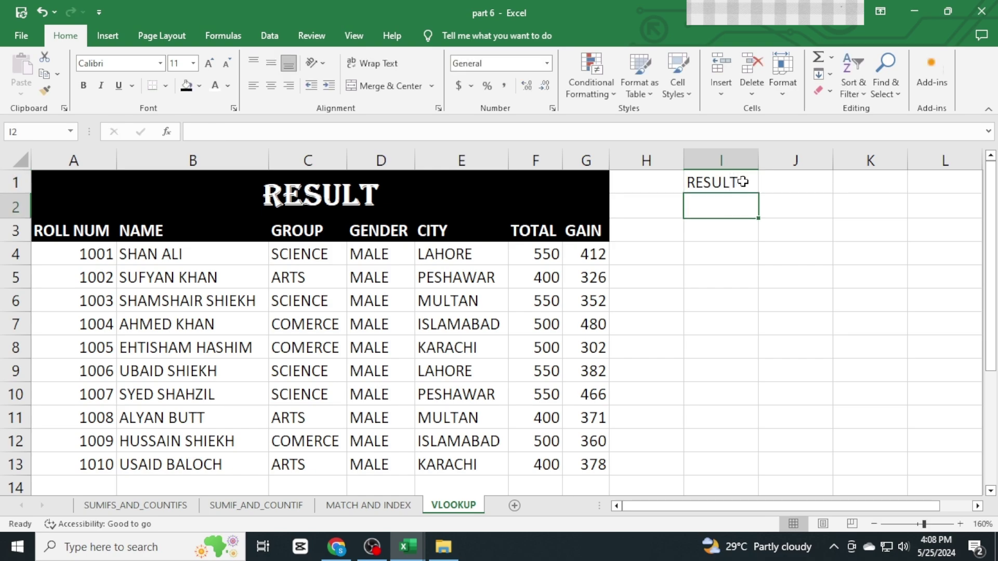
left_click_drag(748, 189, 791, 187)
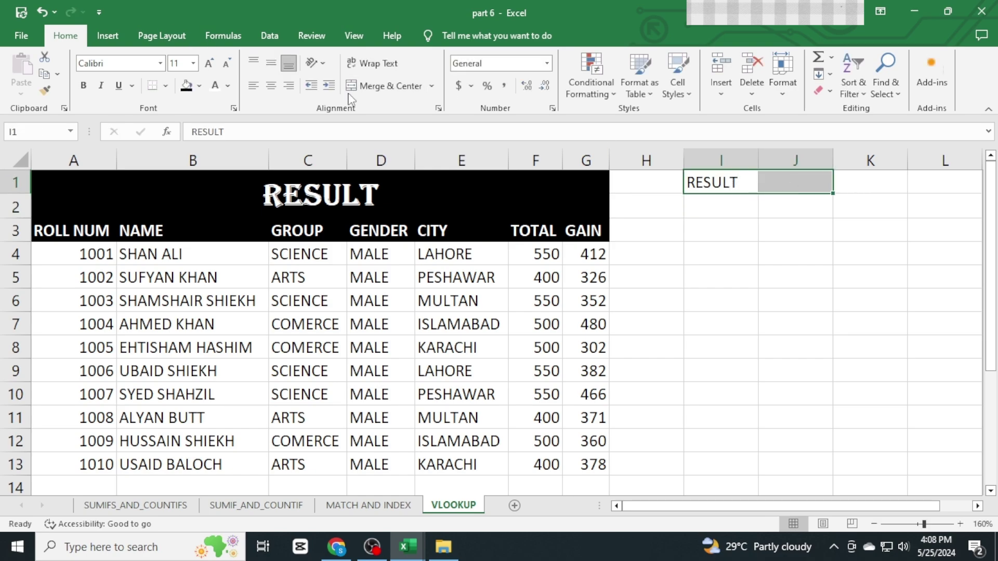
left_click(363, 87)
- Copy the table headers A3:G3, paste them transposed down column I from I2, and fit column I to its contents
left_click_drag(52, 231, 573, 234)
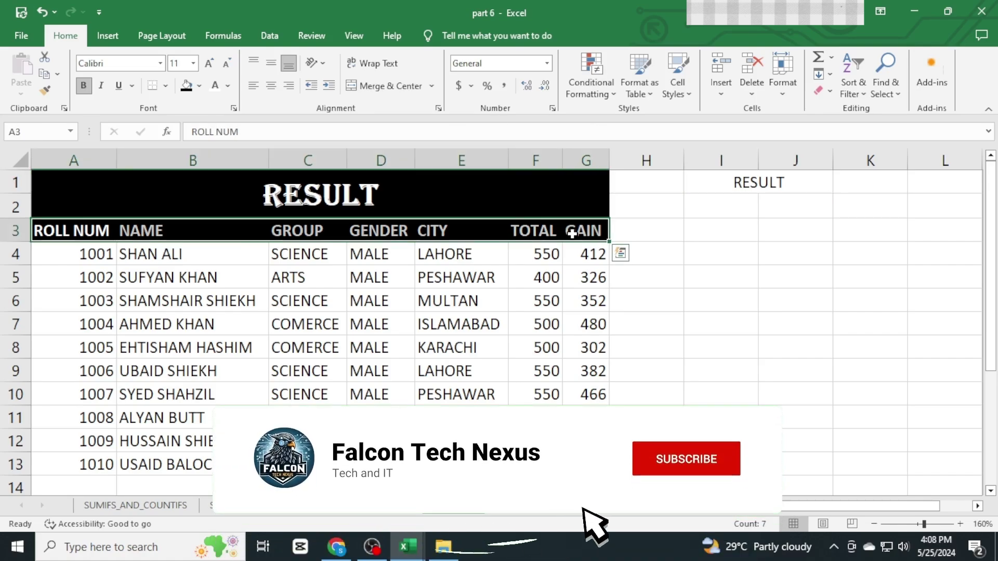
key("ctrl+c")
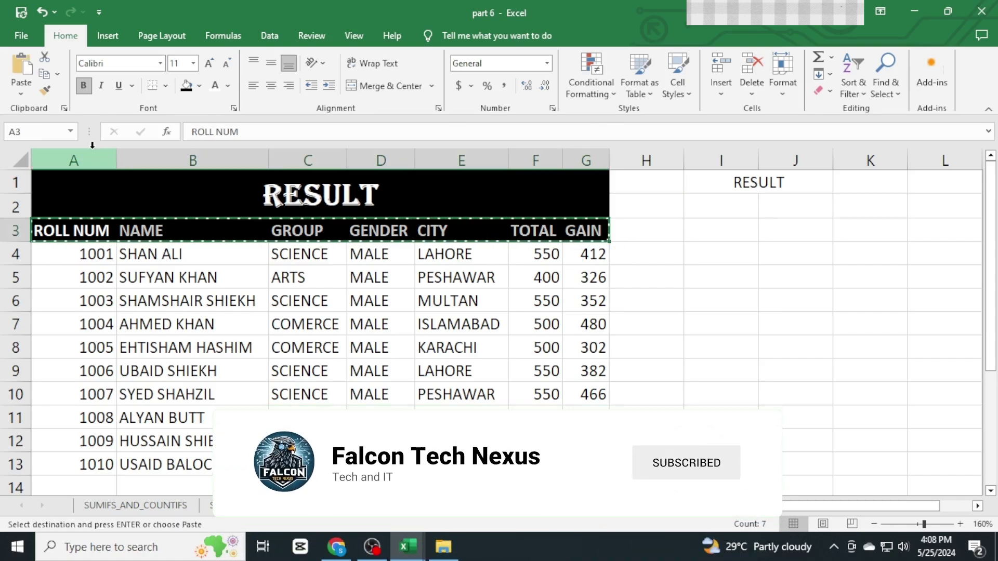
left_click_drag(732, 201, 733, 332)
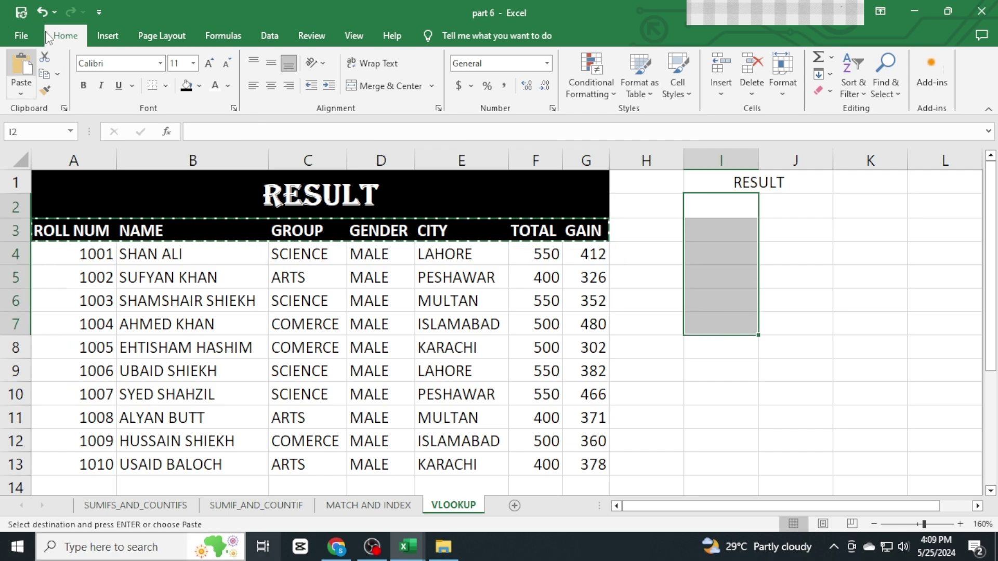
left_click(20, 86)
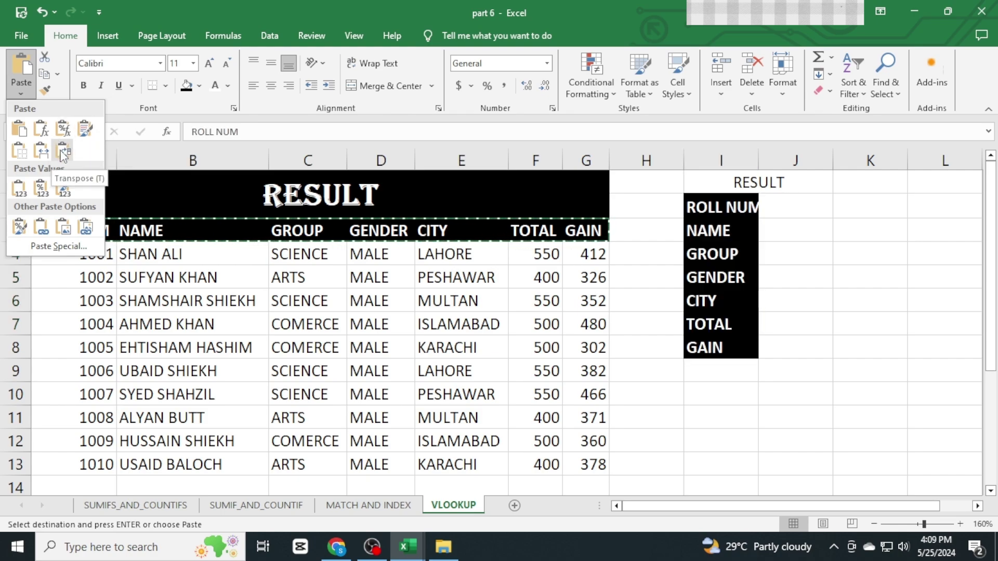
left_click(63, 155)
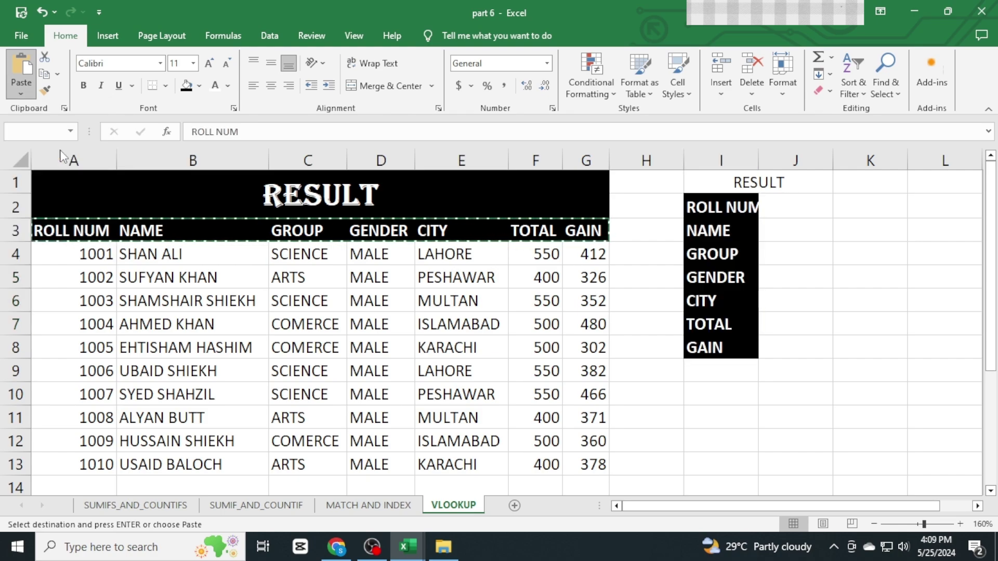
double_click(758, 160)
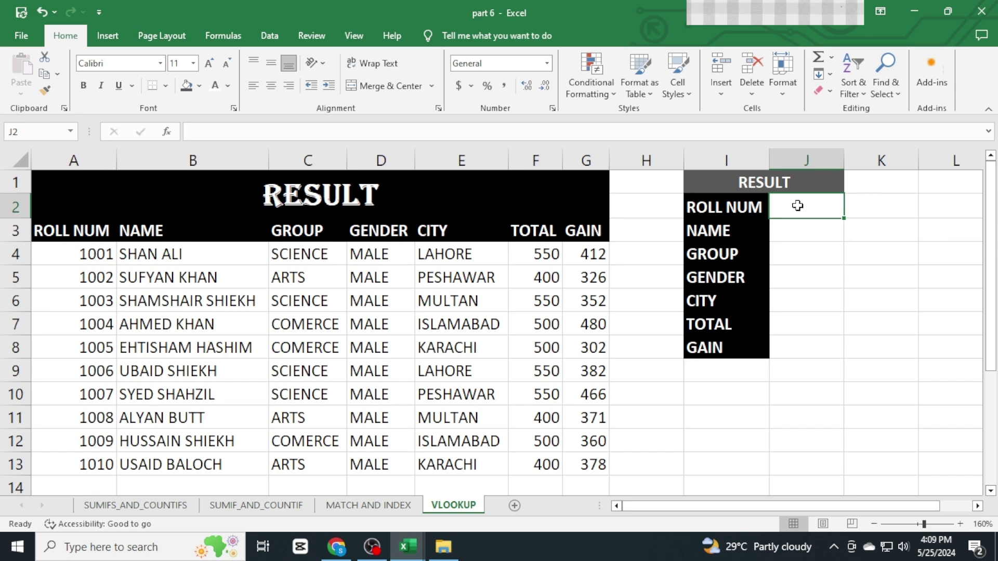
- Enter the roll number from table row 4 in J2, beside the ROLL NUM label
type("1000")
key("BackSpace")
type("1")
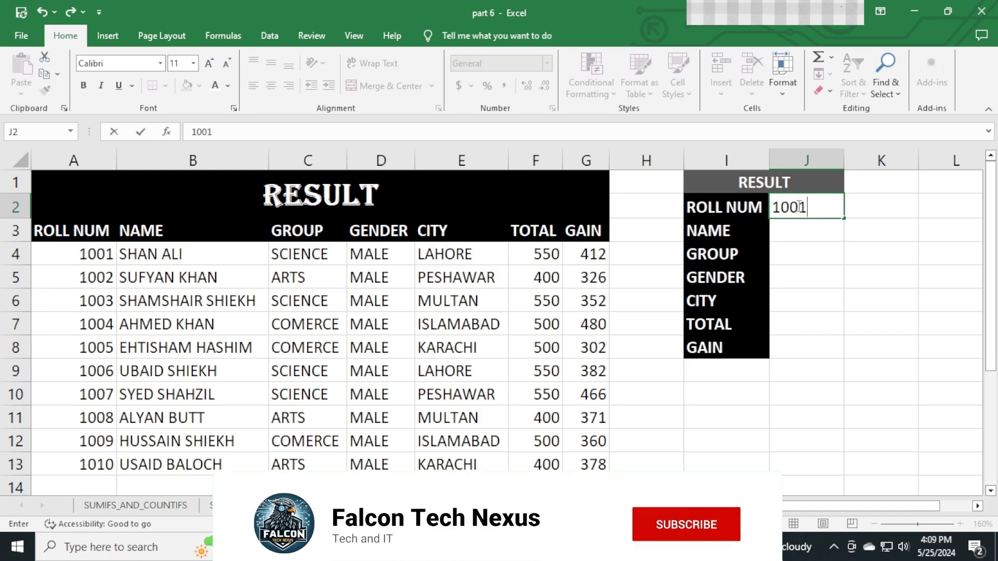
key("Return")
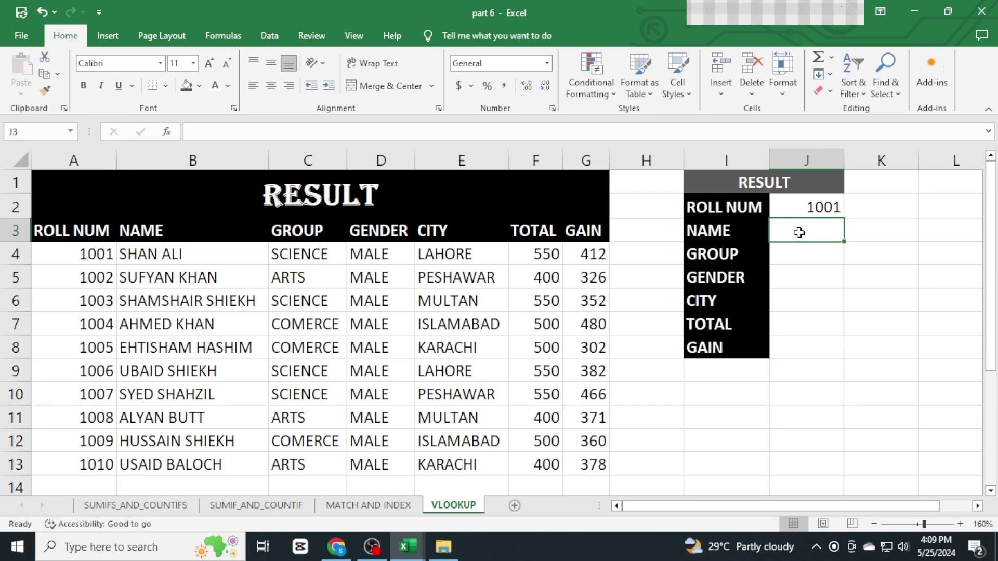
- Enter =VLOOKUP($J$2,$A$4:$G$13,2,0) in J3, beside the NAME label
type("=")
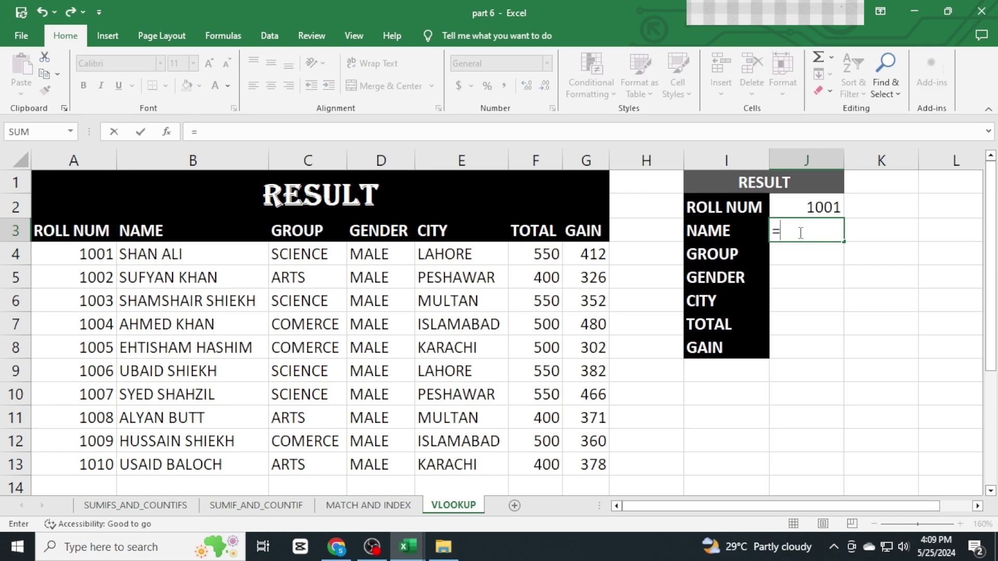
type("VLOOKUP")
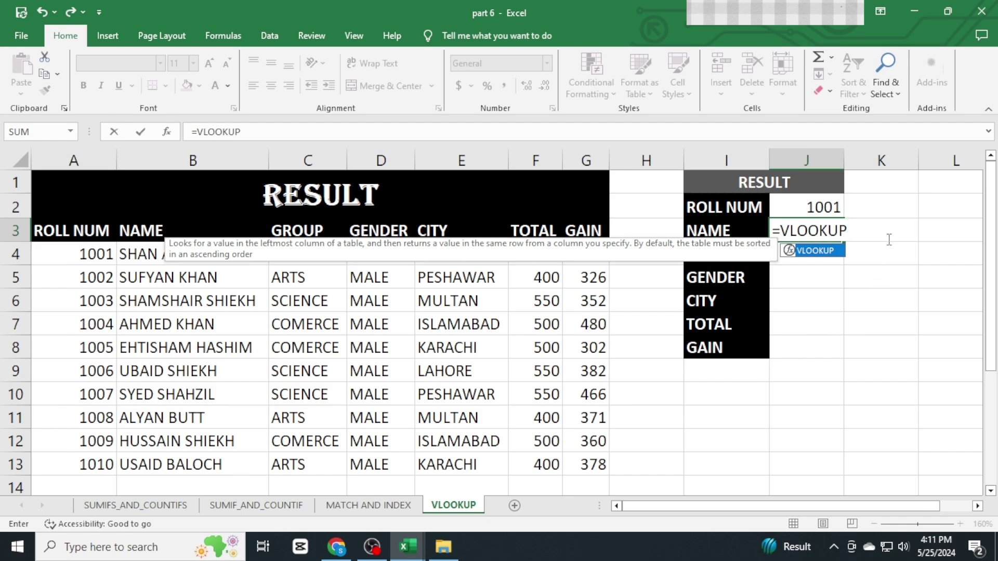
type("(")
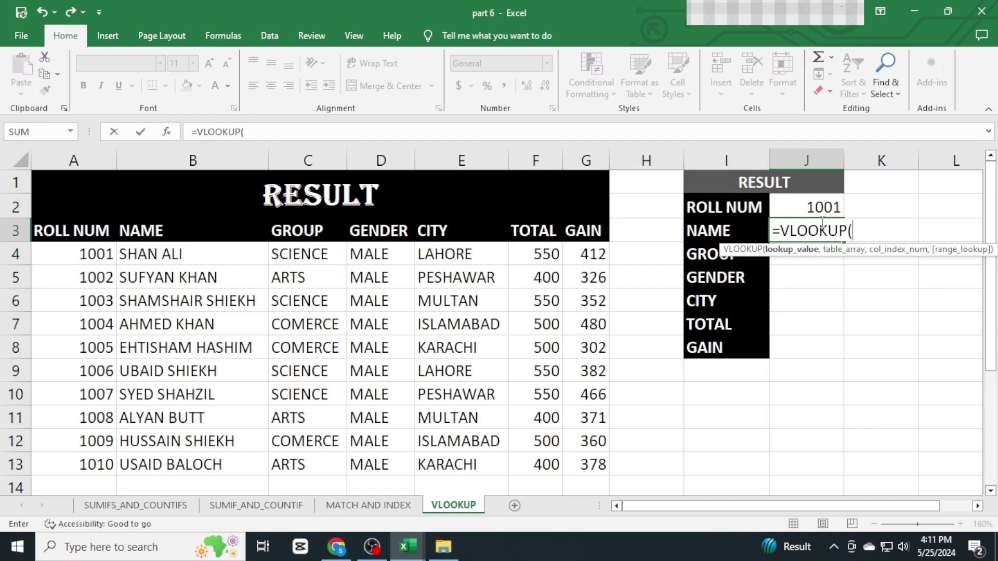
left_click(821, 206)
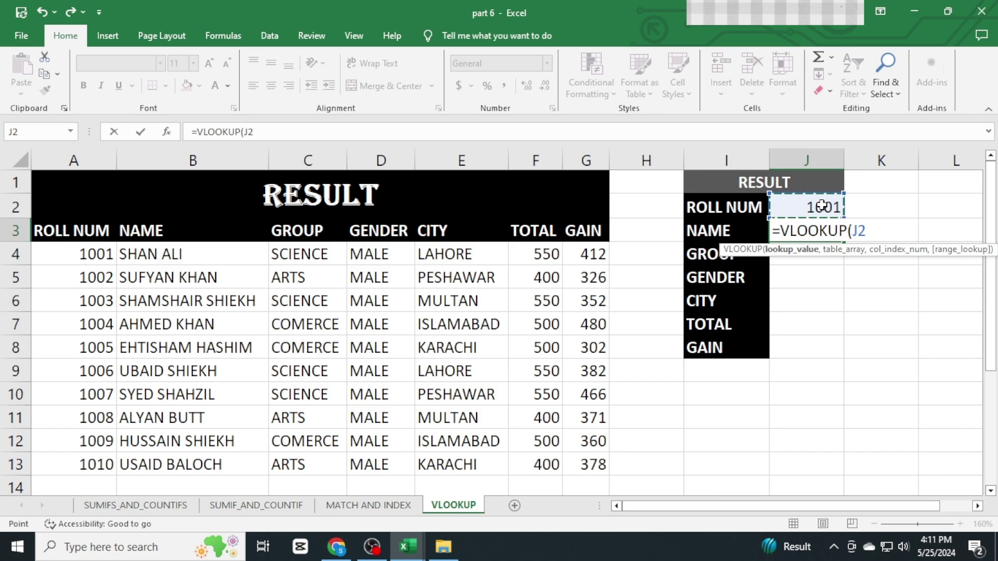
key("F4")
type(",")
left_click_drag(73, 254, 581, 464)
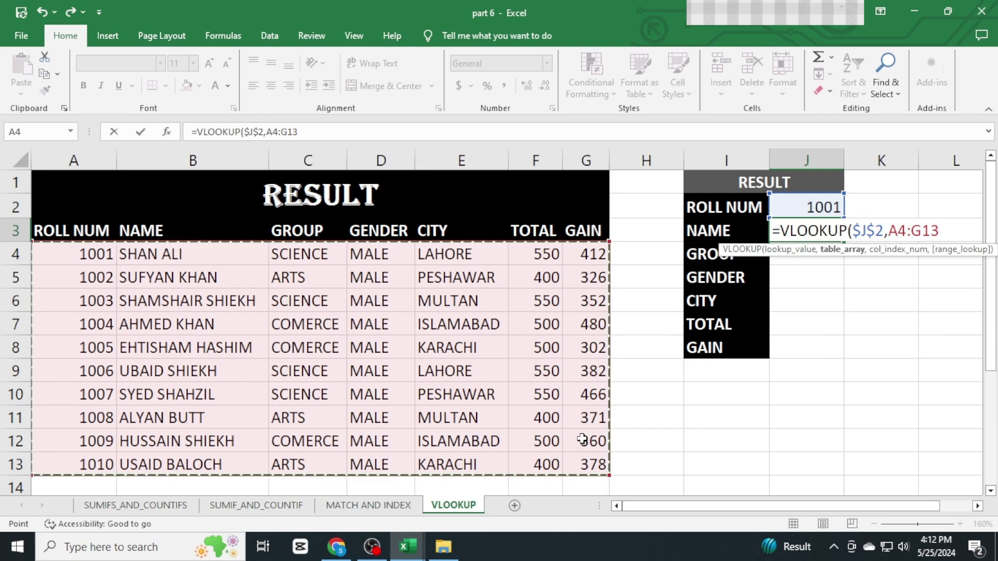
key("F4")
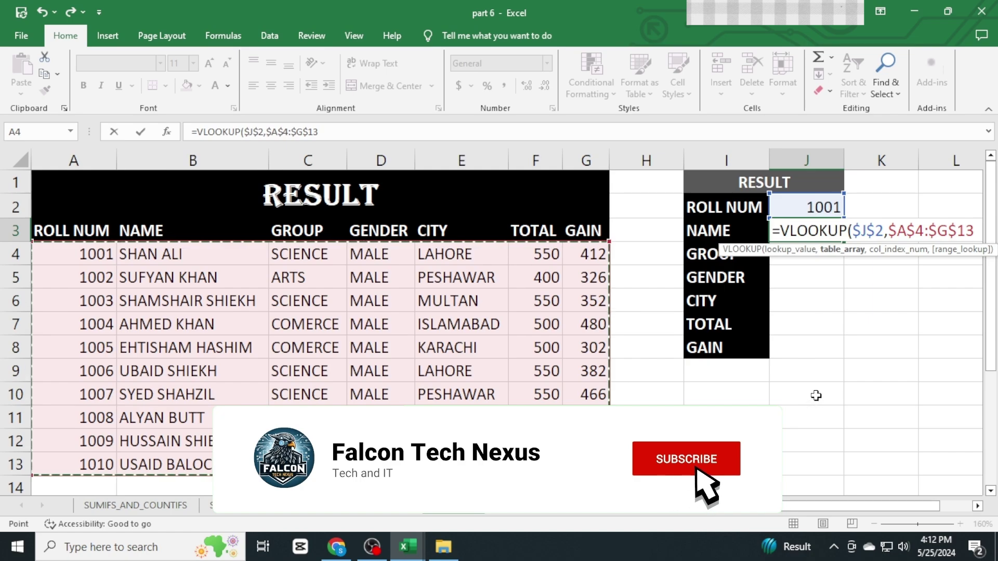
type(",")
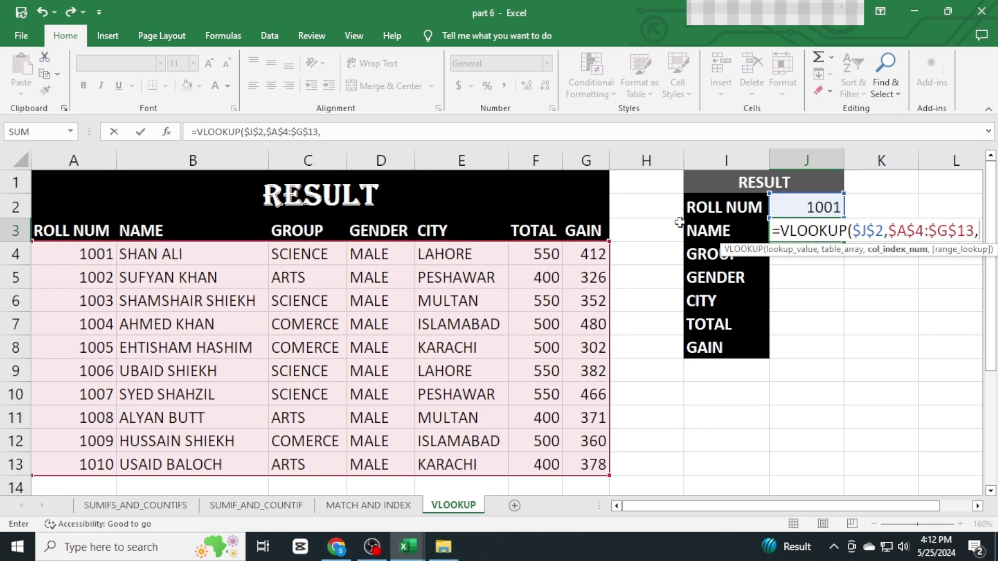
type("2")
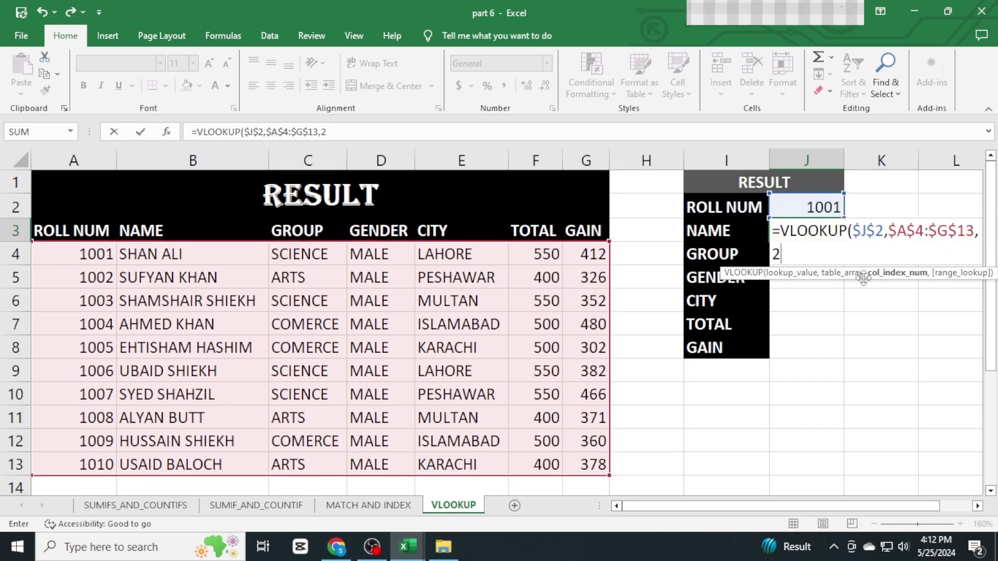
type(",")
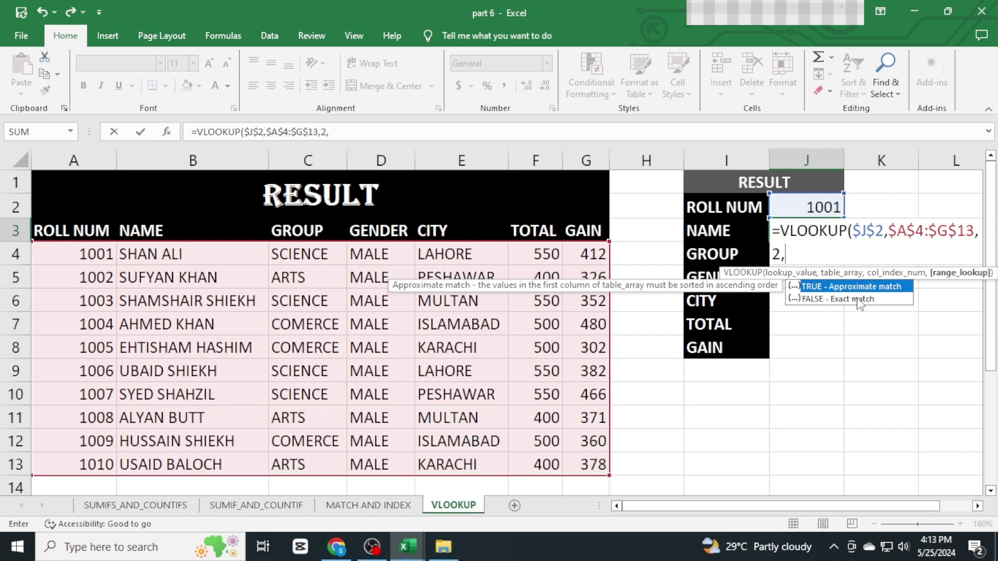
type("0")
key("Return")
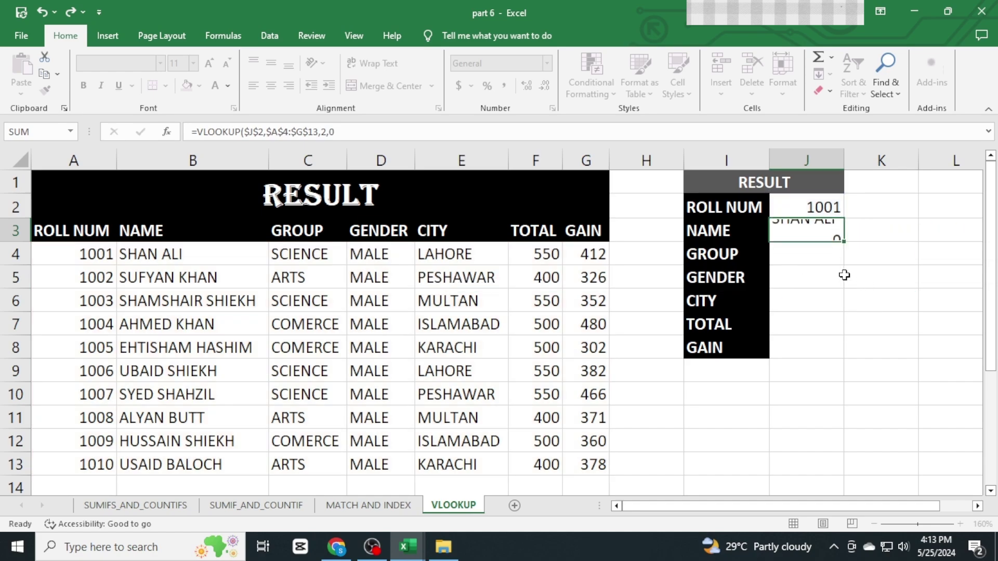
- Change the roll number in J2 to the one in table row 12
left_click(813, 229)
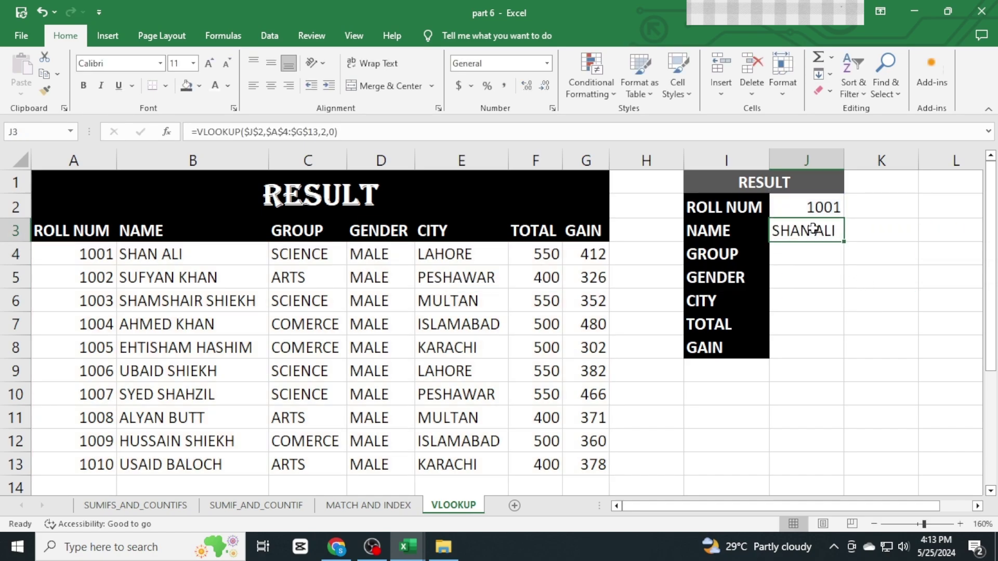
left_click(817, 207)
double_click(820, 207)
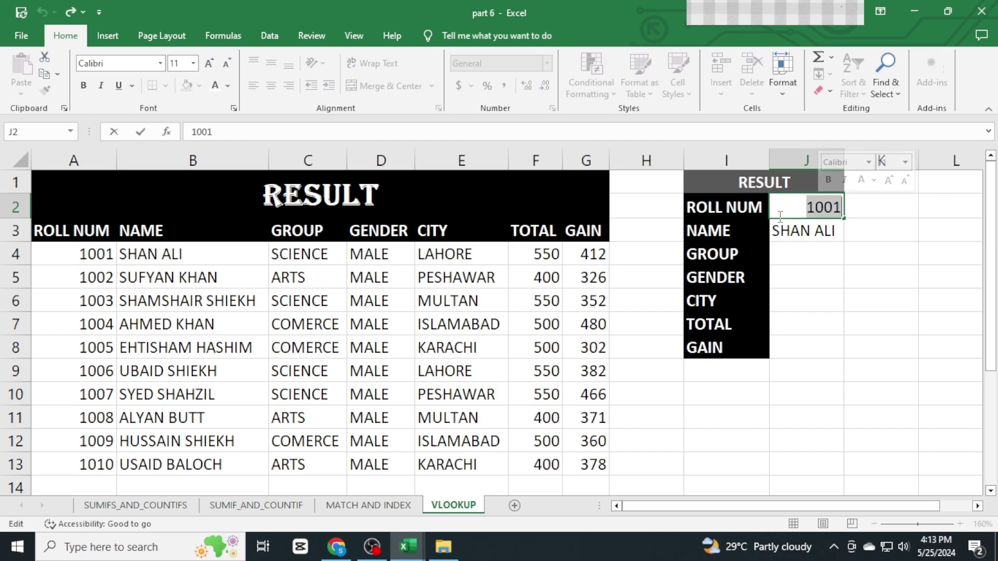
type("19")
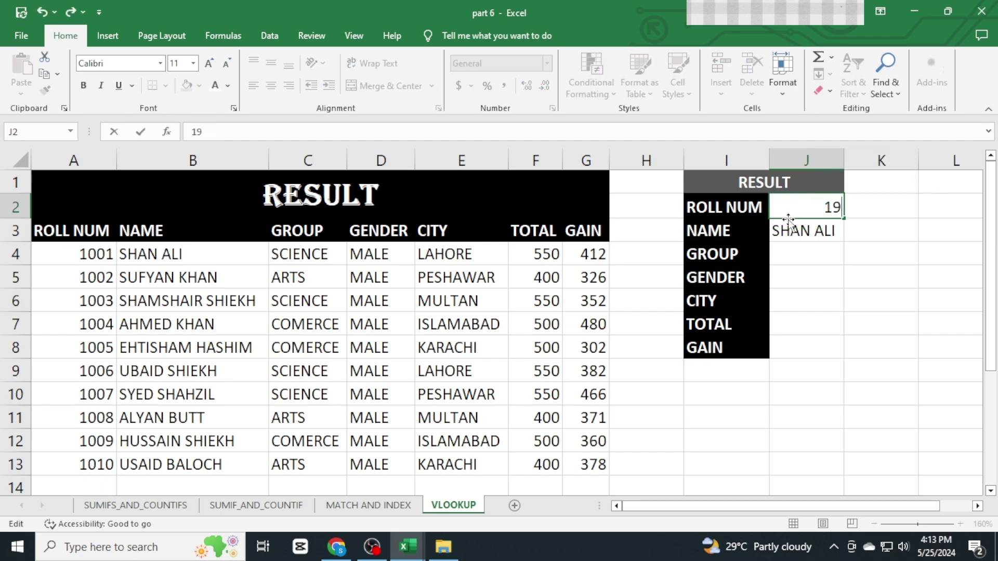
key("BackSpace")
type("009")
key("Return")
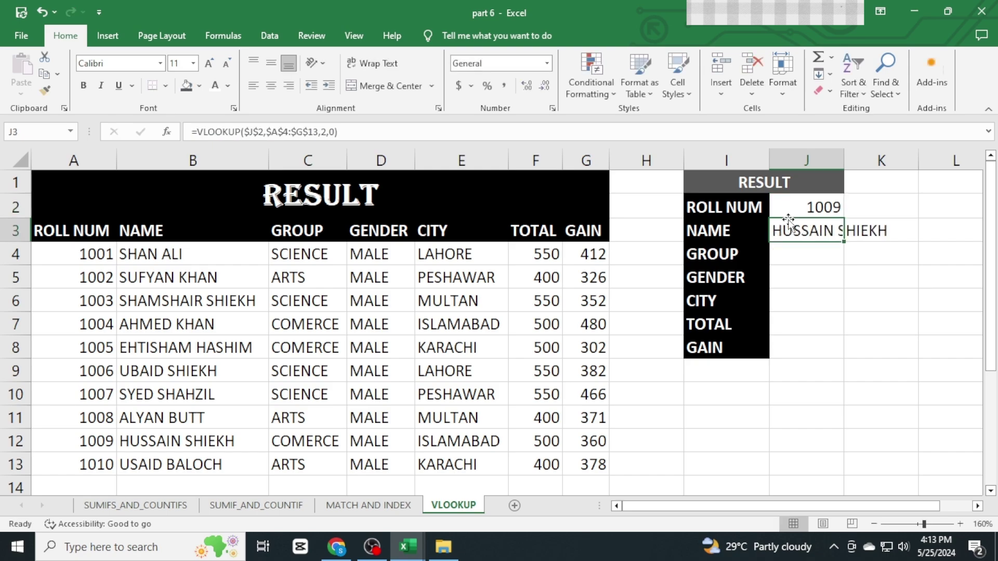
- Fit the width of column J to the name in J3
key("alt+h")
key("o")
key("i")
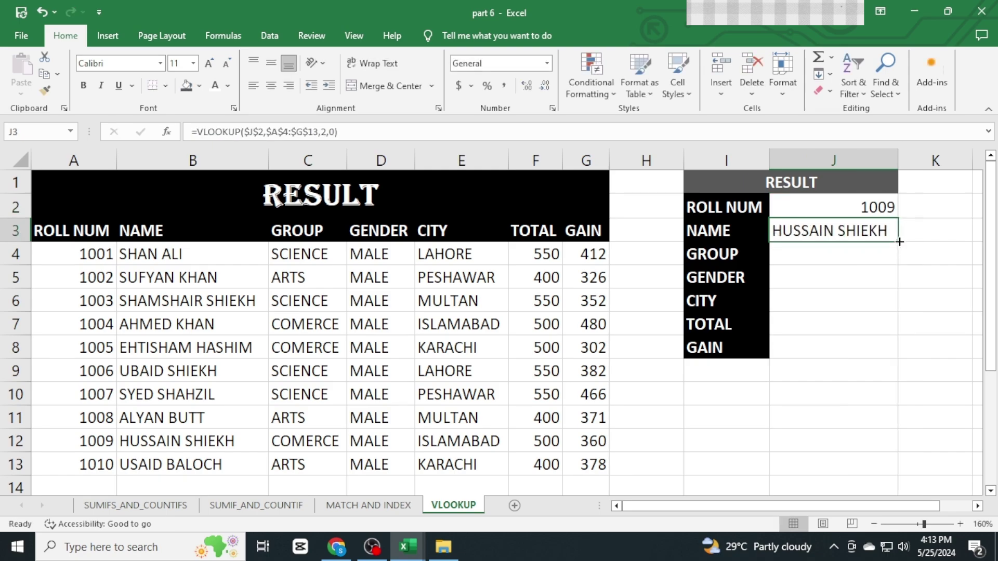
- Fill the J3 VLOOKUP formula down to J8 and check the copied formula in J4
left_click_drag(899, 241, 893, 354)
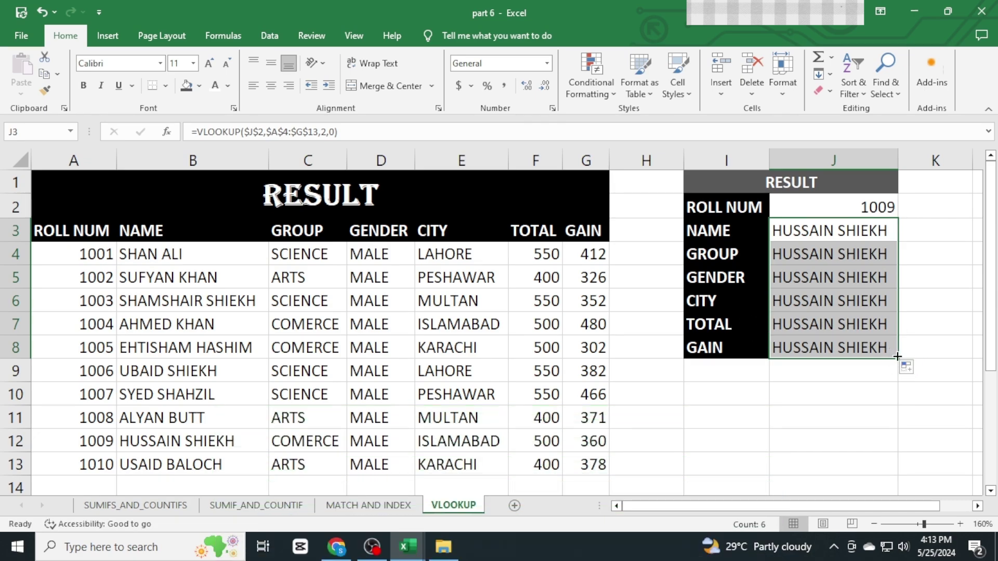
left_click(849, 298)
left_click(849, 275)
left_click(851, 252)
double_click(851, 250)
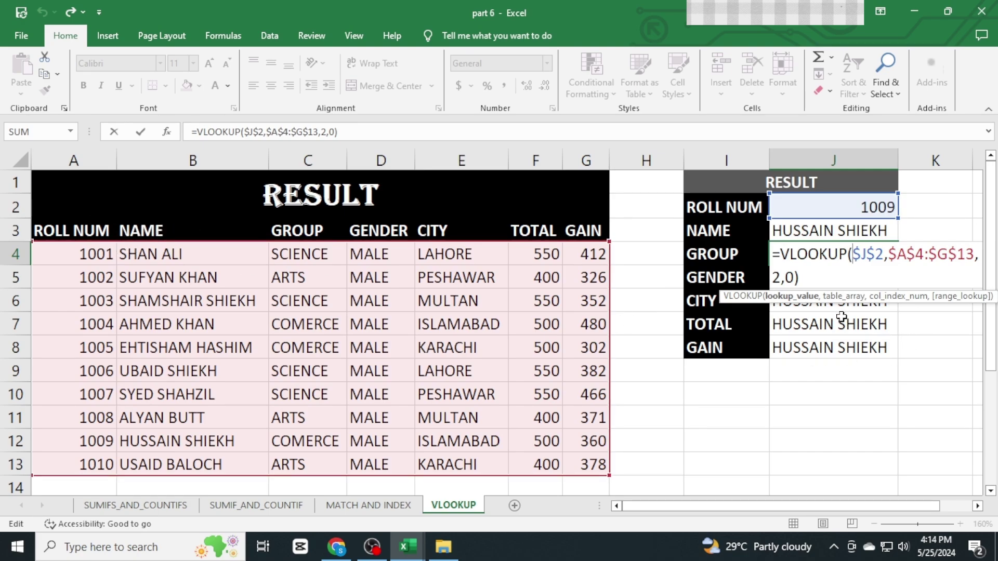
key("ctrl+Return")
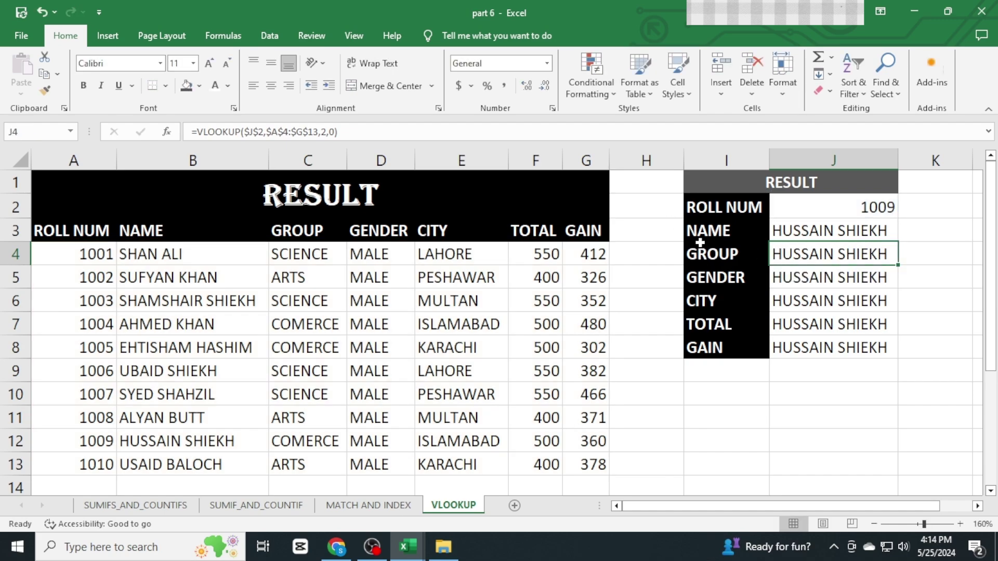
- Enter a helper number series from 1 to 7 in H2:H8, beside the result labels
left_click(661, 211)
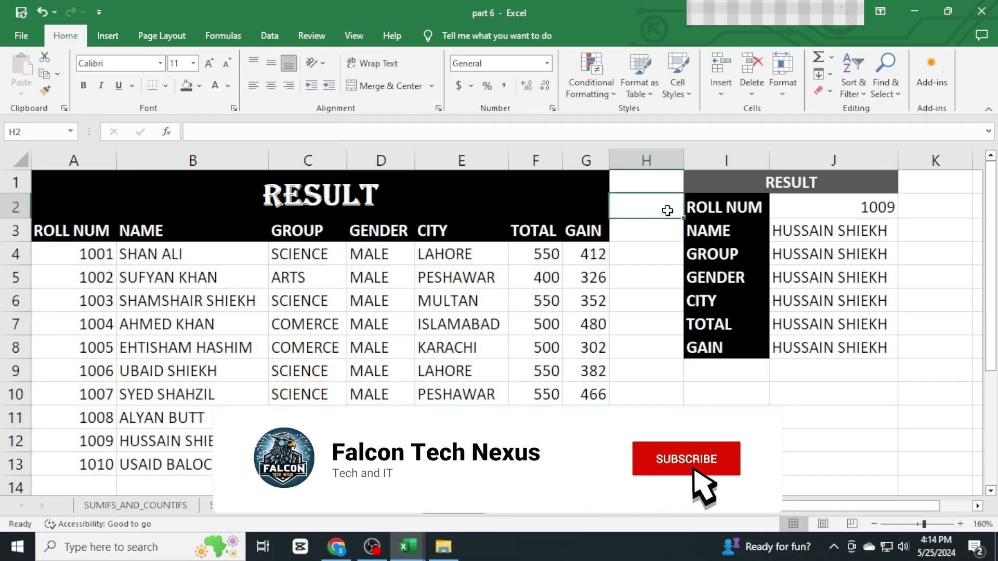
type("1")
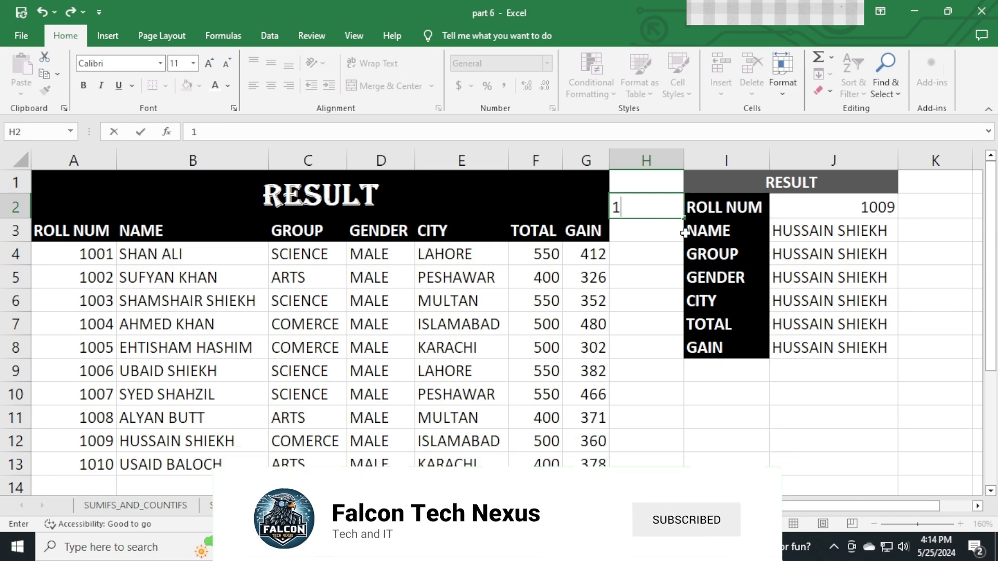
key("ctrl+Return")
left_click_drag(685, 220, 685, 349)
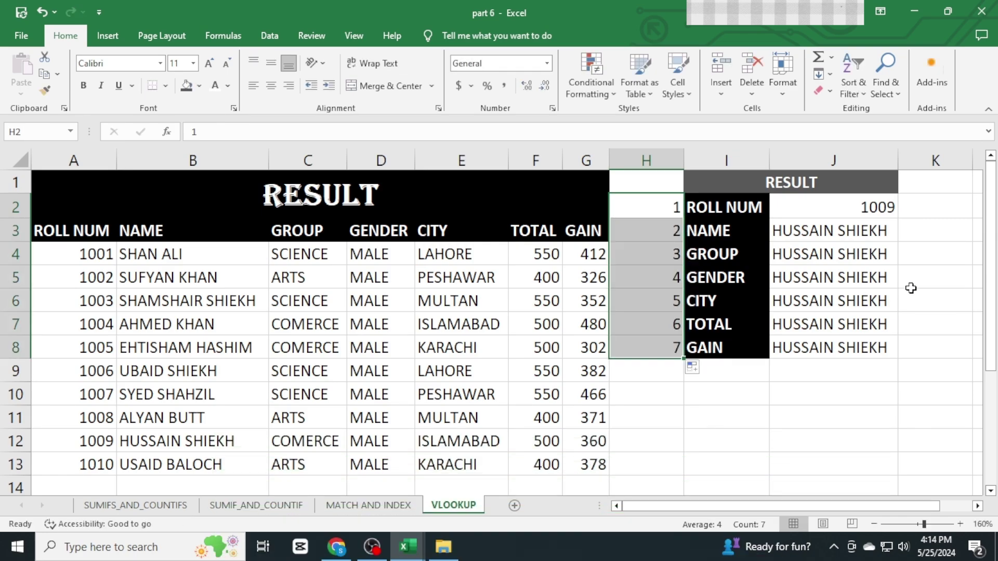
- Replace the column index in the J3 VLOOKUP with a reference to H3 and fill the formula down to J8
left_click(857, 236)
double_click(884, 235)
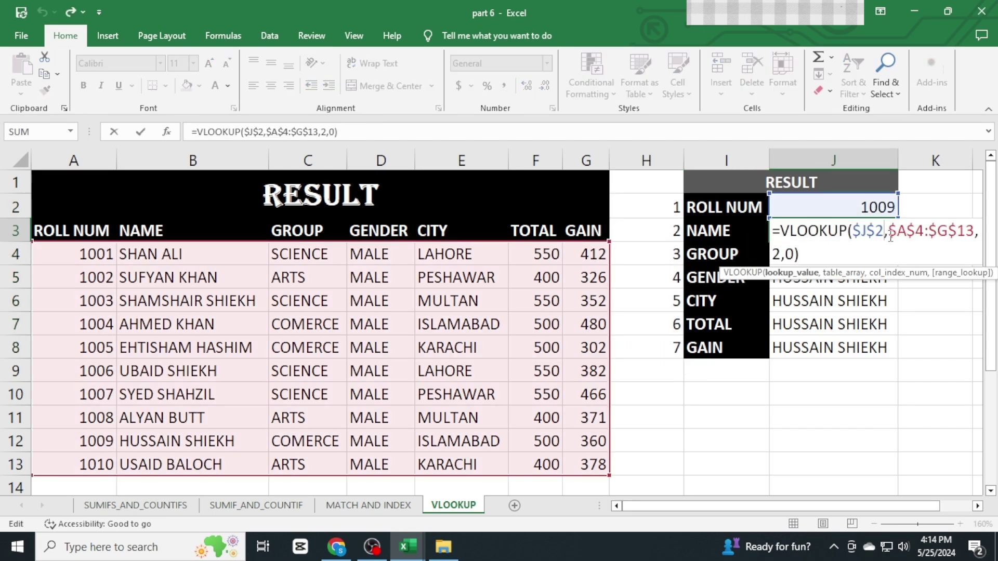
double_click(780, 254)
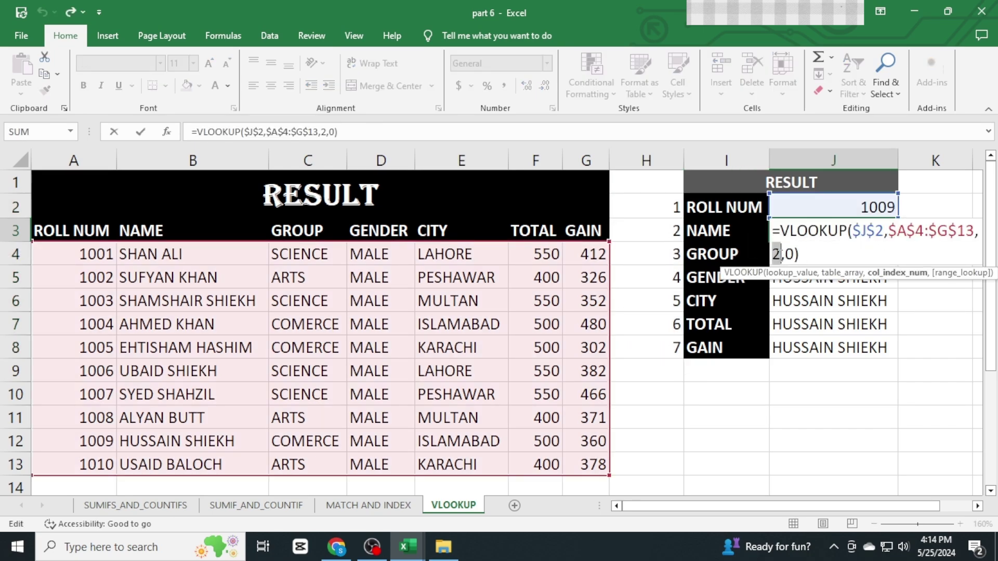
left_click(670, 204)
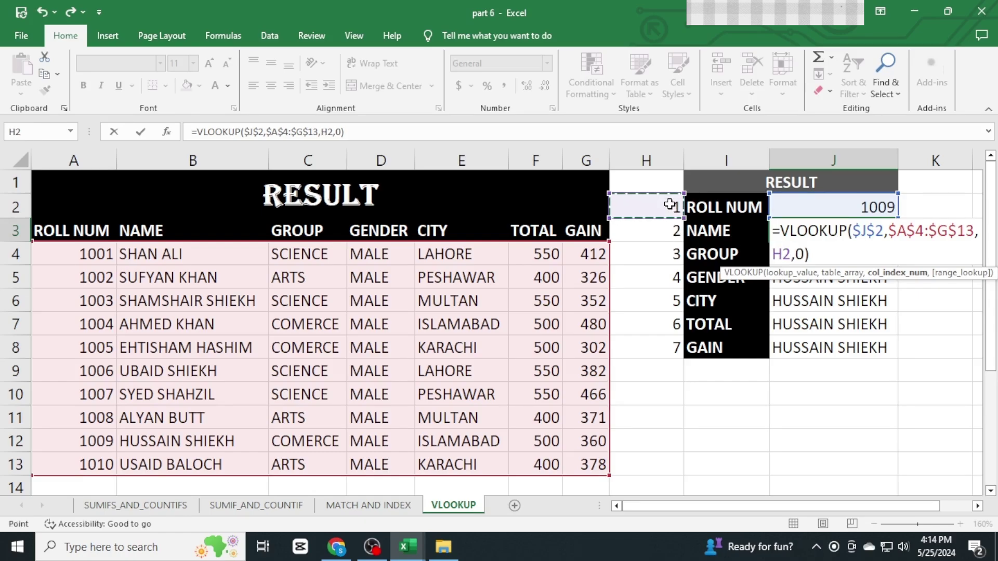
left_click(670, 230)
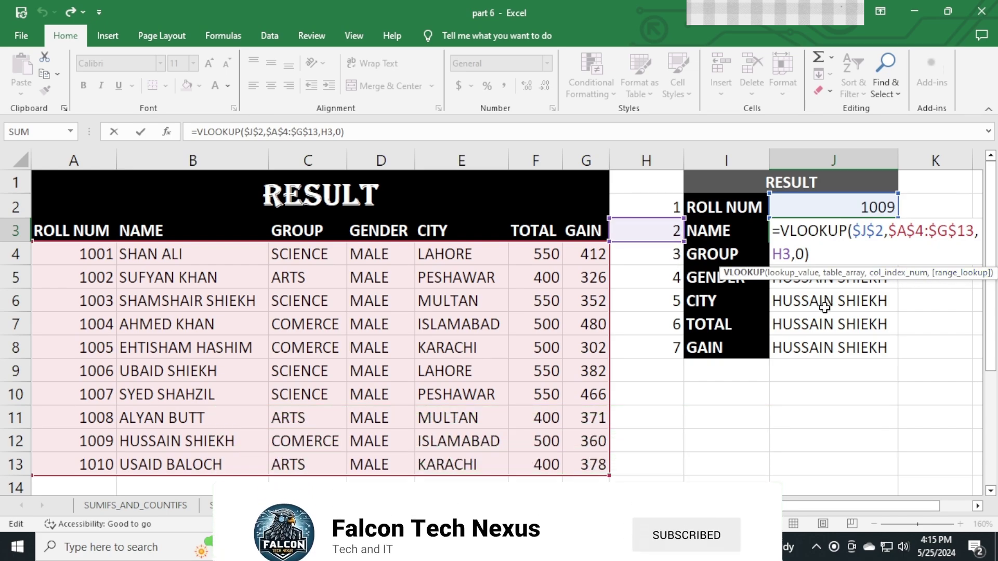
key("Return")
left_click(875, 235)
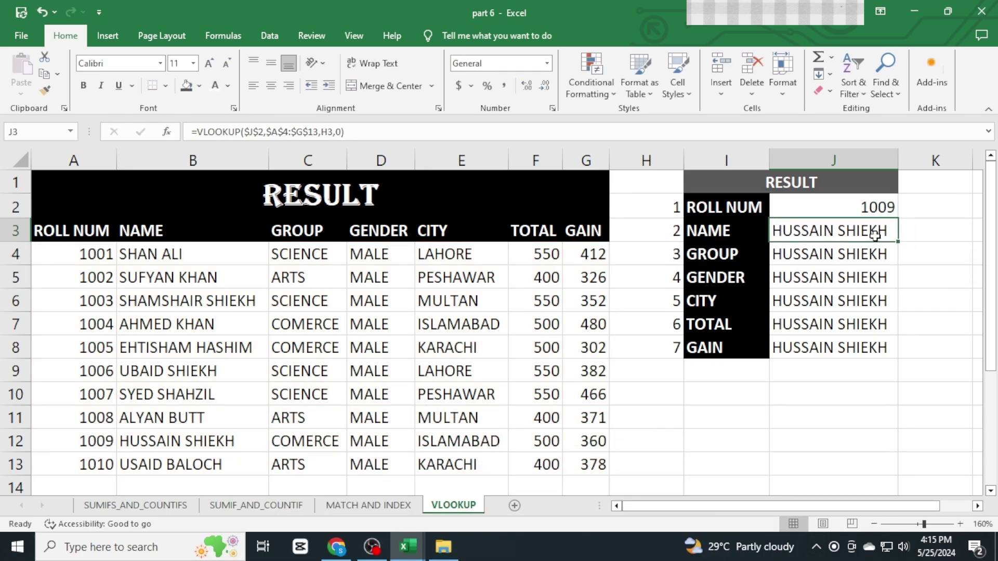
left_click_drag(899, 239, 887, 362)
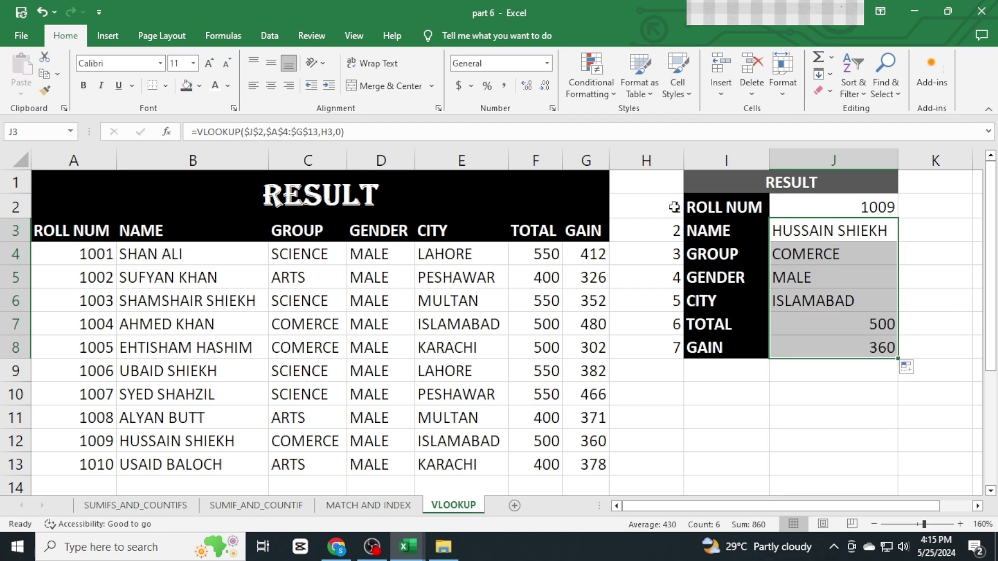
- Delete the helper numbers in column H, selecting H2:H9
left_click_drag(675, 207, 672, 370)
key("Delete")
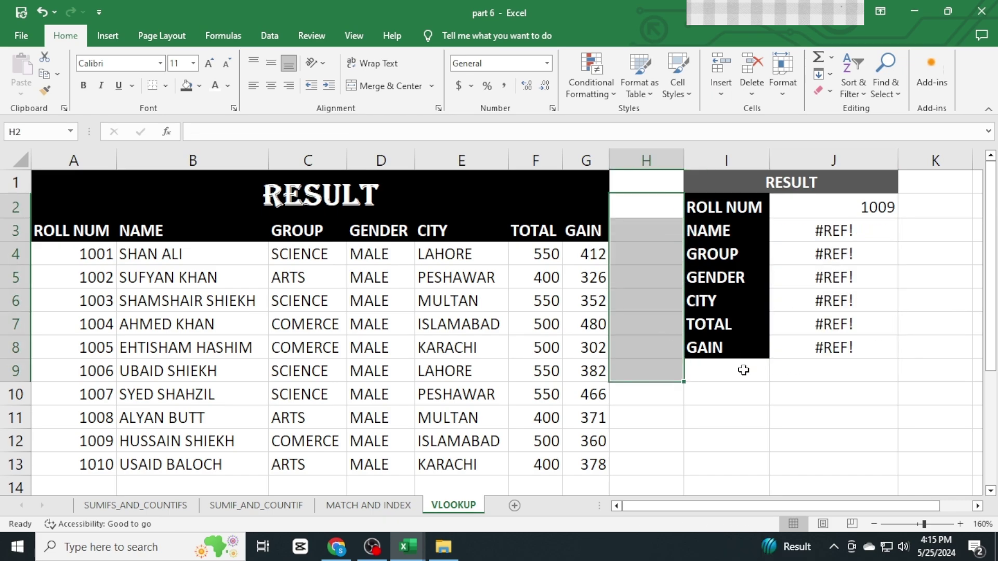
left_click(855, 235)
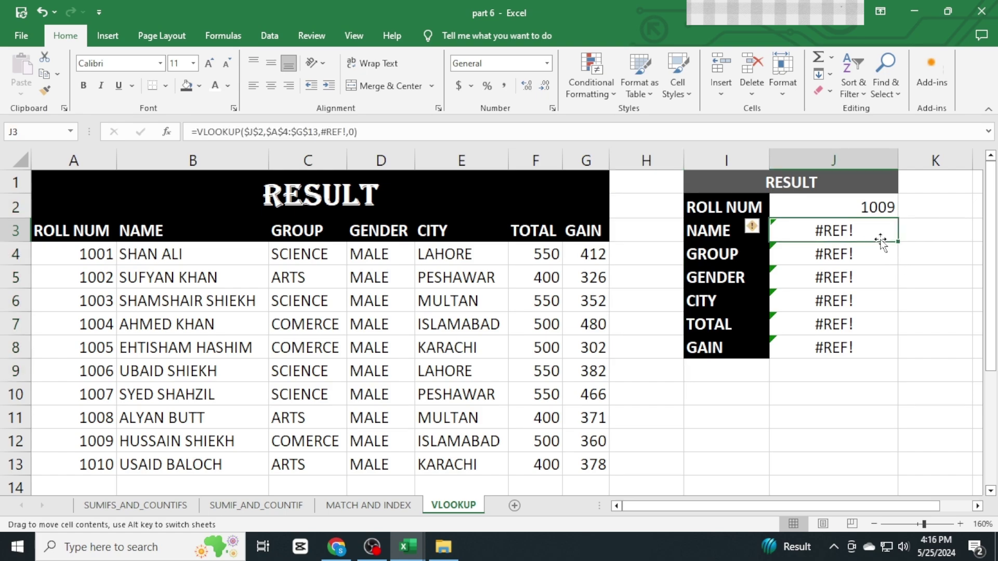
key("ctrl+Down")
double_click(855, 232)
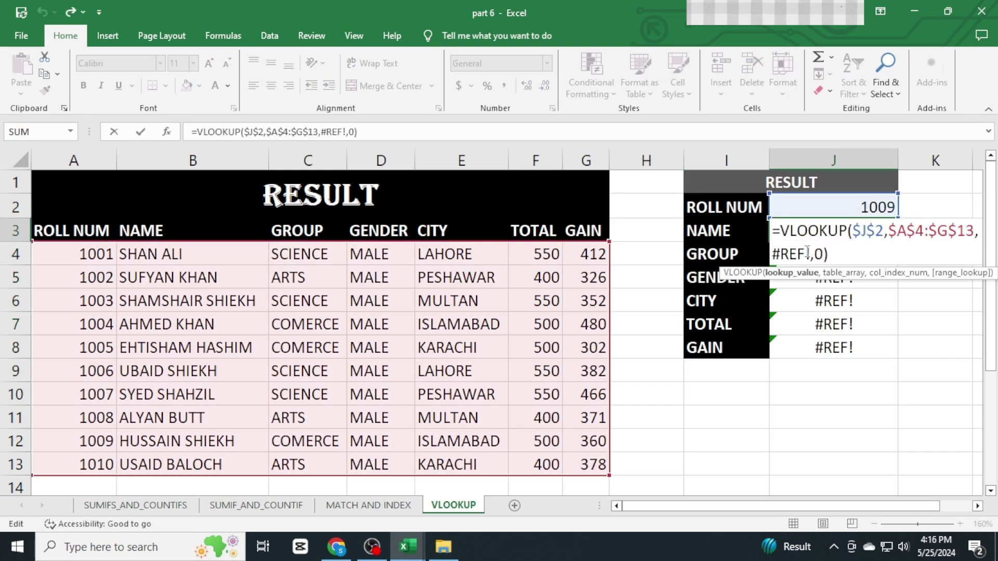
left_click(864, 379)
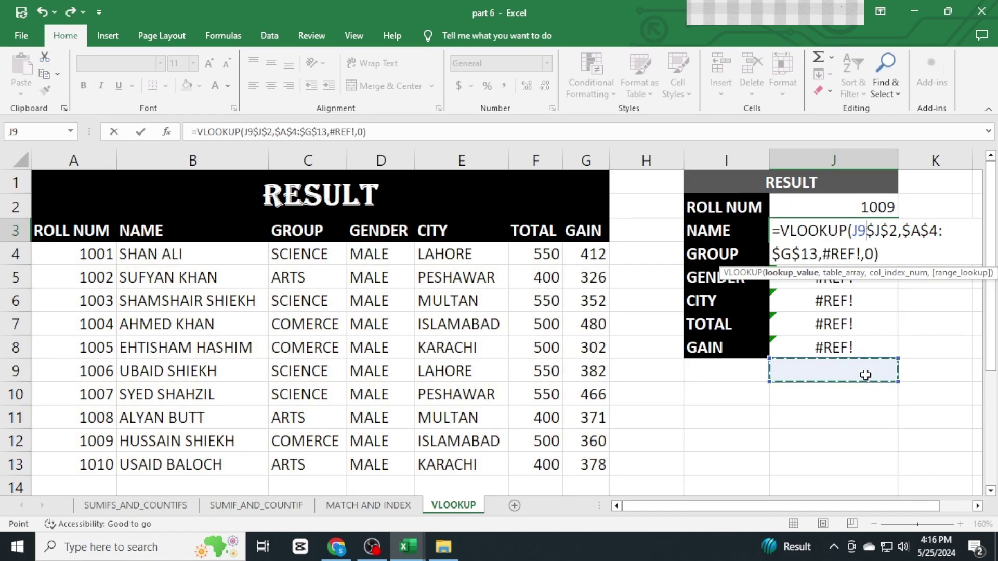
left_click(852, 230)
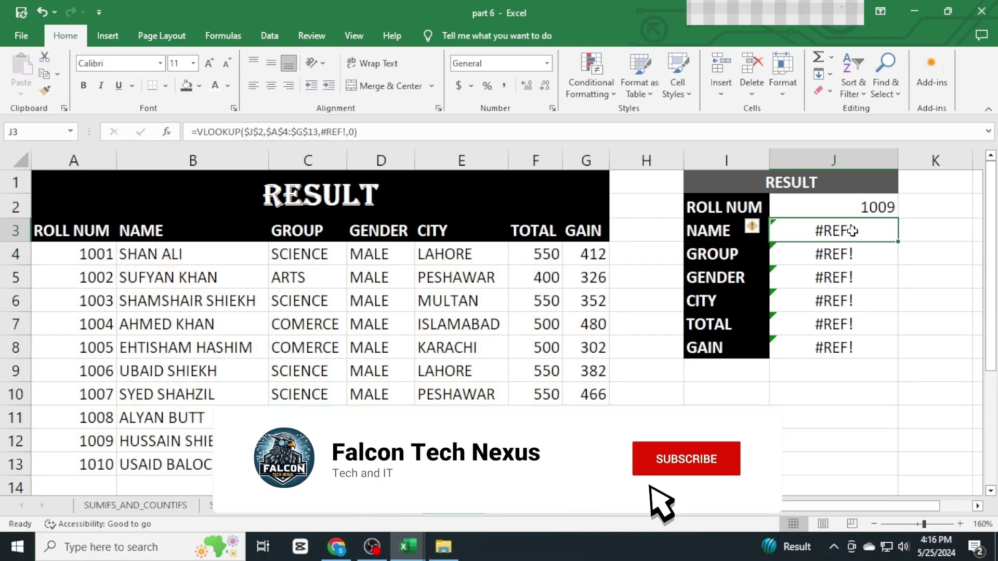
double_click(852, 231)
key("Return")
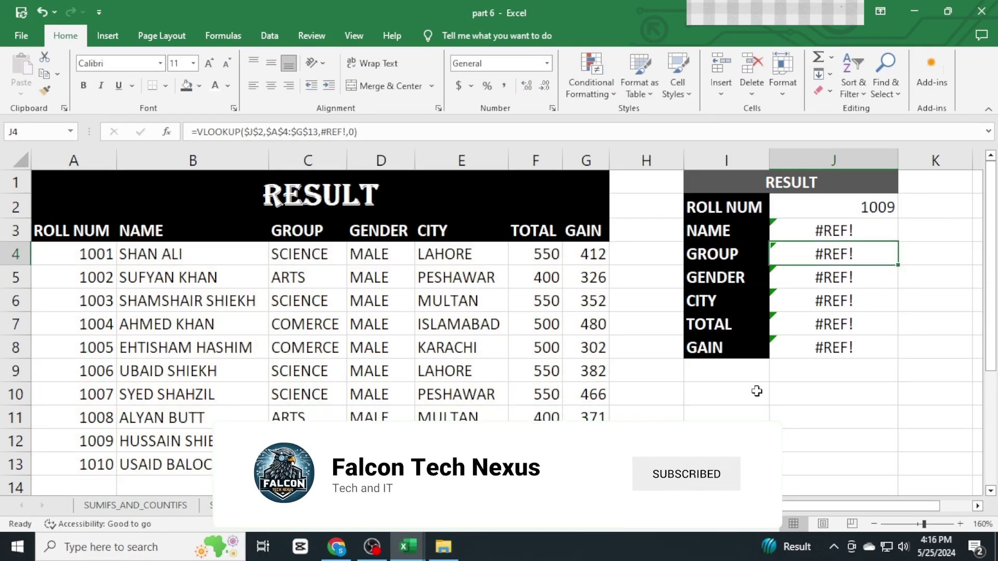
- Enter the formula =ROW() in the empty cell I10 below the result block and check its output
left_click(757, 391)
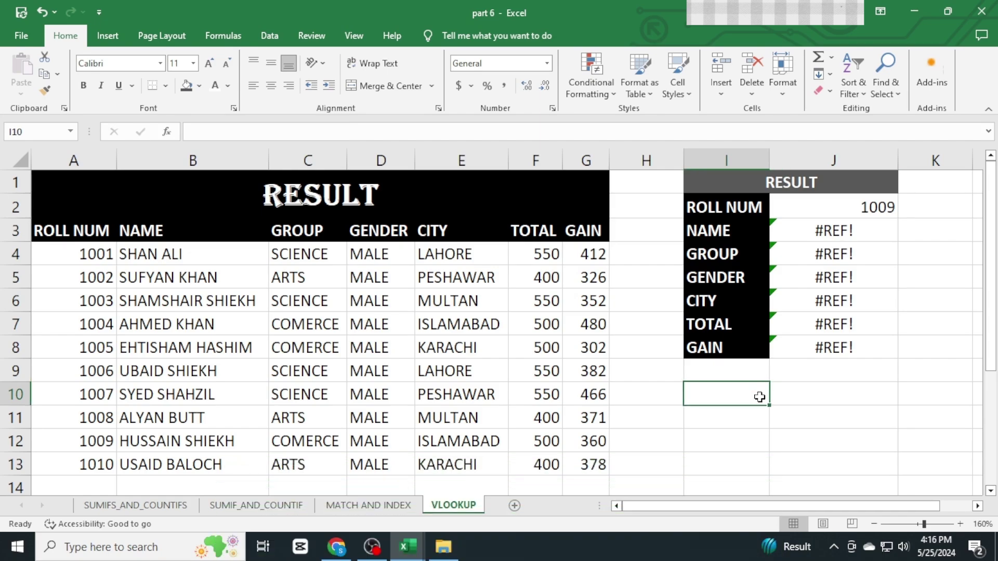
type("ROW")
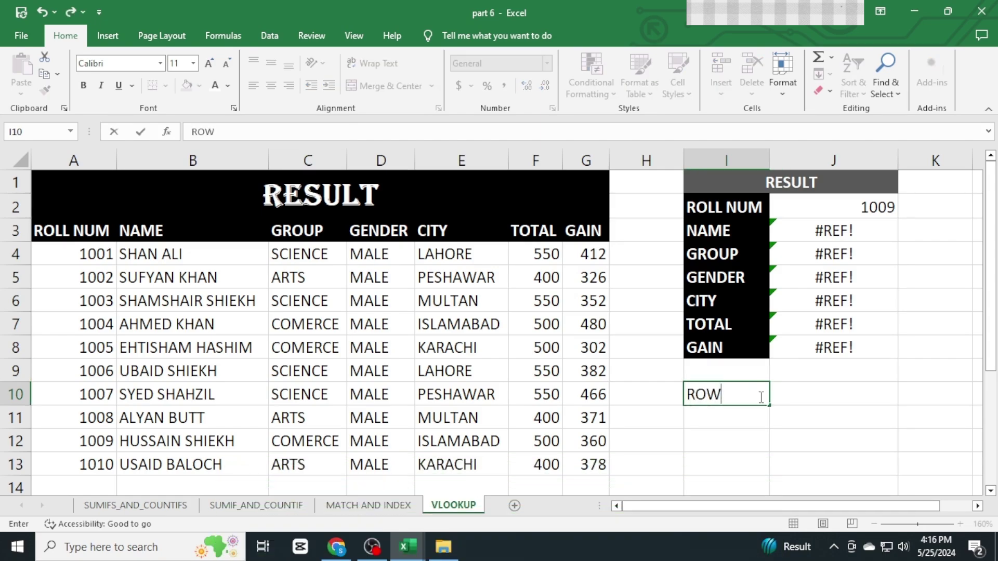
key("BackSpace")
key("BackSpace")
key("BackSpace")
type("=ROW()")
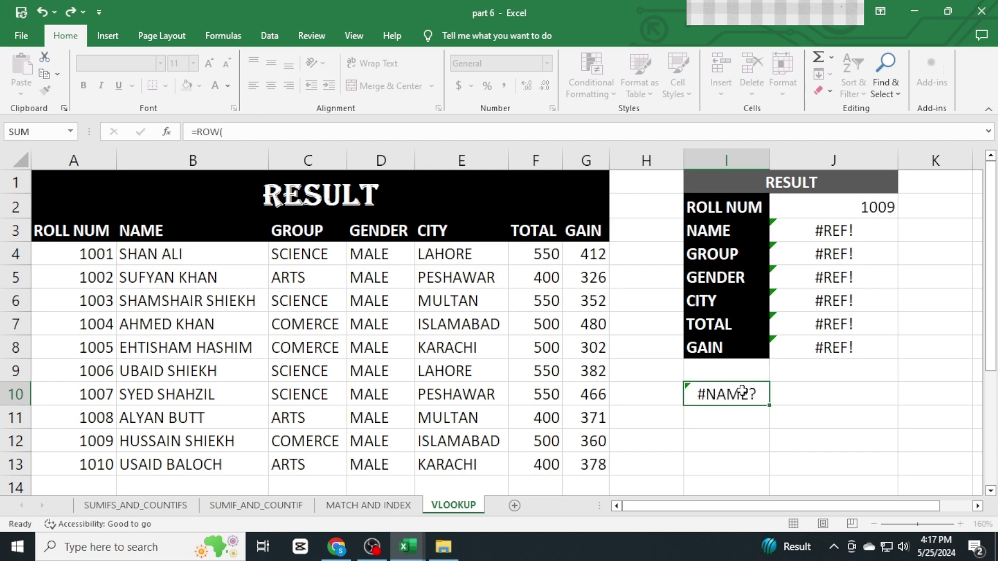
key("Return")
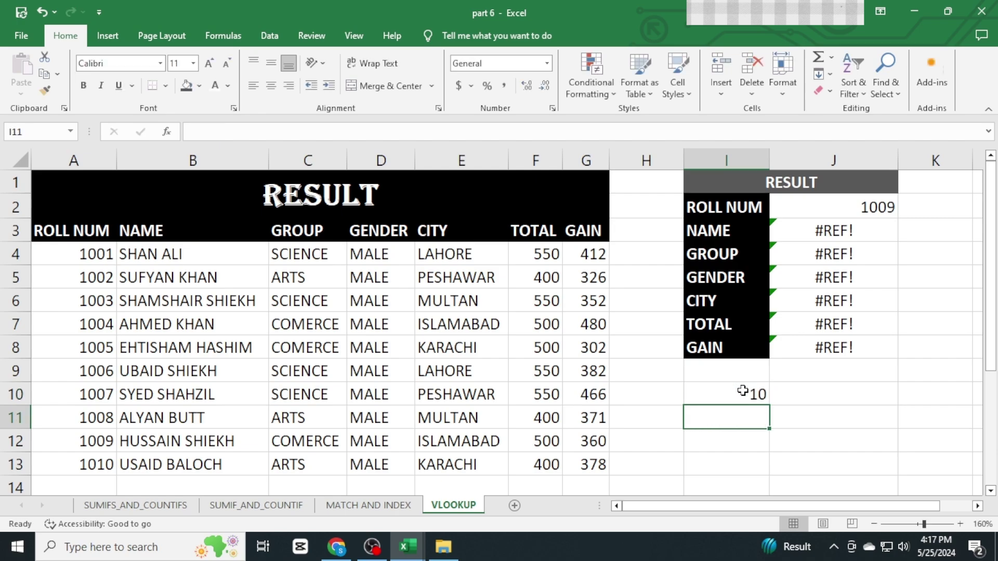
left_click(743, 391)
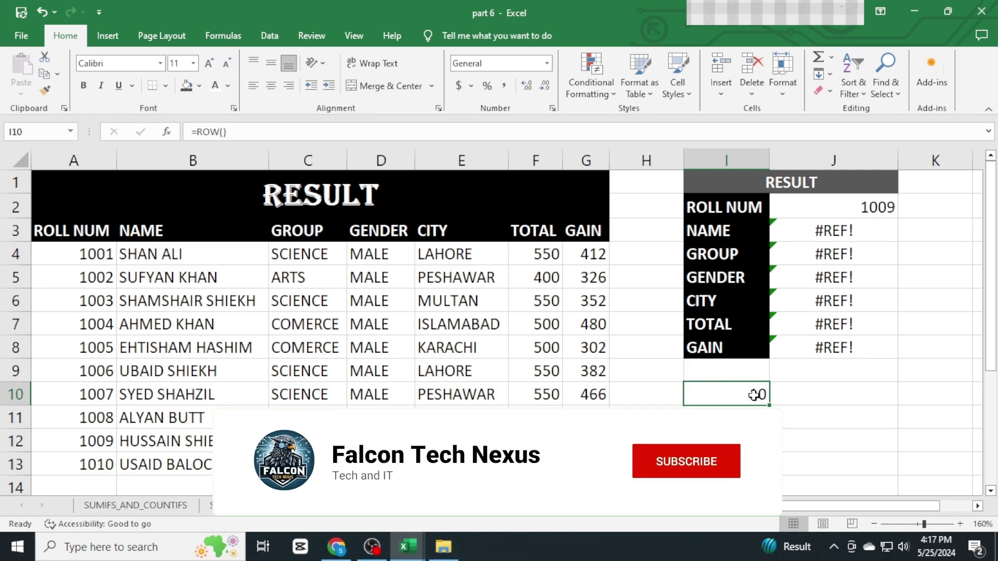
- Replace the broken column index reference in the J3 VLOOKUP formula with ROW()
double_click(857, 231)
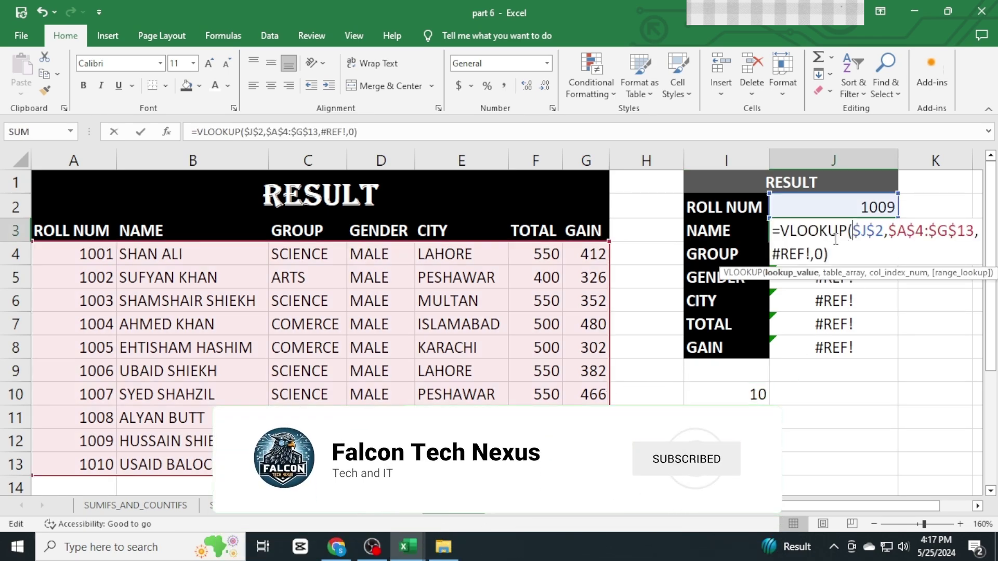
double_click(801, 254)
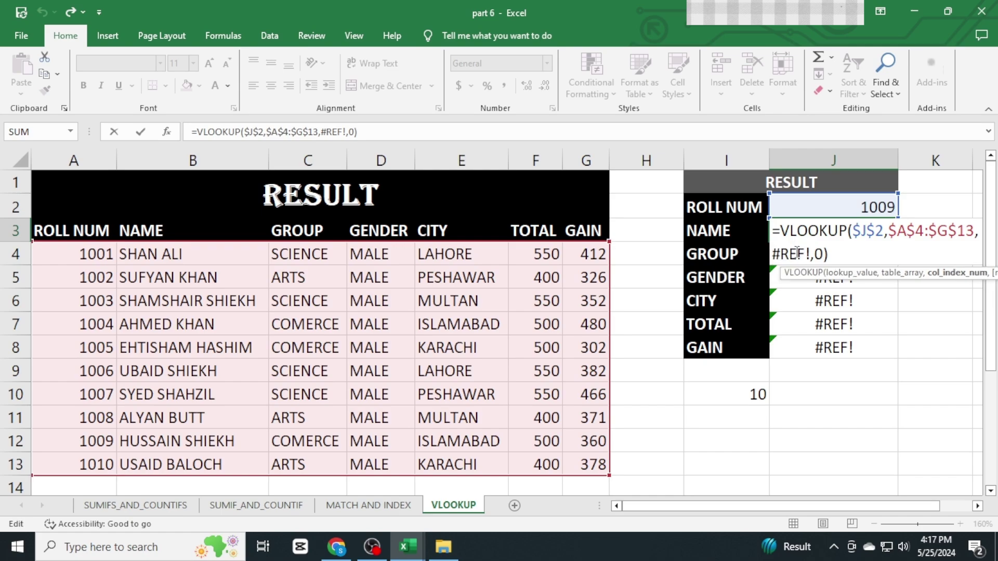
left_click_drag(810, 254, 775, 254)
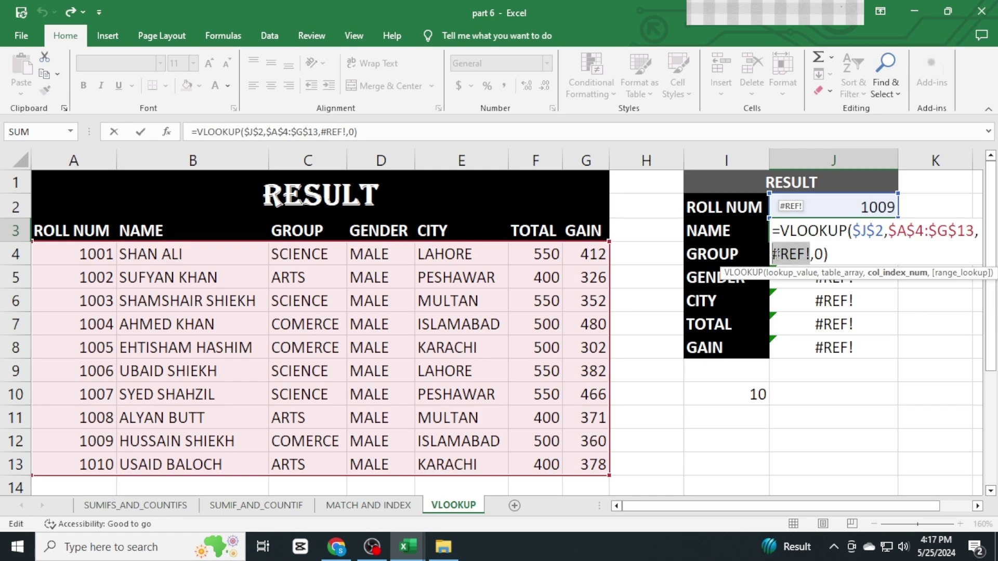
type("ROW")
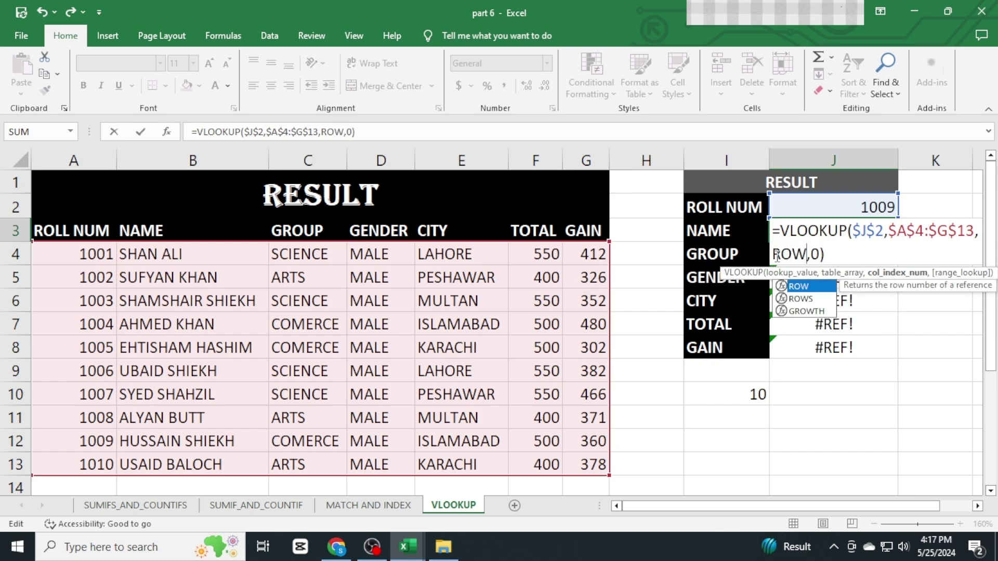
type("()")
key("Return")
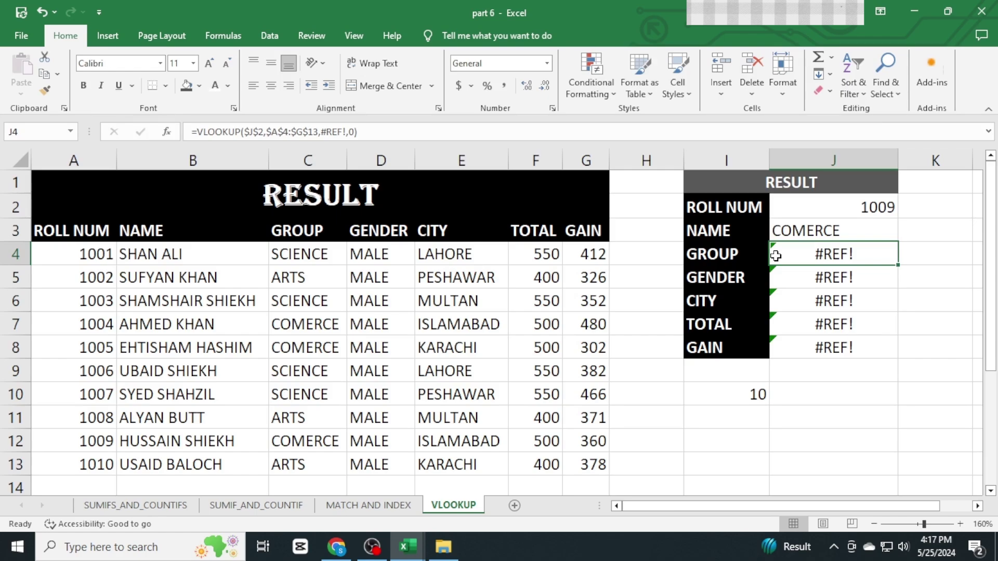
key("Up")
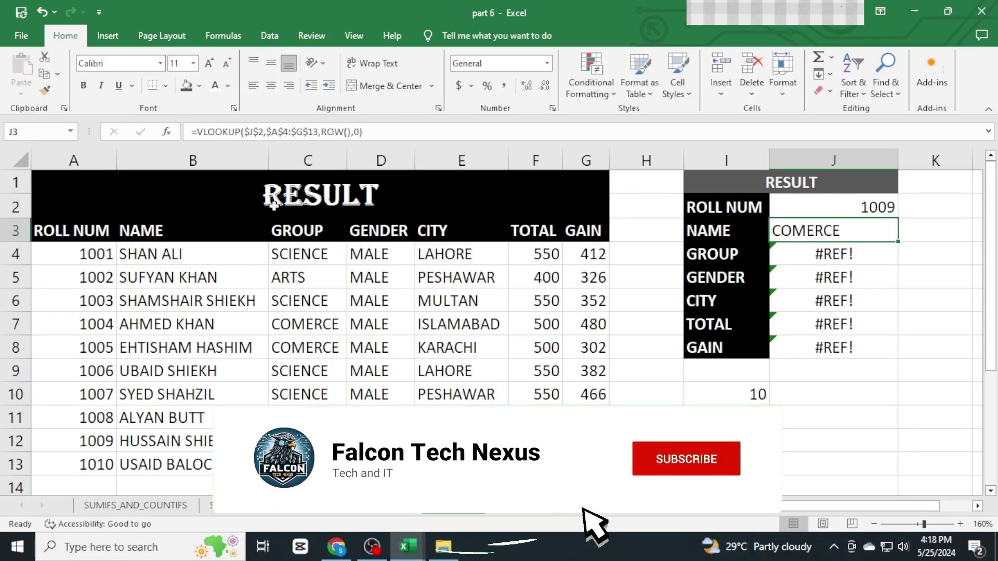
- Change the column index in the J3 VLOOKUP formula to ROW()-1
double_click(807, 233)
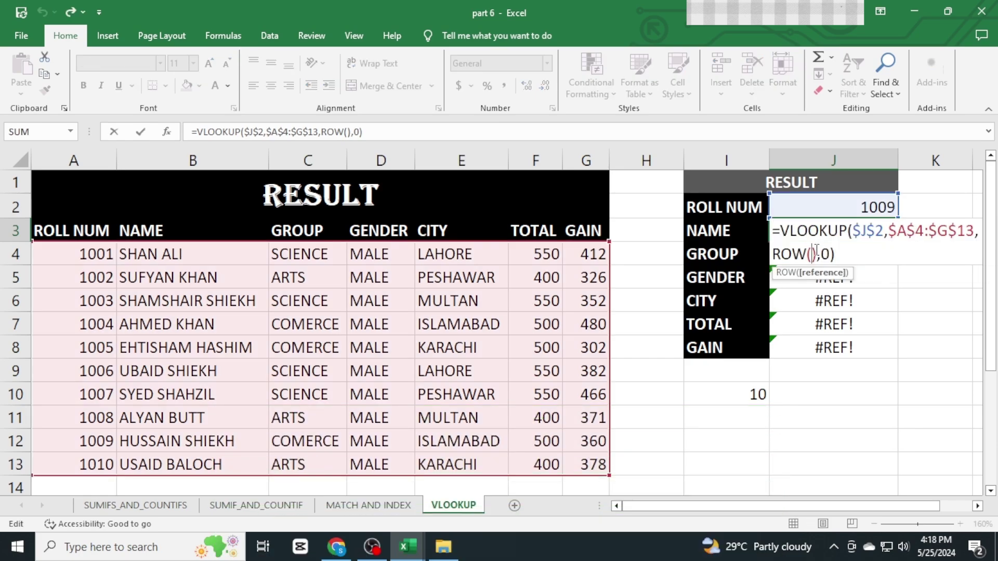
left_click(817, 254)
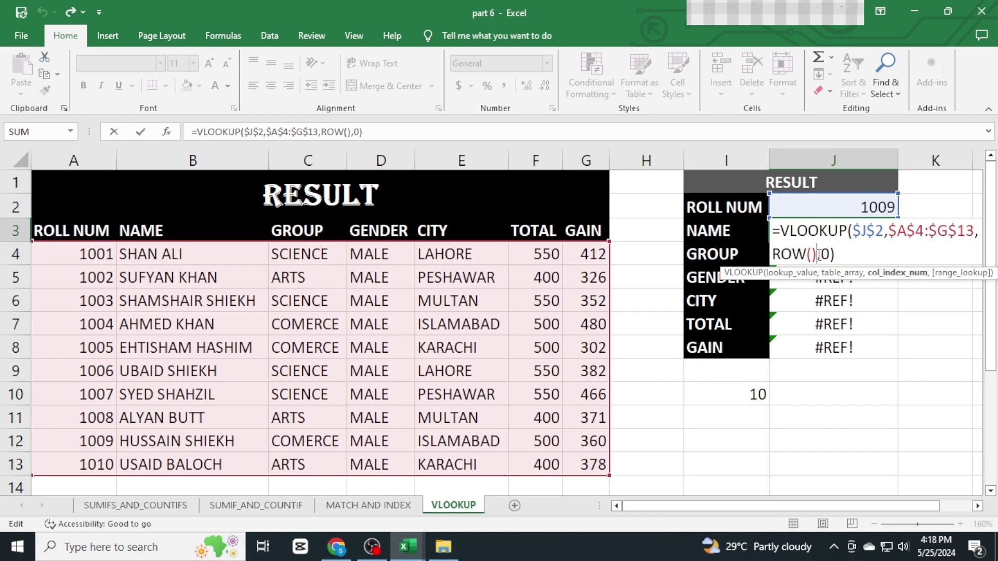
type("-1")
key("Return")
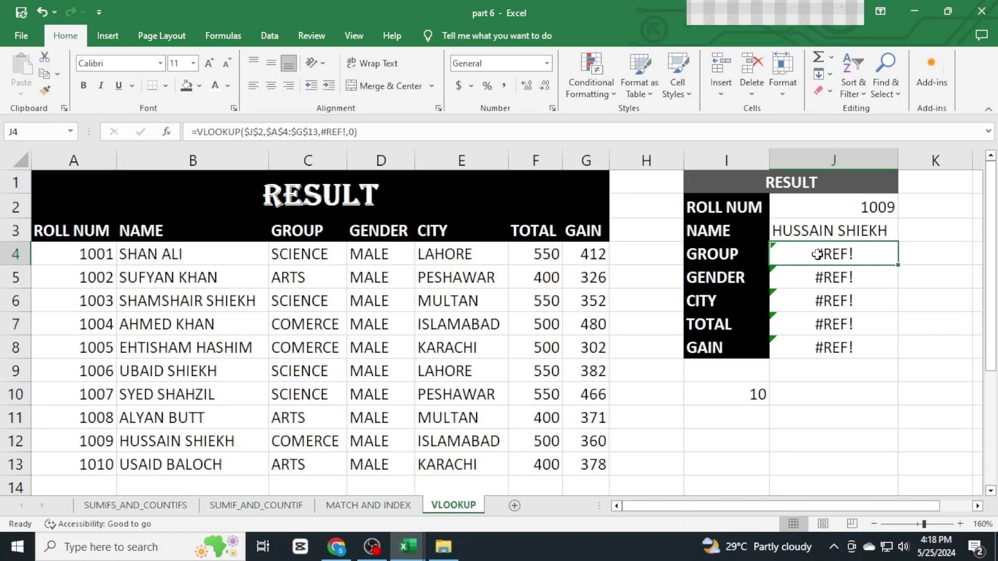
- Fill the corrected J3 VLOOKUP formula down through J8
left_click(822, 232)
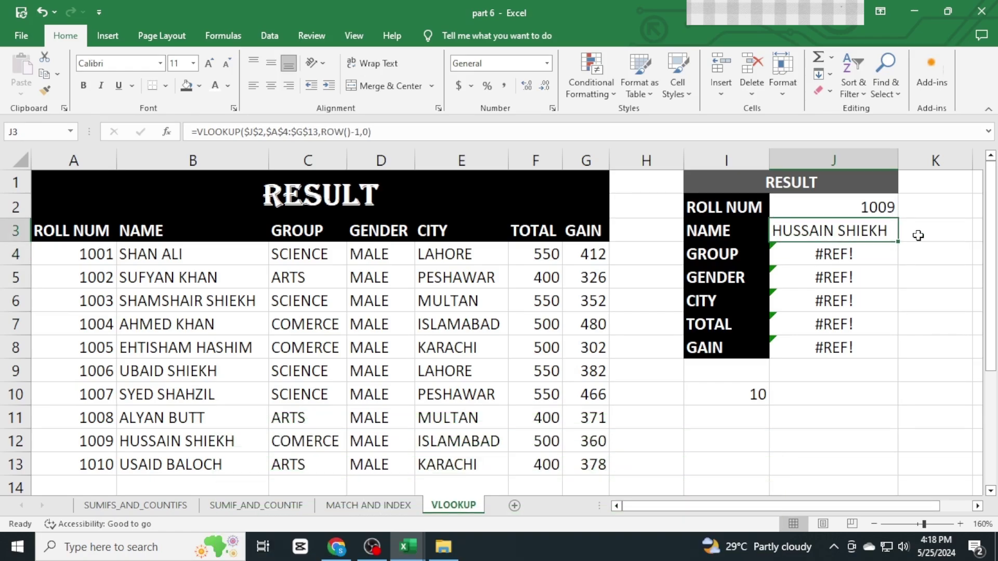
left_click_drag(897, 244, 903, 359)
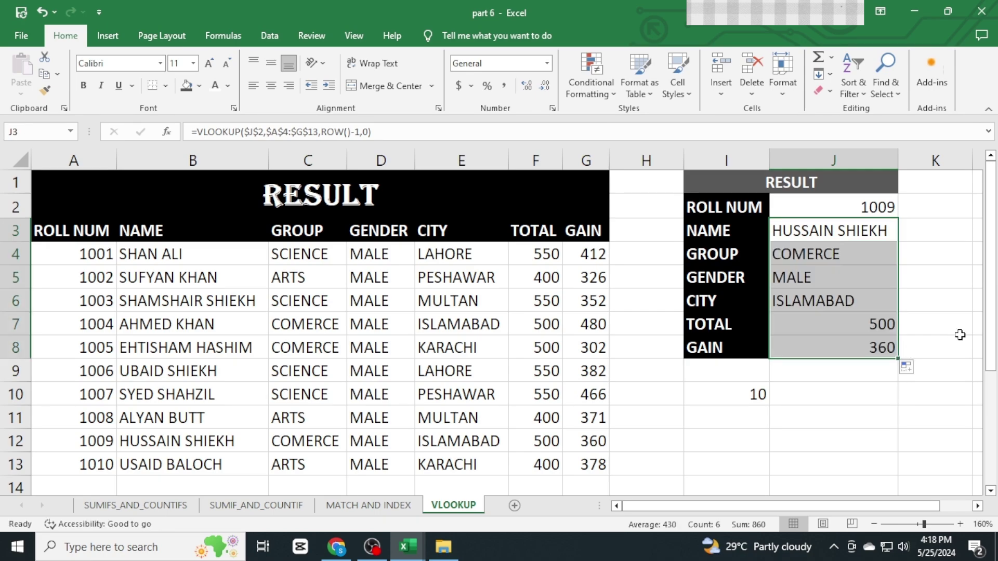
left_click(960, 336)
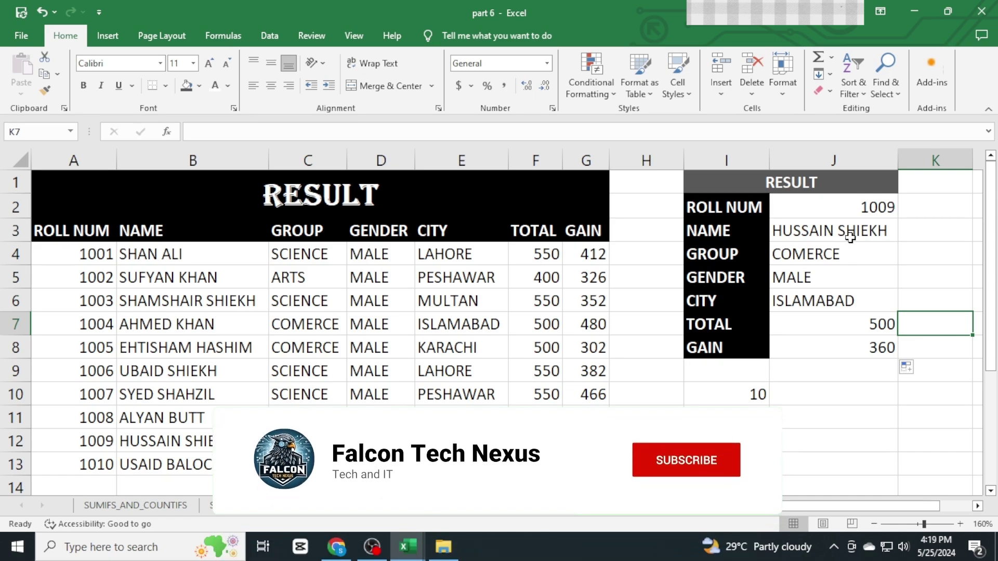
- Set the roll number in J2 to that of the third student in the result table
double_click(858, 211)
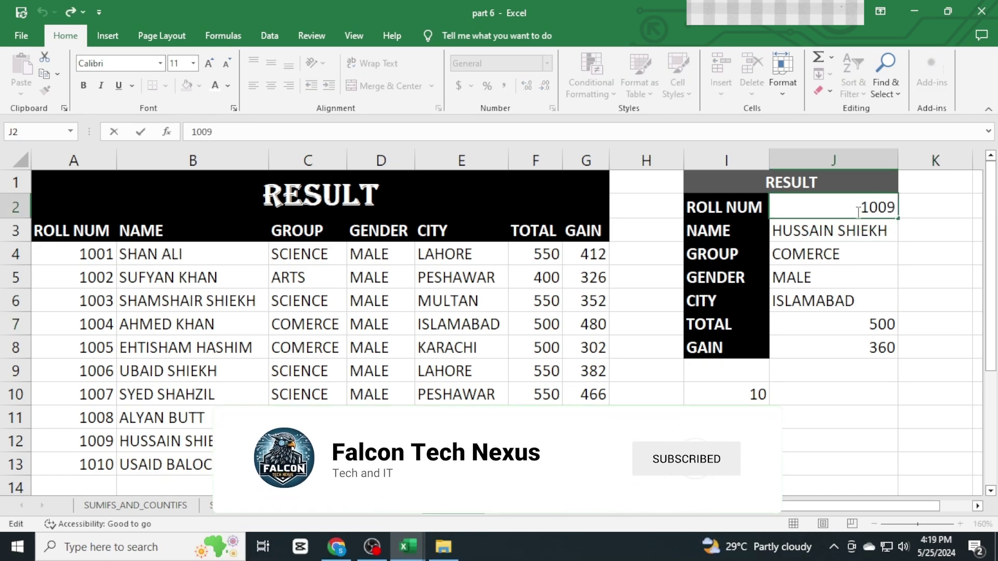
key("BackSpace")
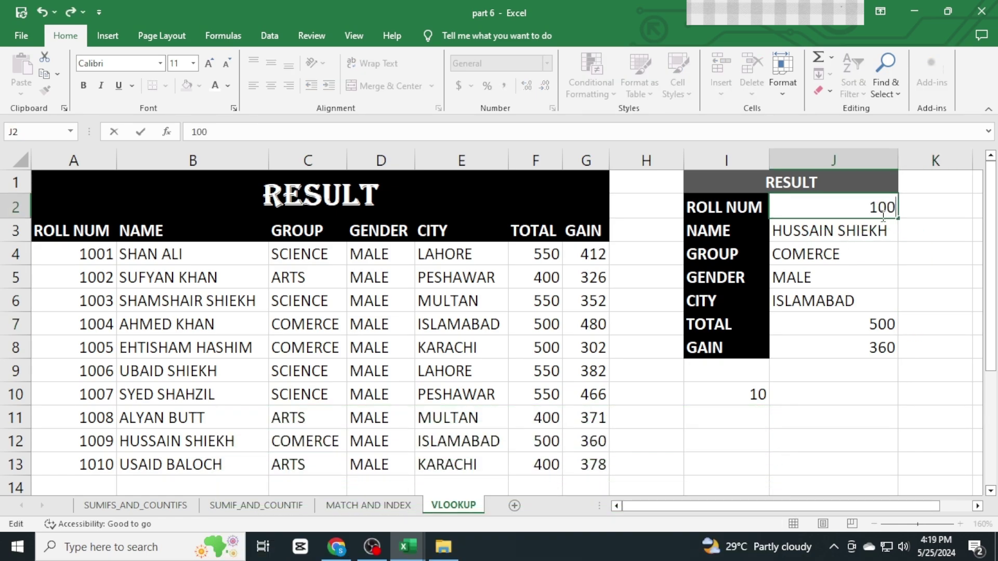
type("3")
key("Return")
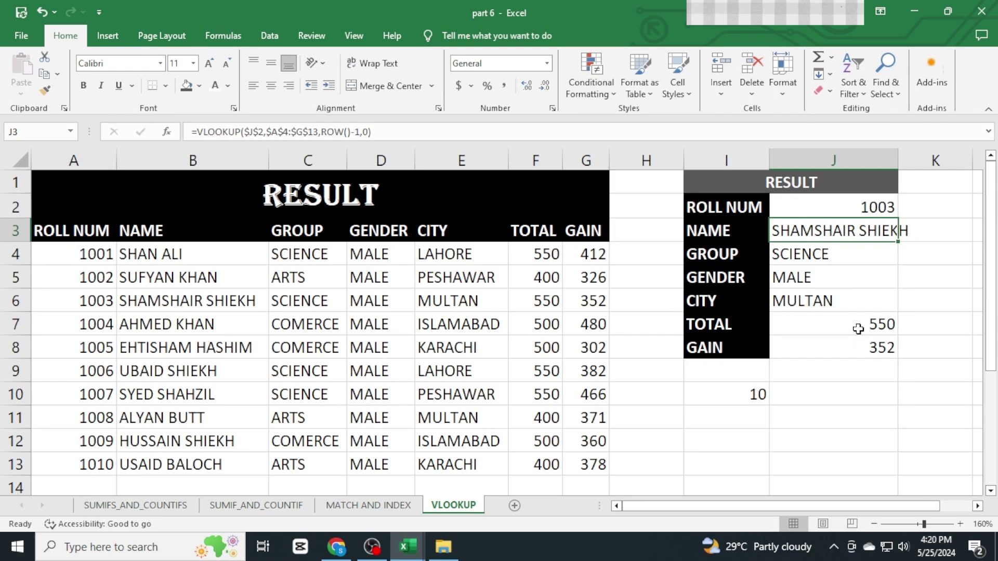
left_click(920, 352)
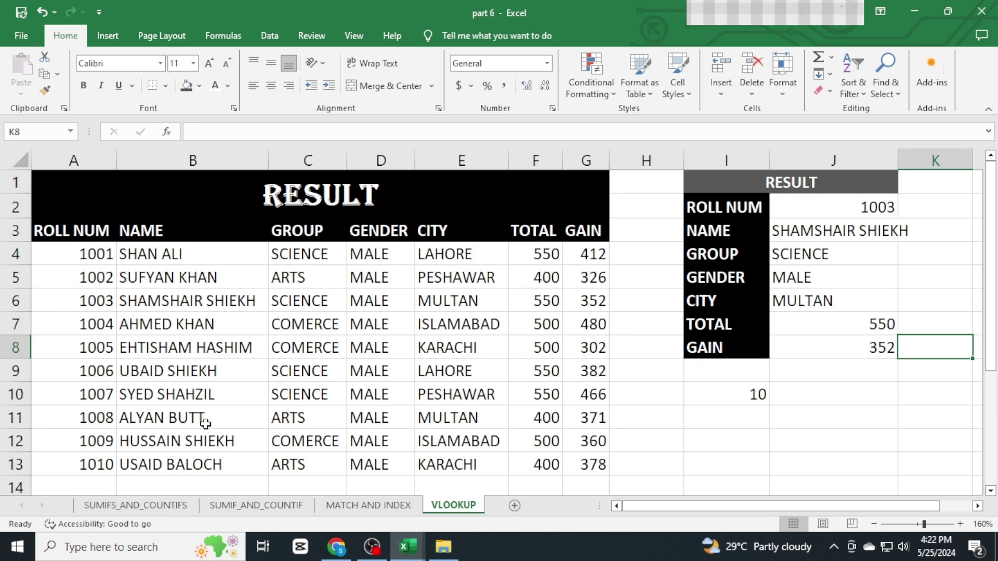
- Review the SUMIFS_AND_COUNTIFS sheet and set the period in E7 of the MATCH AND INDEX sheet to PERIOD 3
left_click(133, 511)
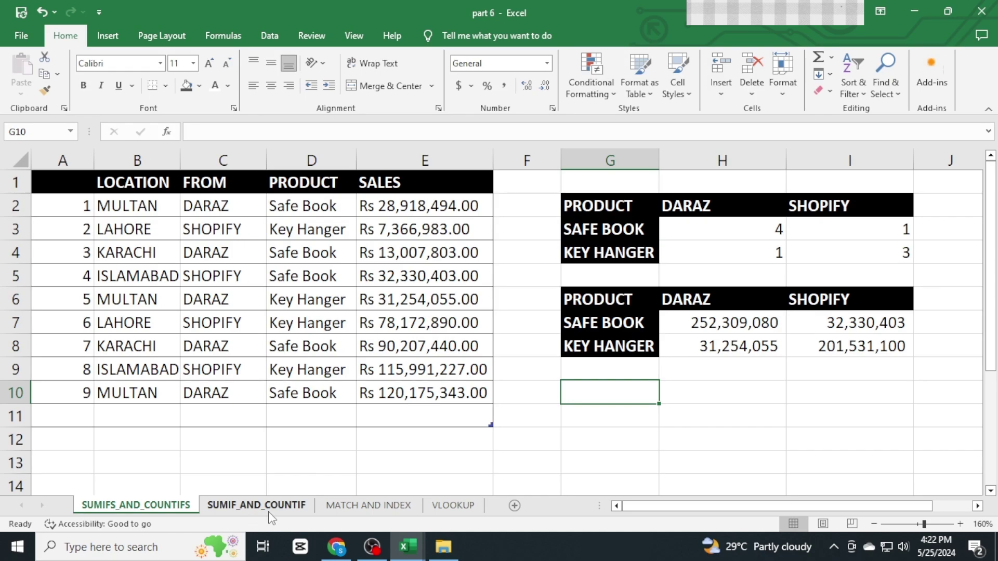
left_click(367, 508)
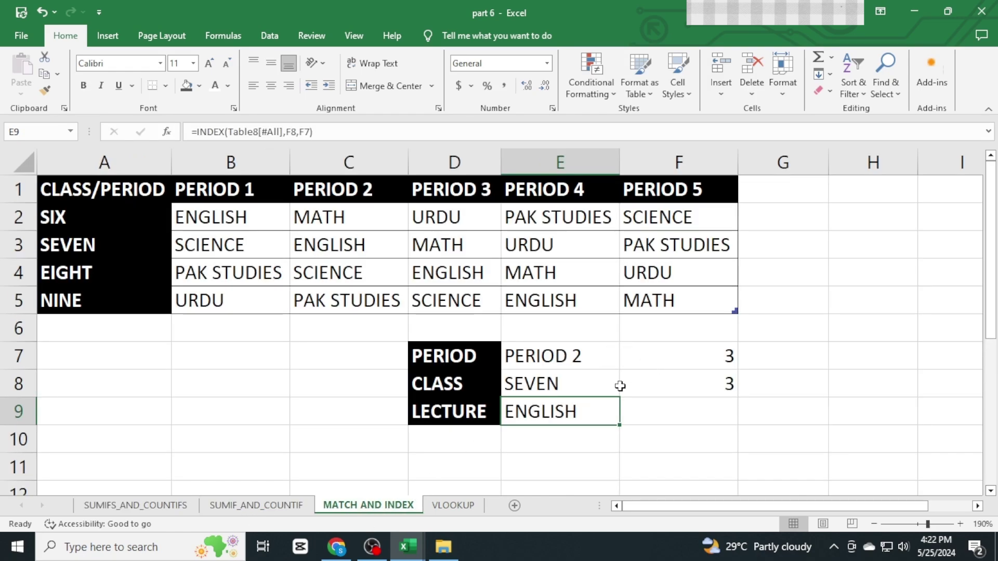
left_click(571, 365)
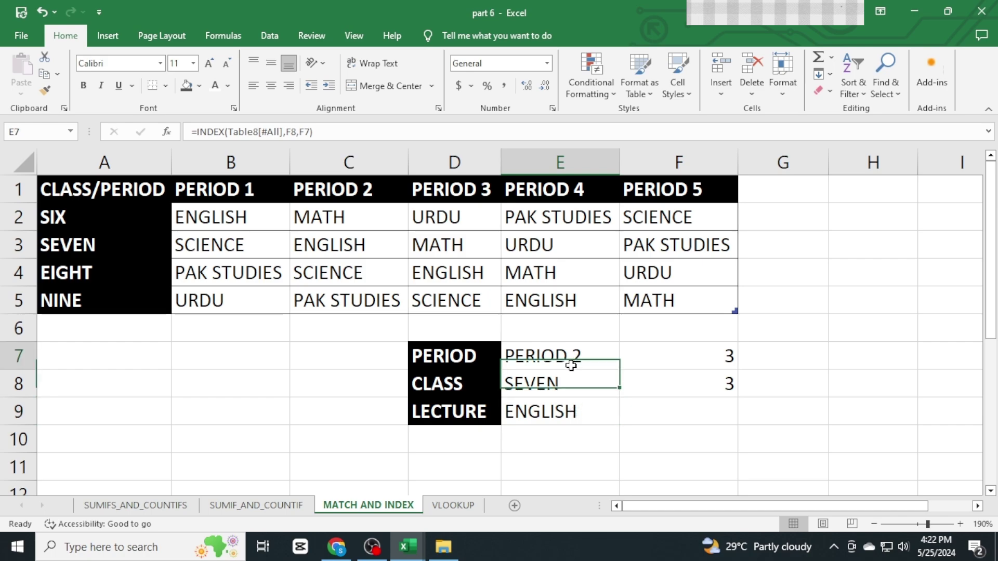
left_click(626, 364)
left_click(533, 415)
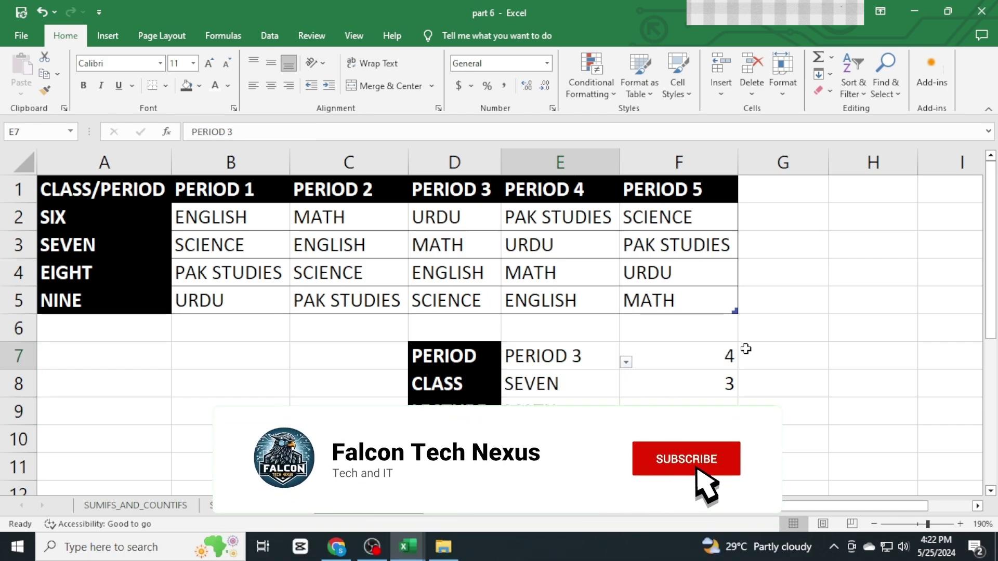
- Return to the VLOOKUP sheet and check the formulas in J3 and J8 and the roll number in J2
key("ctrl+Page_Down")
left_click(841, 230)
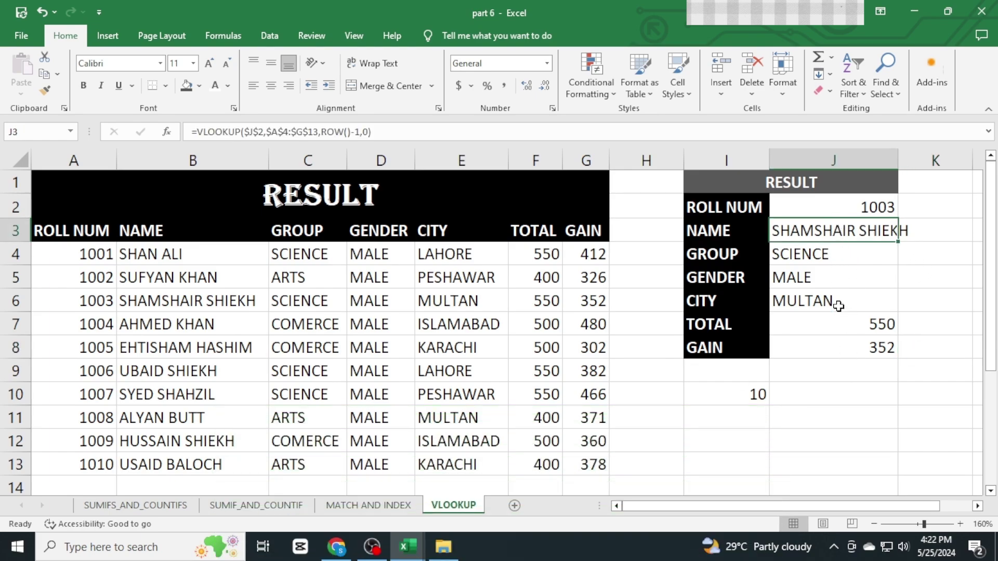
left_click(838, 358)
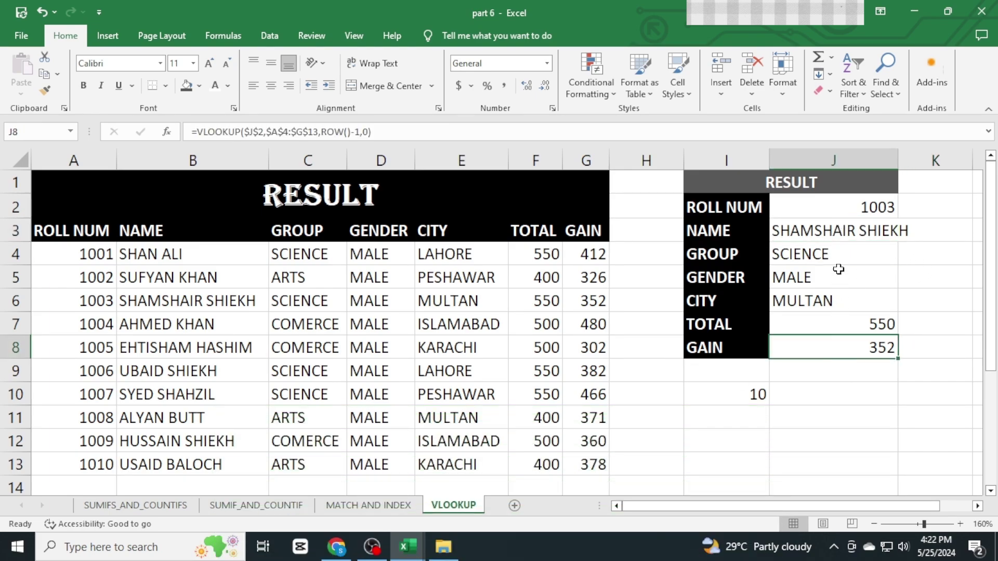
left_click(840, 208)
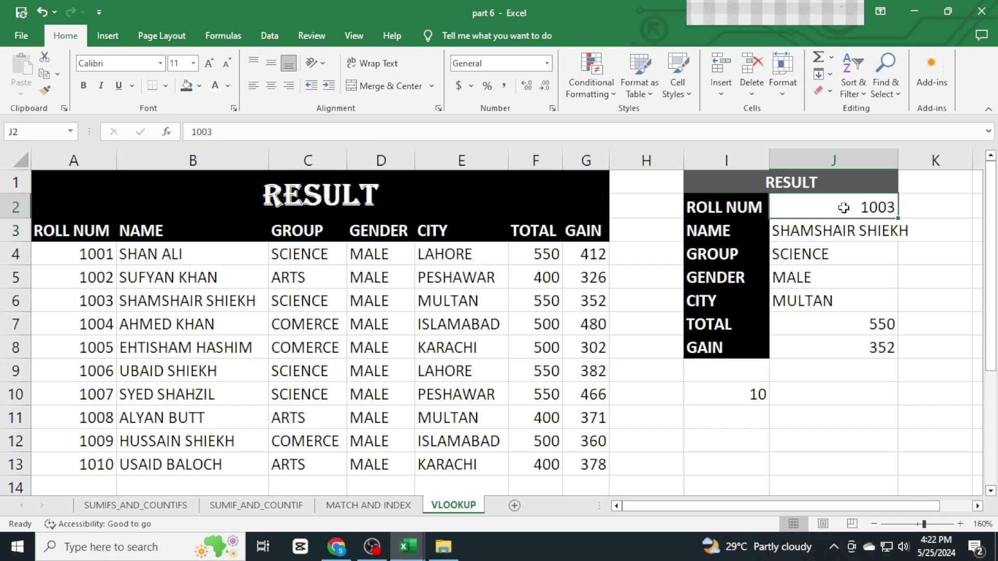